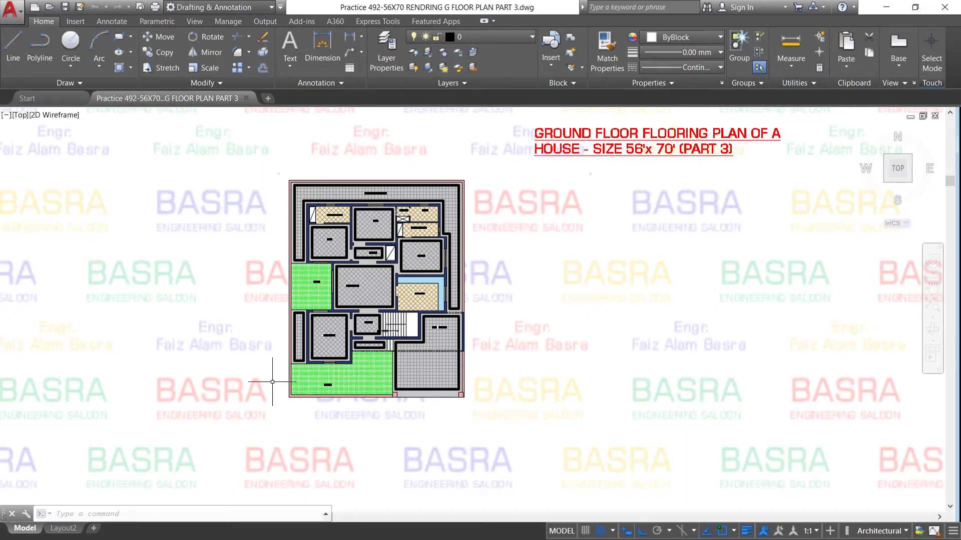
Inspect the corridor hatch and the lounge and drawing room floor hatches, then deselect them
scroll(244, 320, up, 2)
scroll(242, 320, up, 2)
scroll(258, 319, down, 2)
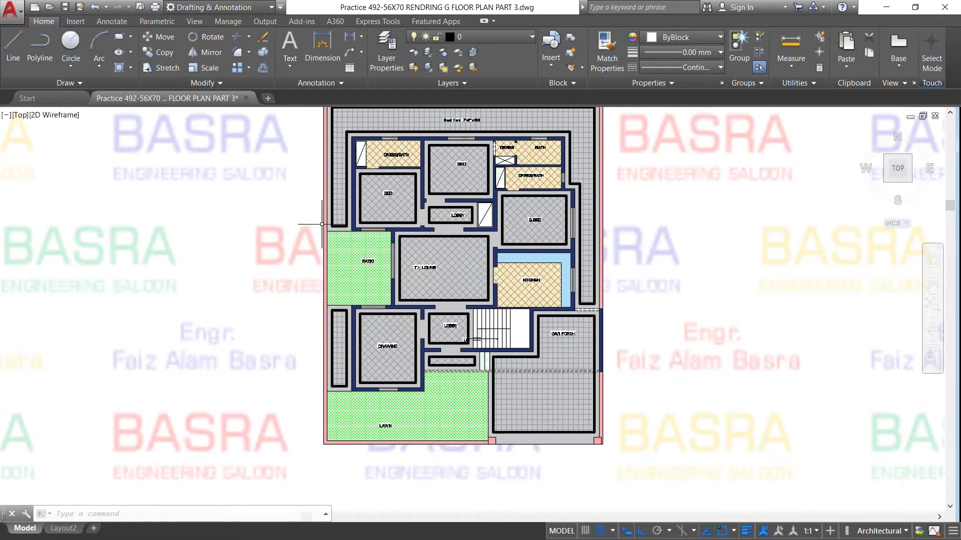
scroll(380, 295, down, 2)
scroll(396, 204, up, 2)
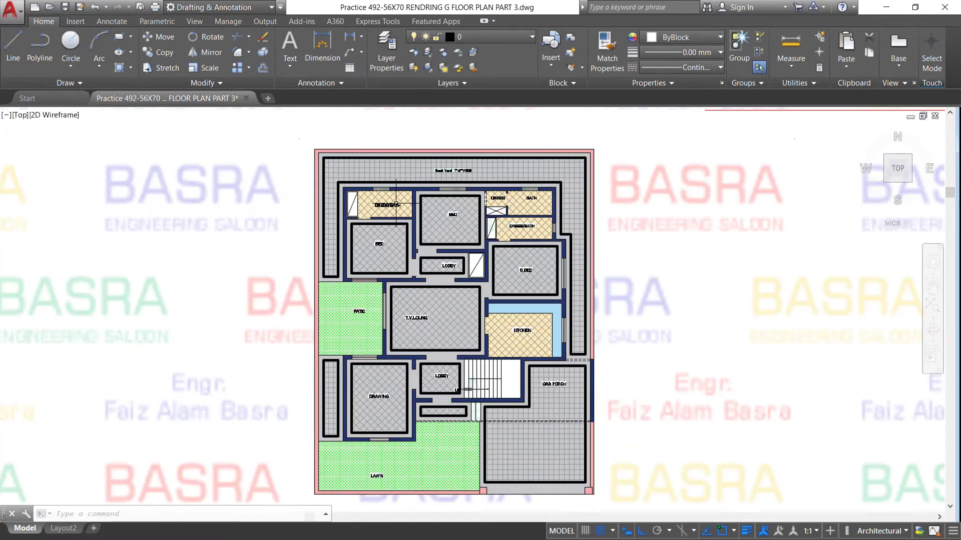
scroll(442, 272, down, 2)
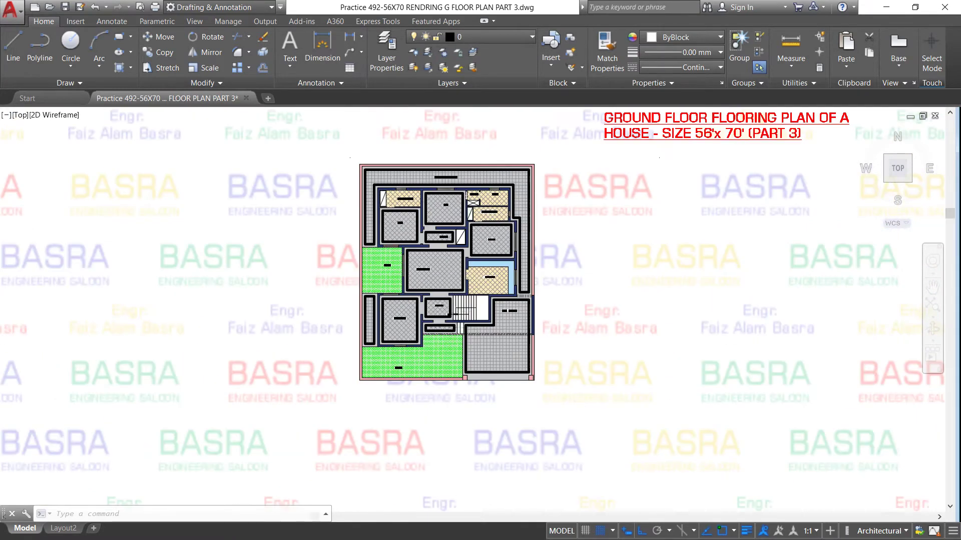
scroll(452, 310, up, 4)
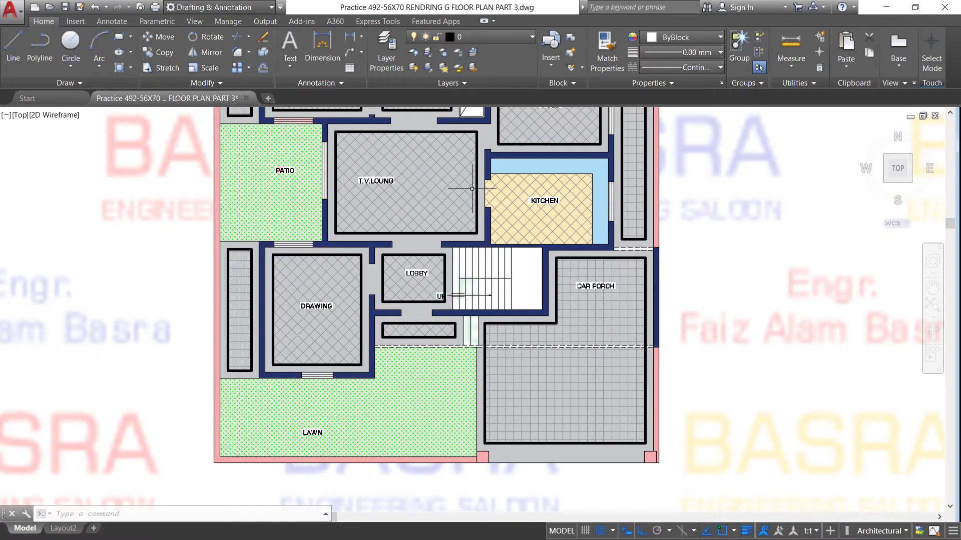
scroll(421, 131, up, 4)
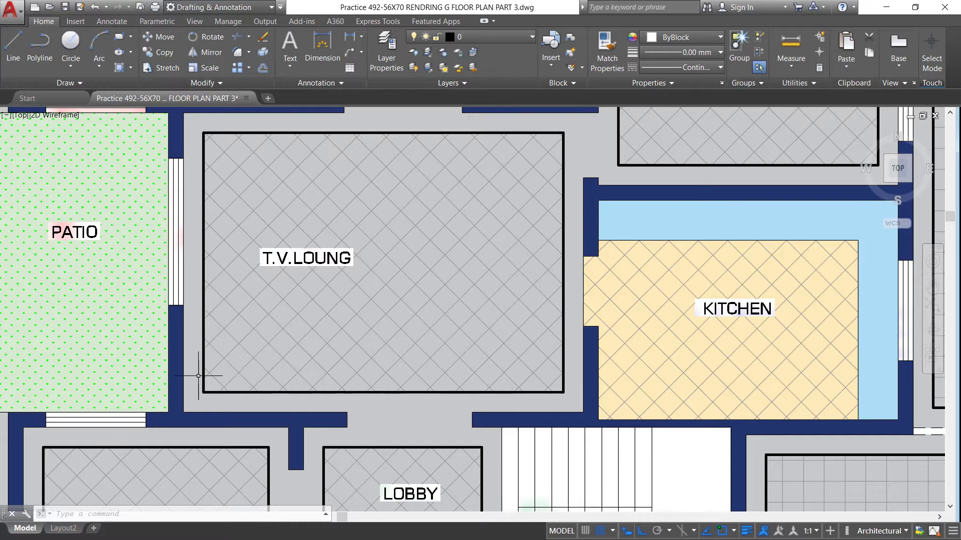
mouse_move(453, 292)
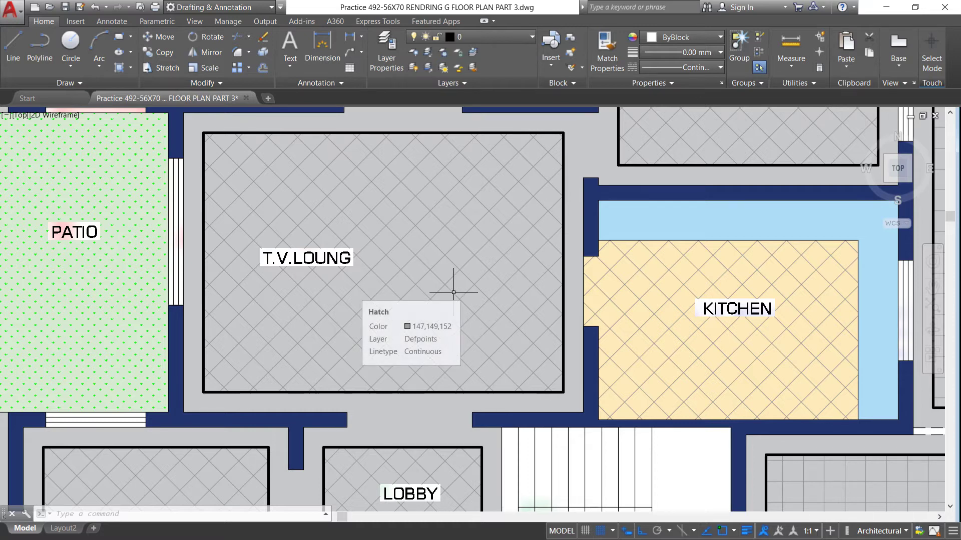
scroll(453, 292, down, 2)
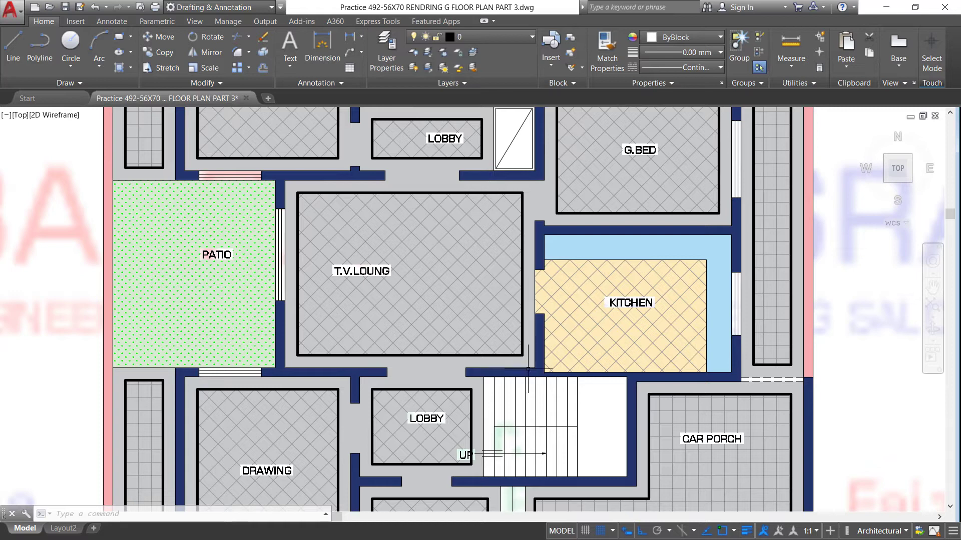
scroll(290, 271, up, 2)
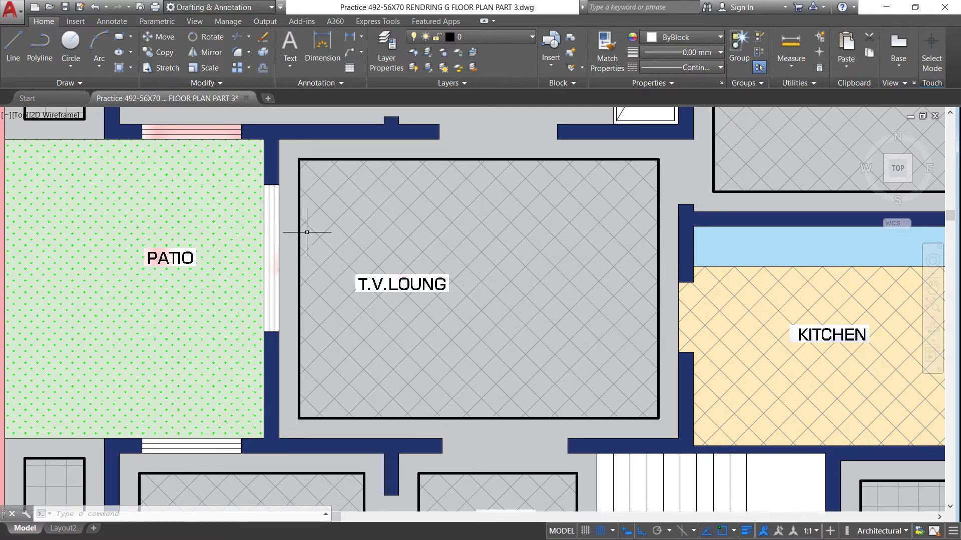
scroll(301, 183, down, 2)
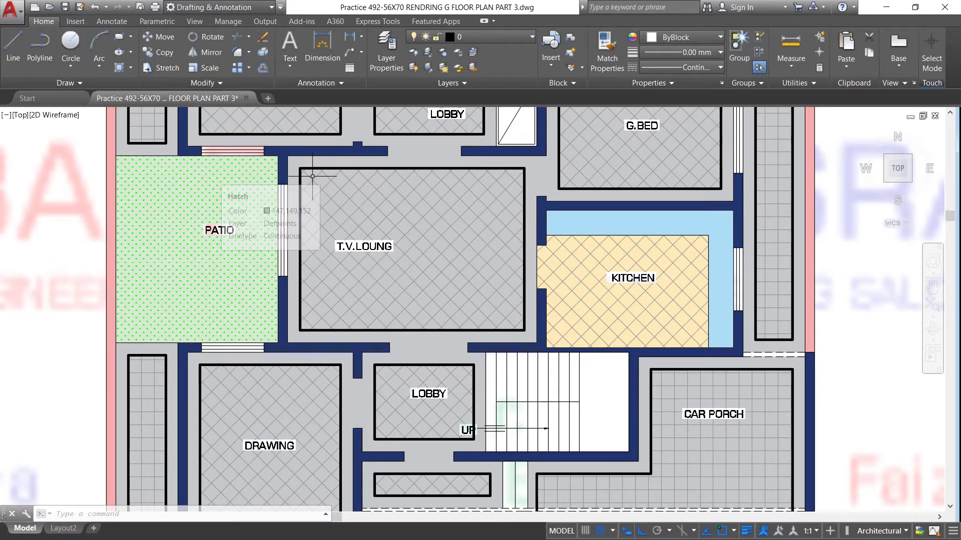
scroll(312, 176, down, 2)
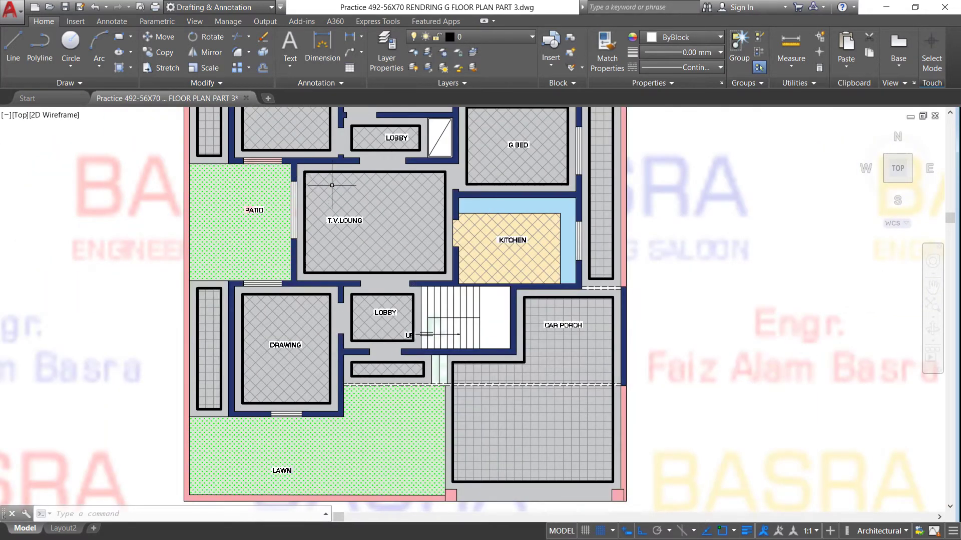
scroll(374, 170, up, 2)
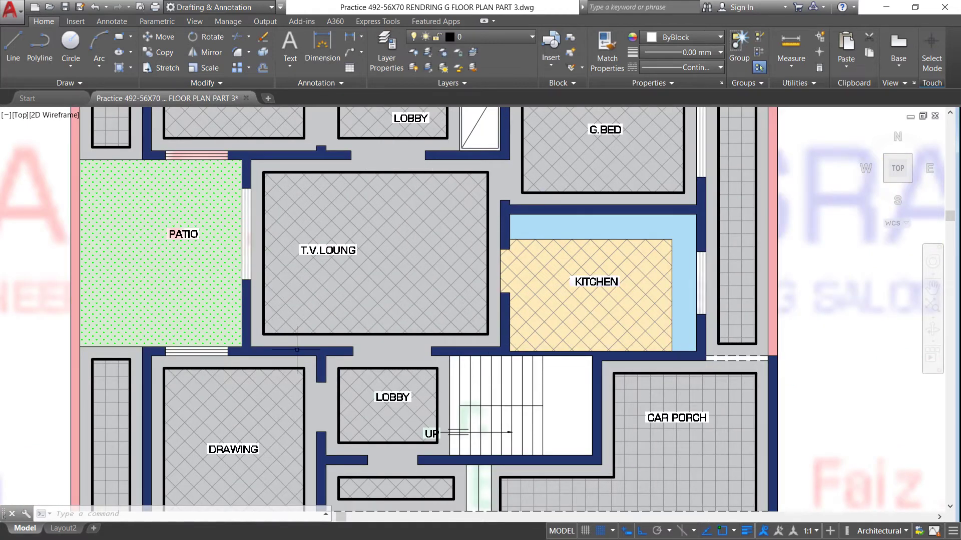
scroll(236, 280, down, 2)
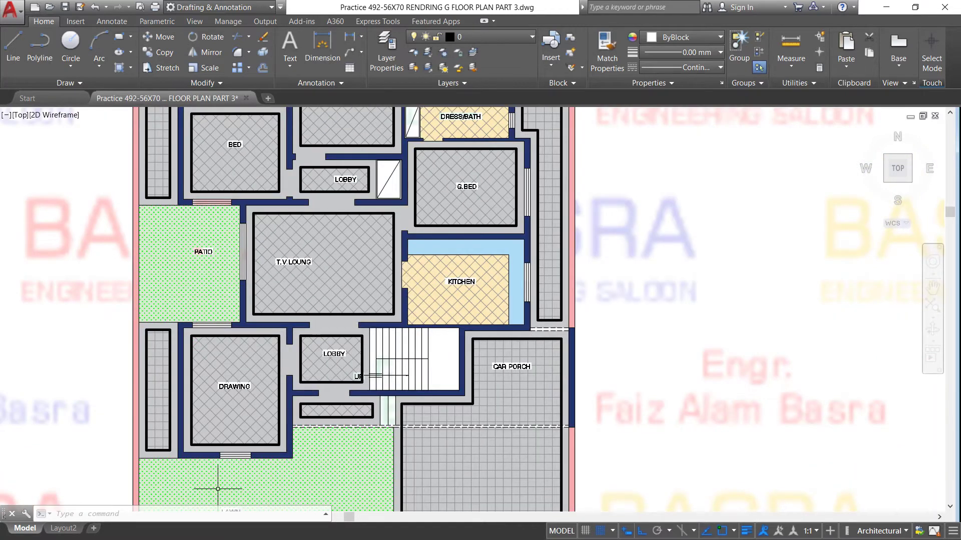
scroll(215, 471, up, 2)
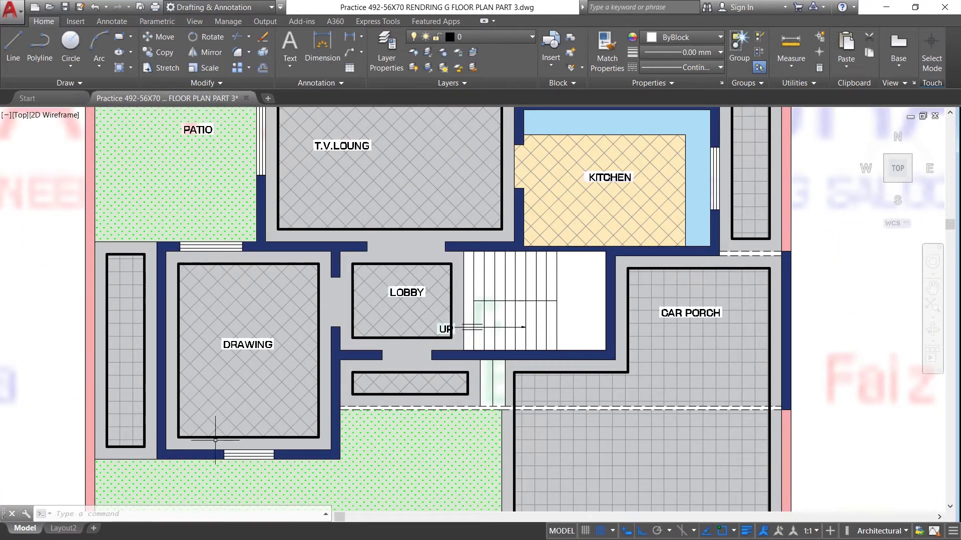
scroll(650, 280, down, 2)
scroll(661, 325, down, 1)
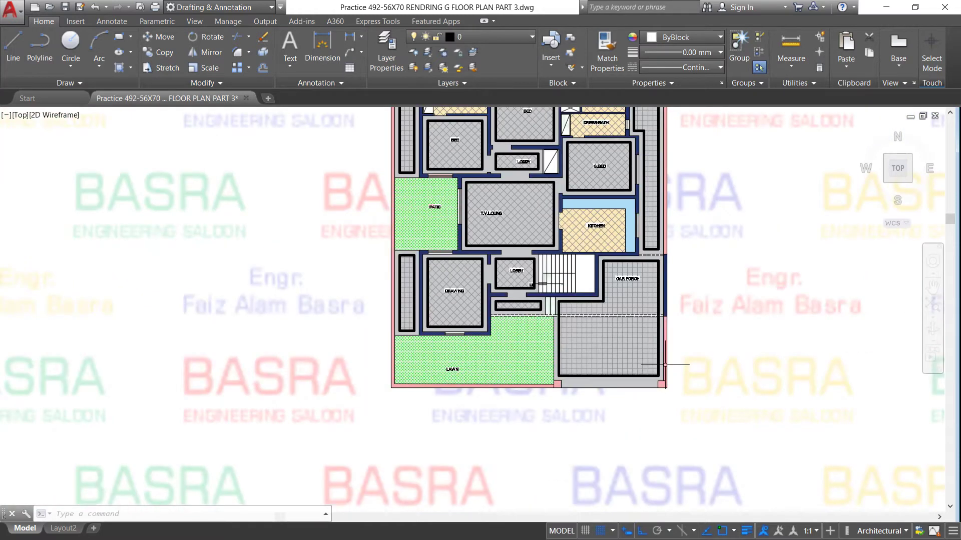
scroll(665, 365, up, 2)
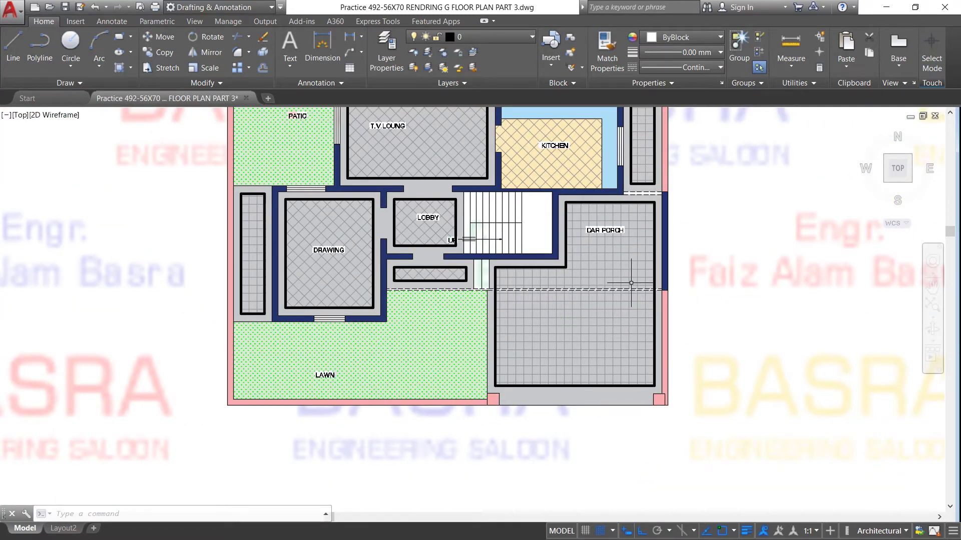
scroll(485, 223, up, 4)
scroll(533, 384, down, 4)
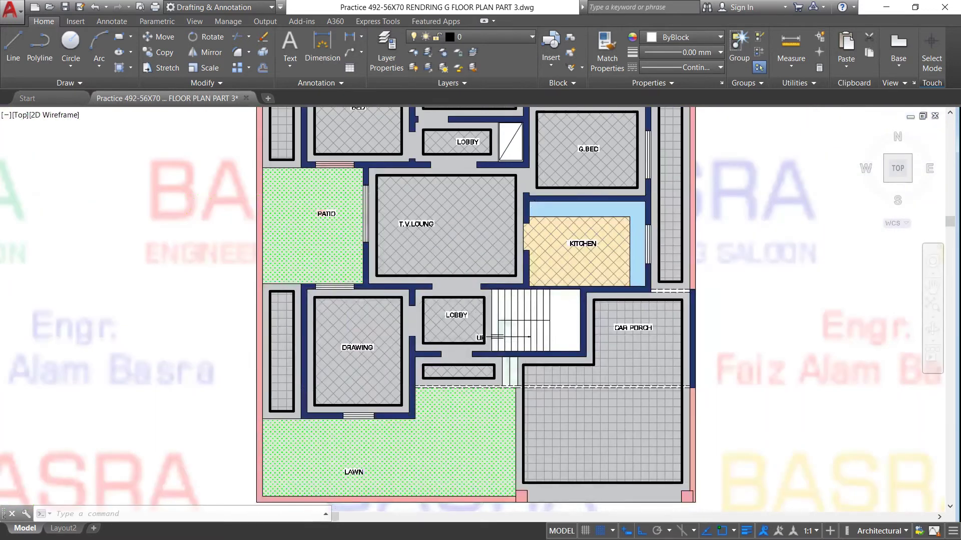
scroll(463, 295, up, 4)
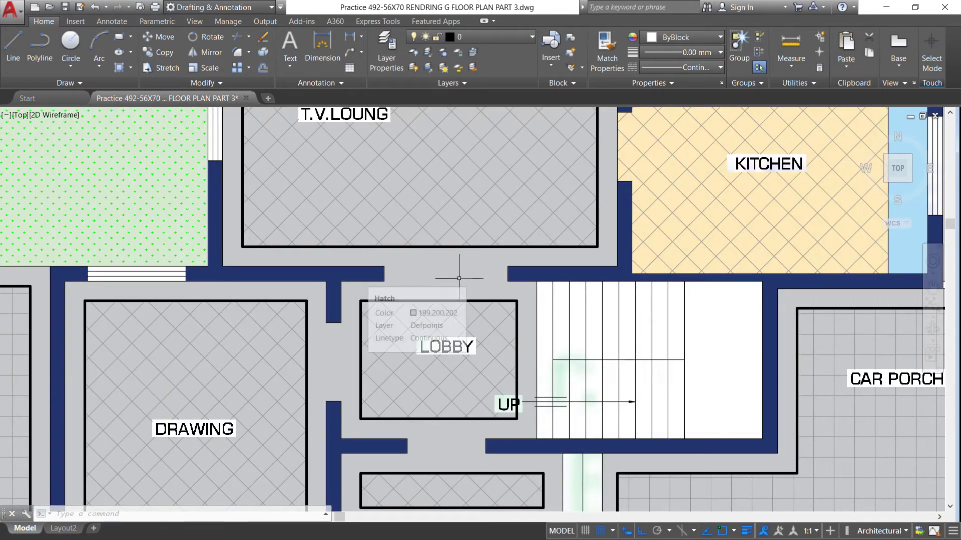
click(458, 278)
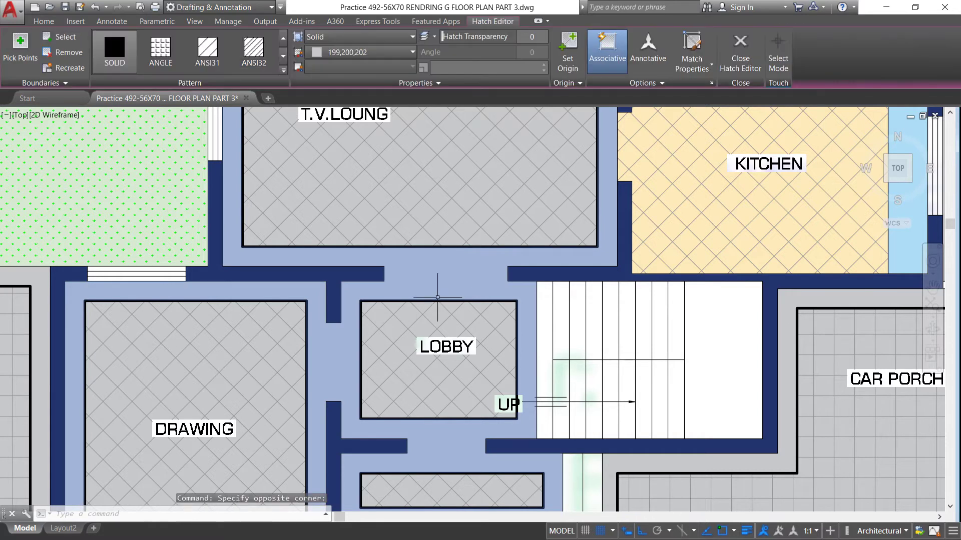
key(Escape)
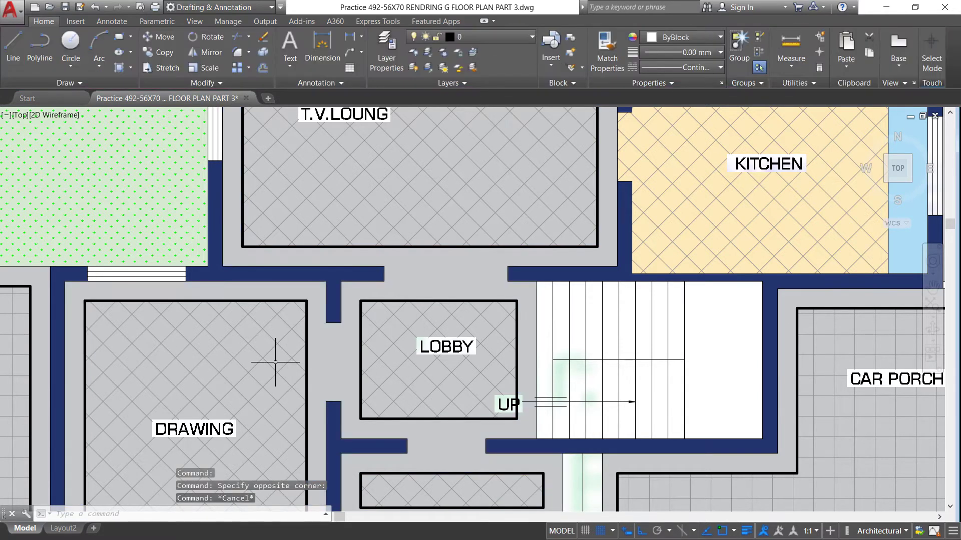
click(247, 345)
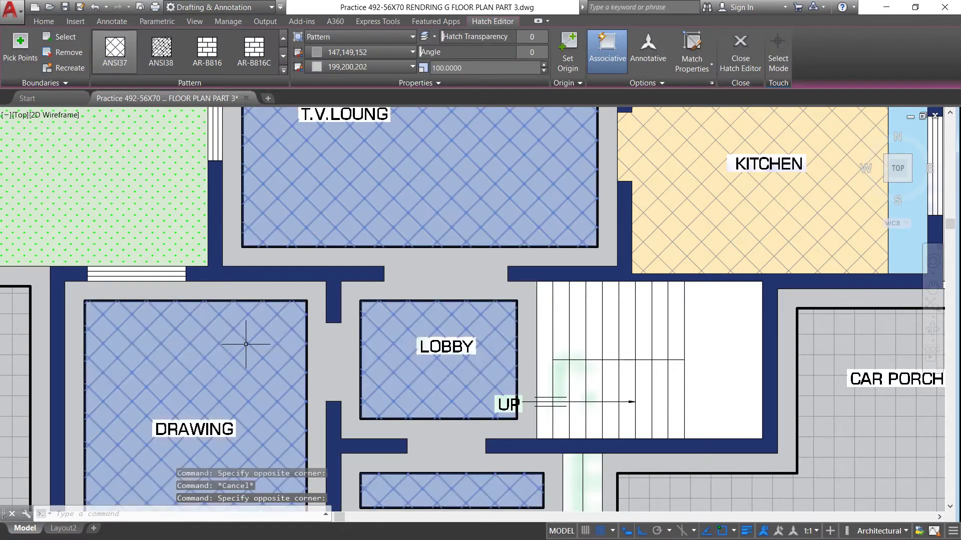
key(Escape)
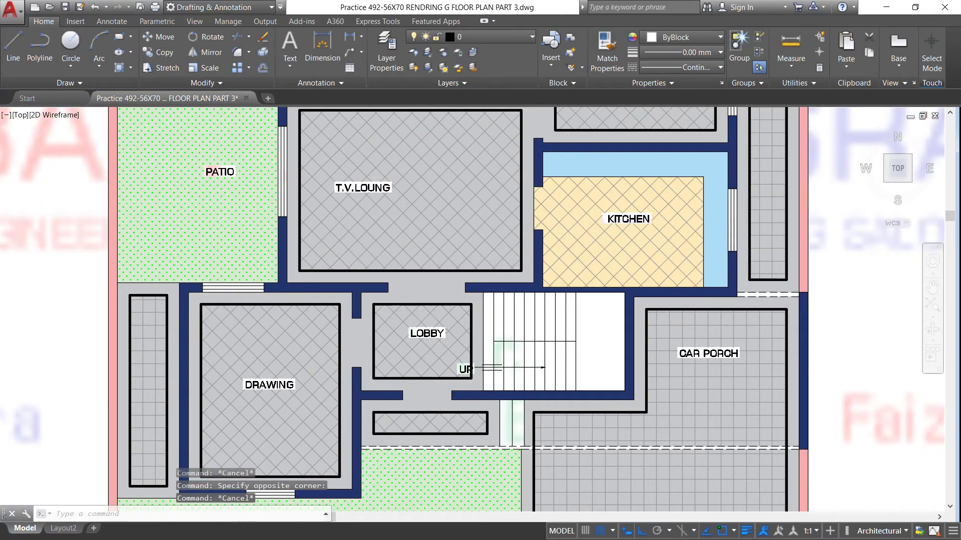
Check the grey corridor hatch's colour options without changing its colour
scroll(352, 313, down, 3)
scroll(351, 313, down, 2)
scroll(396, 155, down, 2)
scroll(397, 155, up, 2)
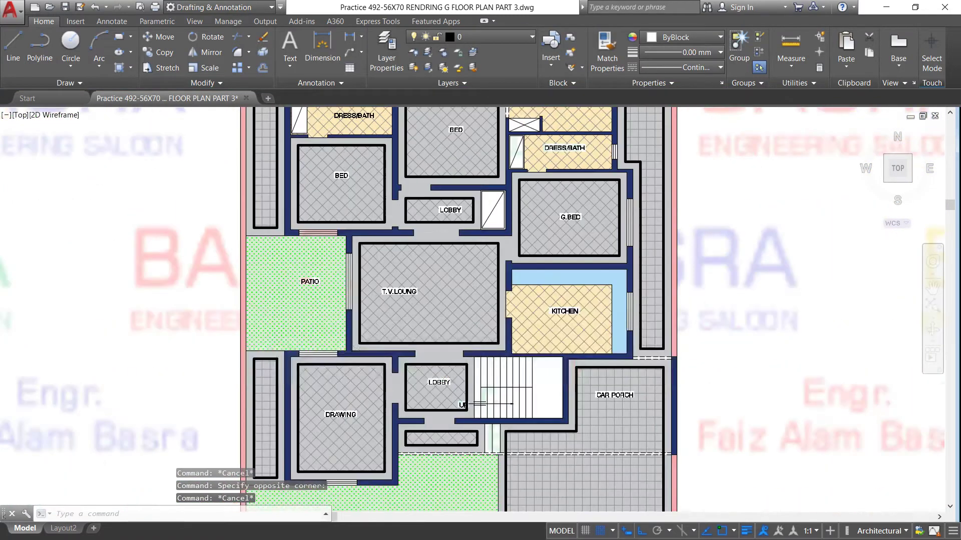
scroll(360, 171, up, 2)
scroll(401, 228, up, 3)
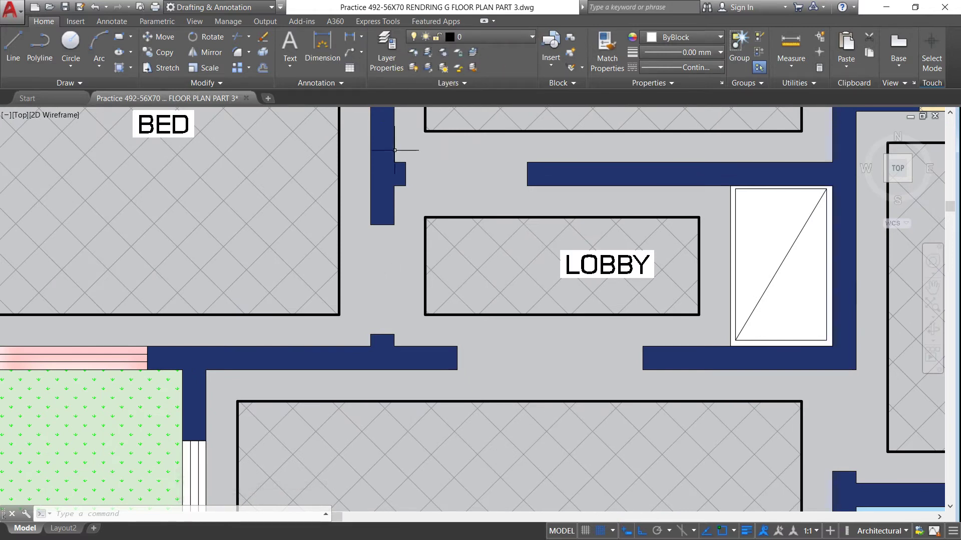
click(377, 269)
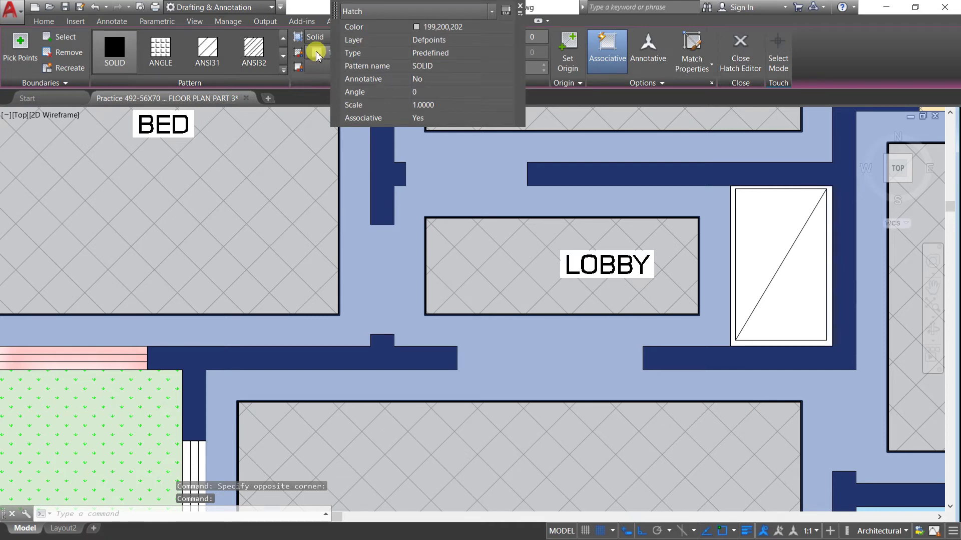
click(317, 52)
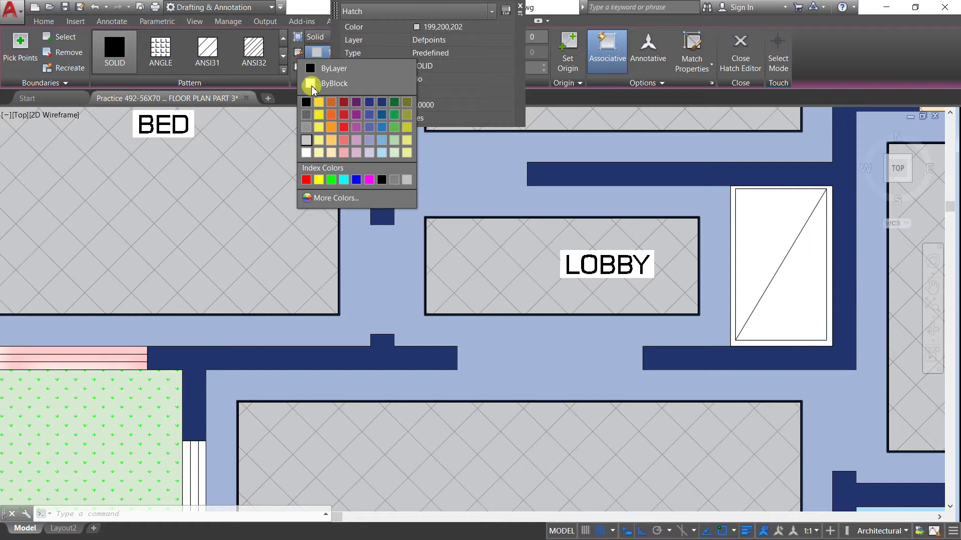
click(431, 156)
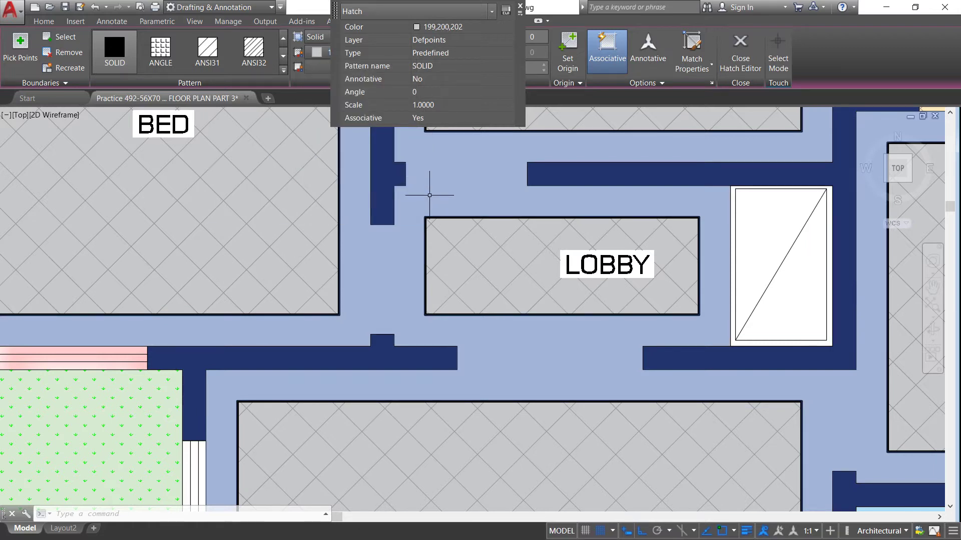
key(Escape)
Inspect the back yard and left bedroom floor hatches, then deselect them
scroll(435, 204, down, 2)
scroll(465, 210, down, 4)
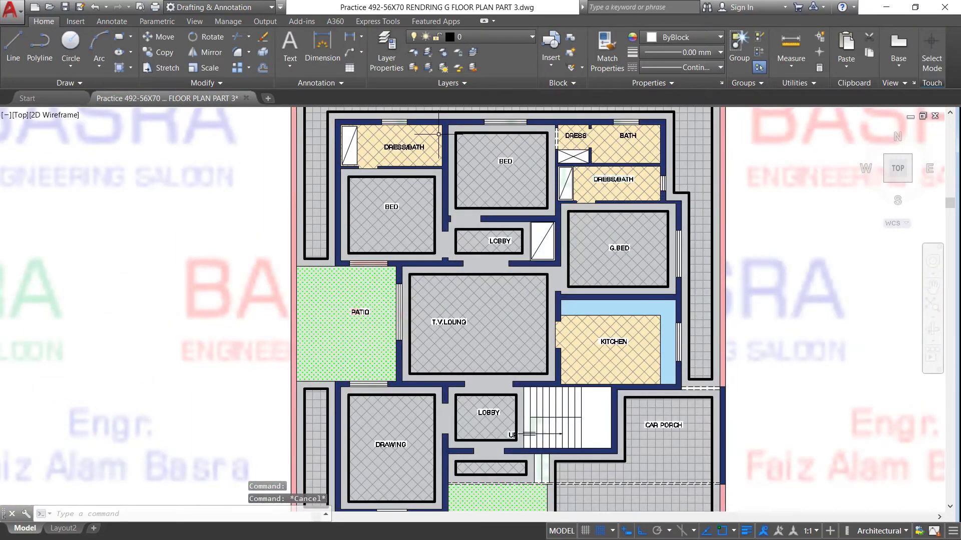
scroll(413, 135, up, 4)
scroll(355, 158, down, 4)
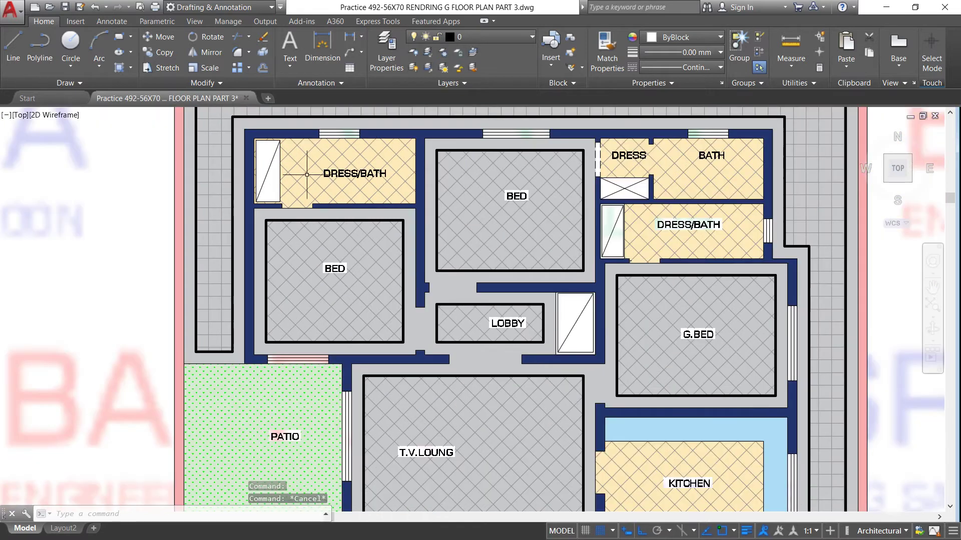
scroll(330, 155, up, 4)
scroll(257, 222, down, 2)
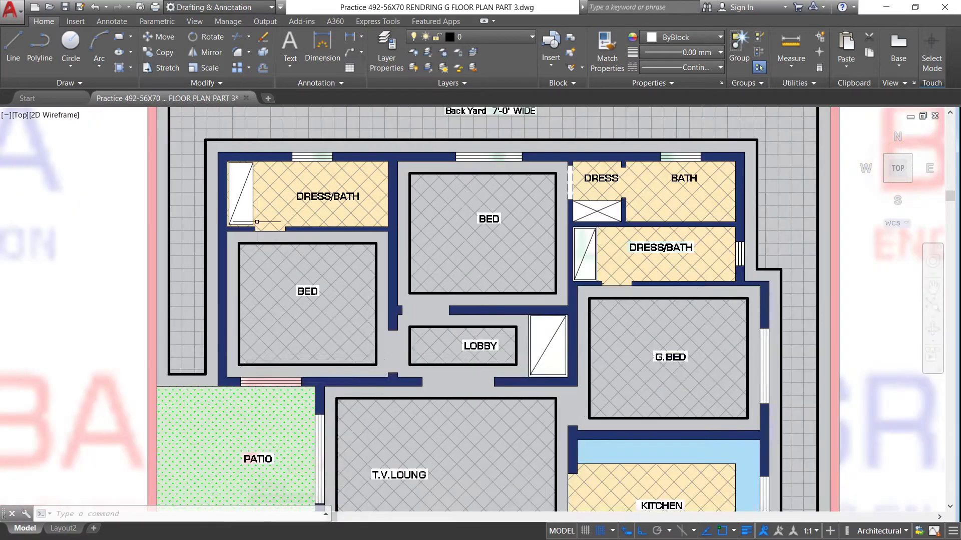
scroll(666, 190, up, 2)
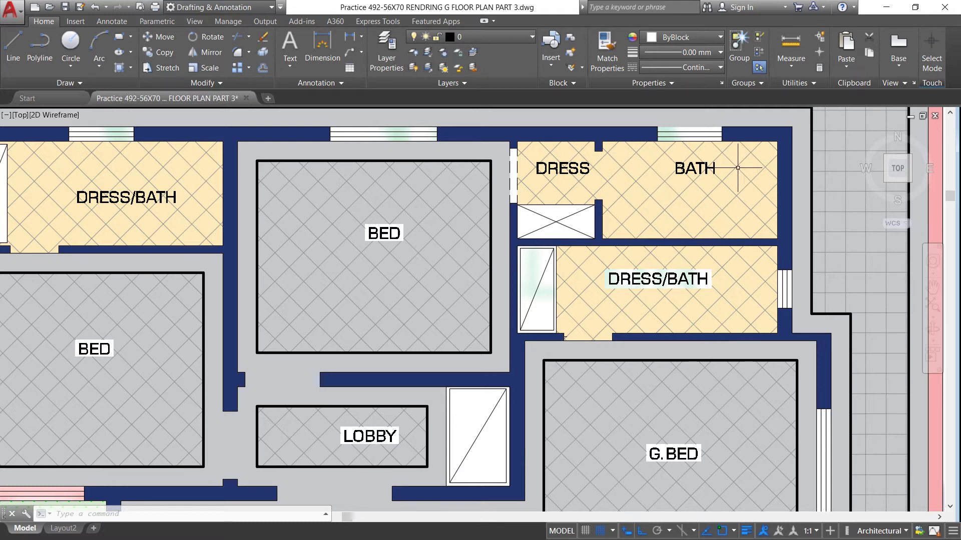
scroll(620, 231, down, 2)
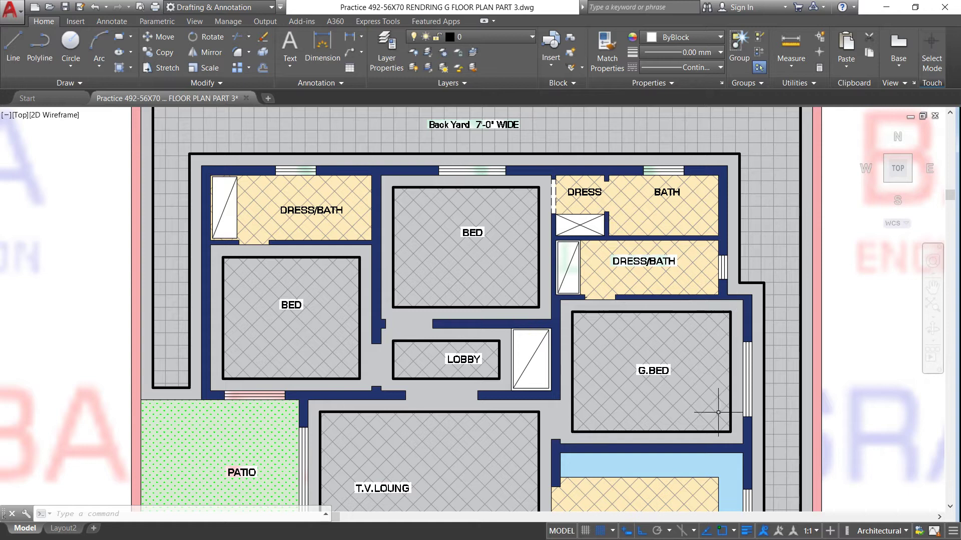
scroll(589, 271, down, 2)
scroll(589, 270, down, 1)
scroll(588, 271, up, 1)
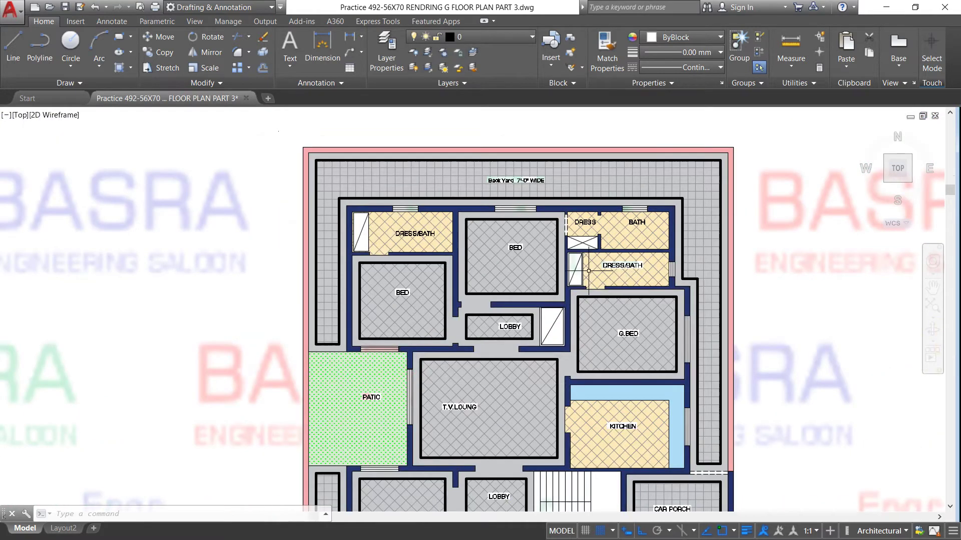
scroll(326, 310, up, 2)
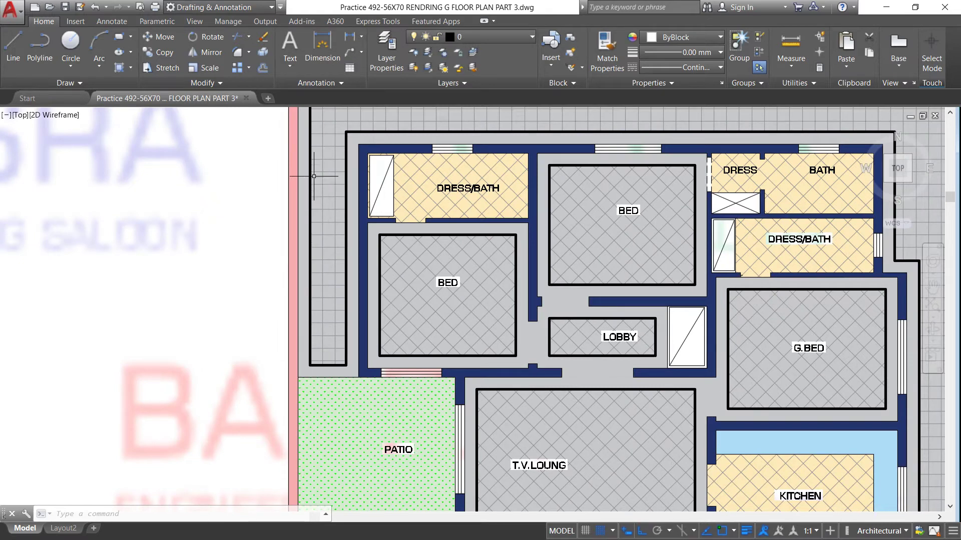
scroll(320, 163, down, 2)
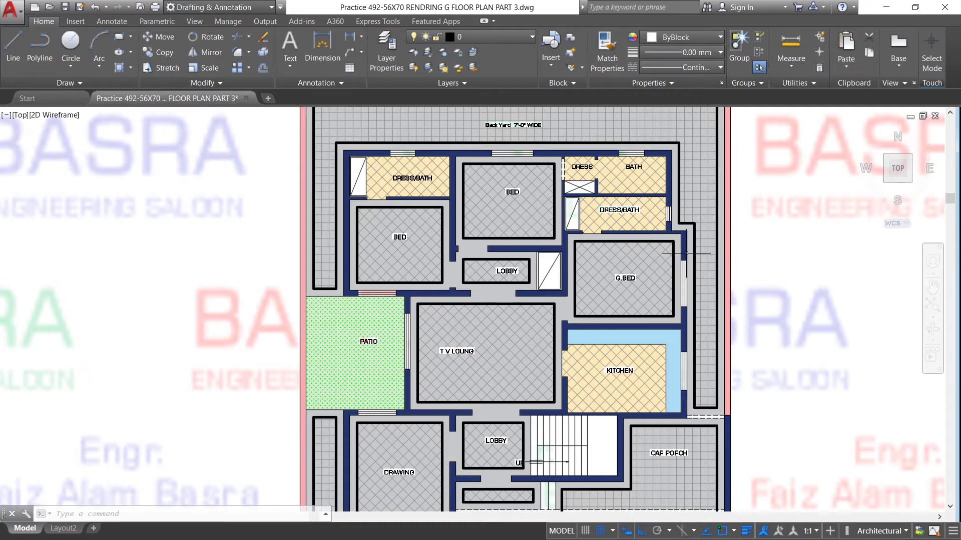
scroll(719, 324, down, 2)
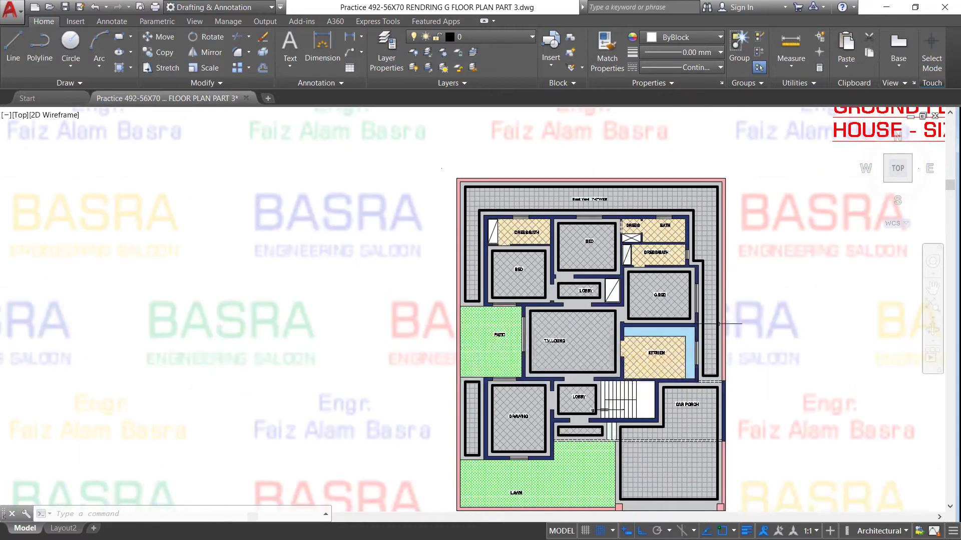
scroll(702, 251, up, 4)
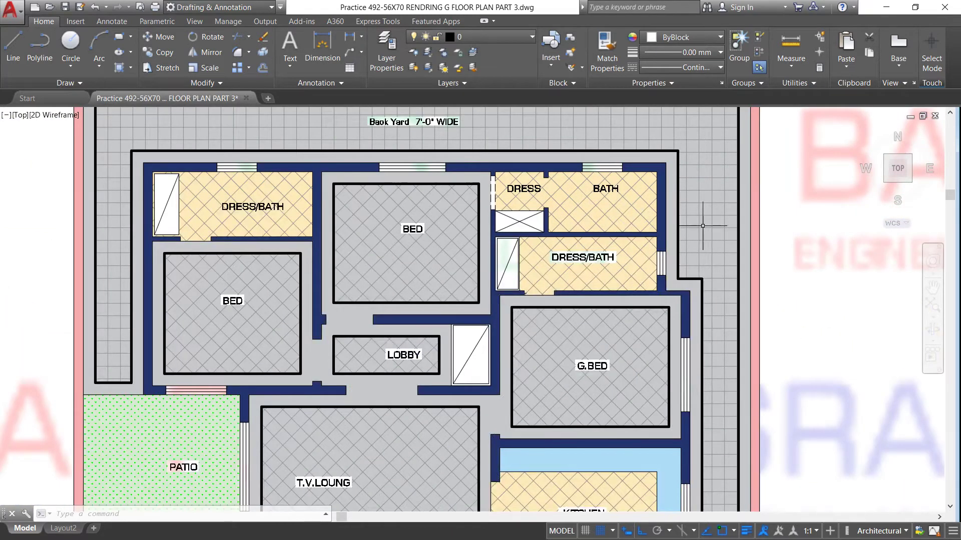
scroll(703, 228, down, 2)
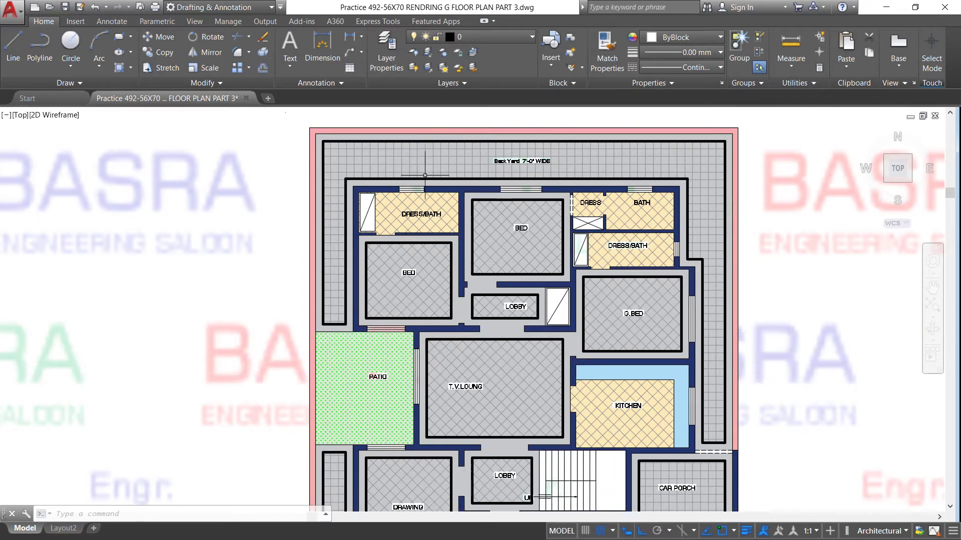
scroll(389, 157, up, 2)
click(389, 159)
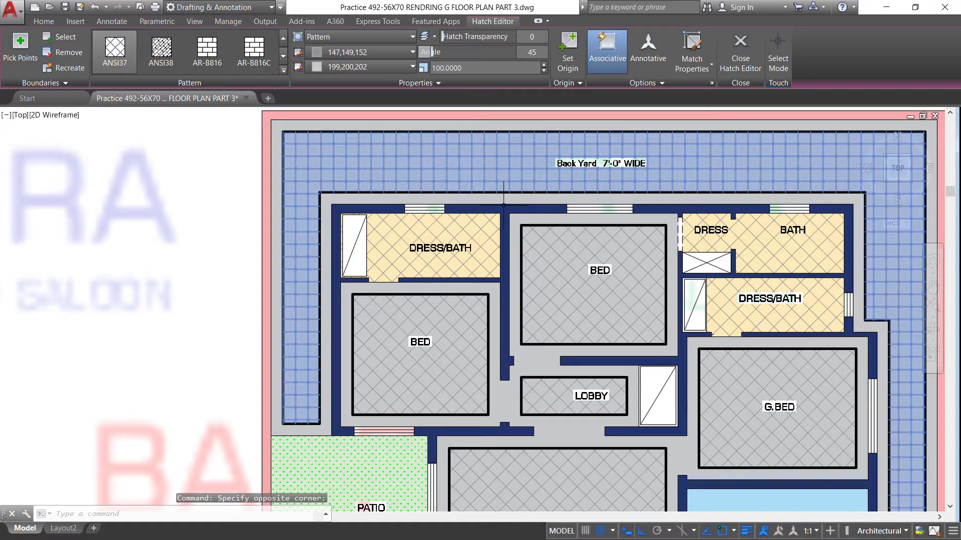
key(Escape)
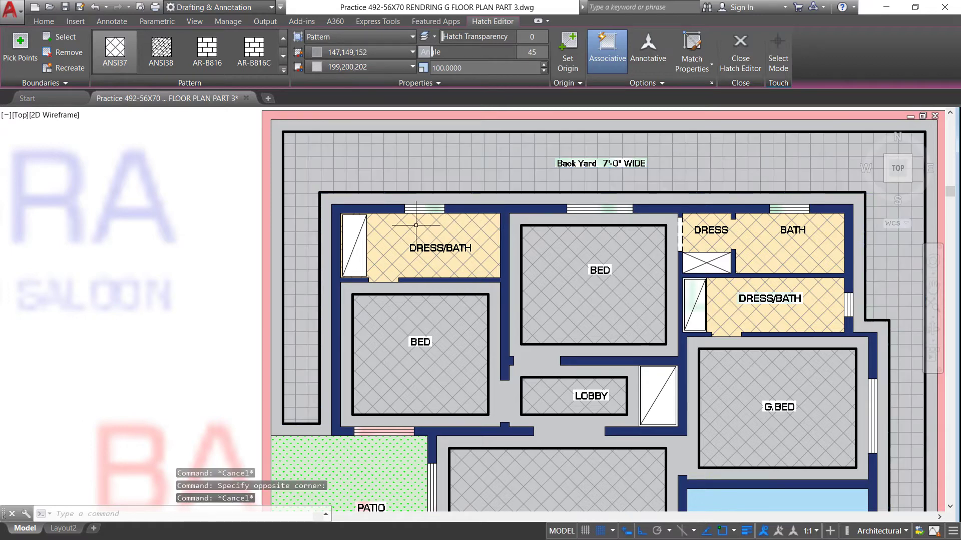
scroll(397, 170, up, 4)
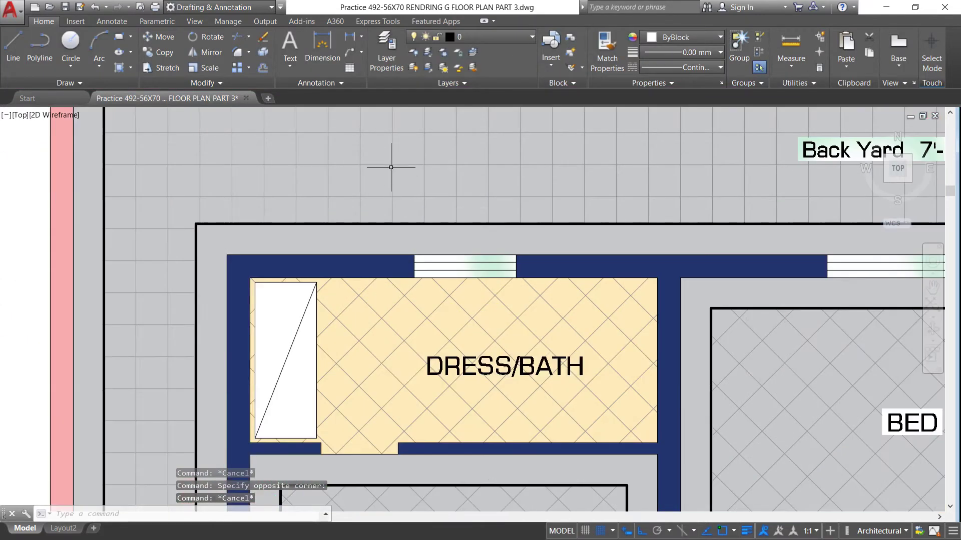
scroll(392, 166, down, 2)
scroll(391, 185, down, 2)
scroll(397, 325, up, 2)
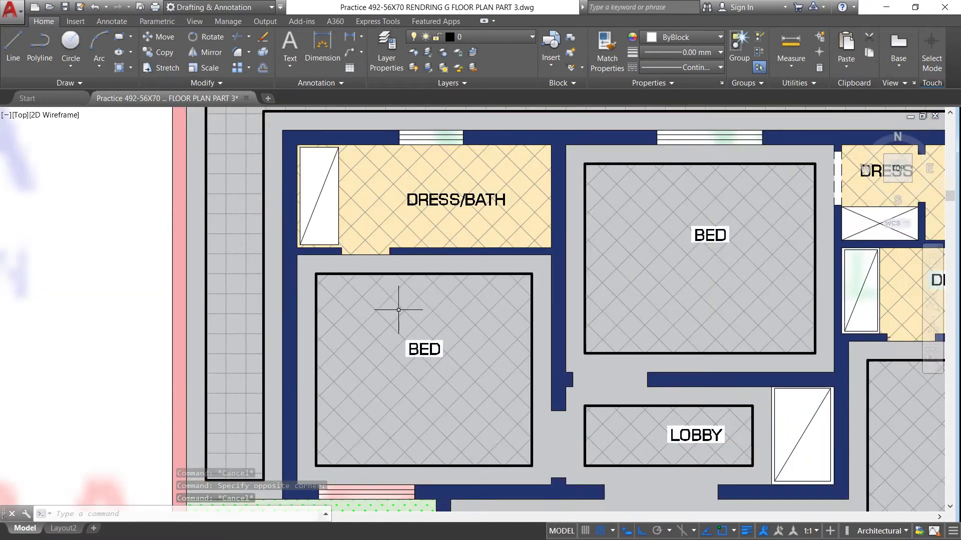
scroll(397, 311, up, 2)
click(397, 304)
click(397, 300)
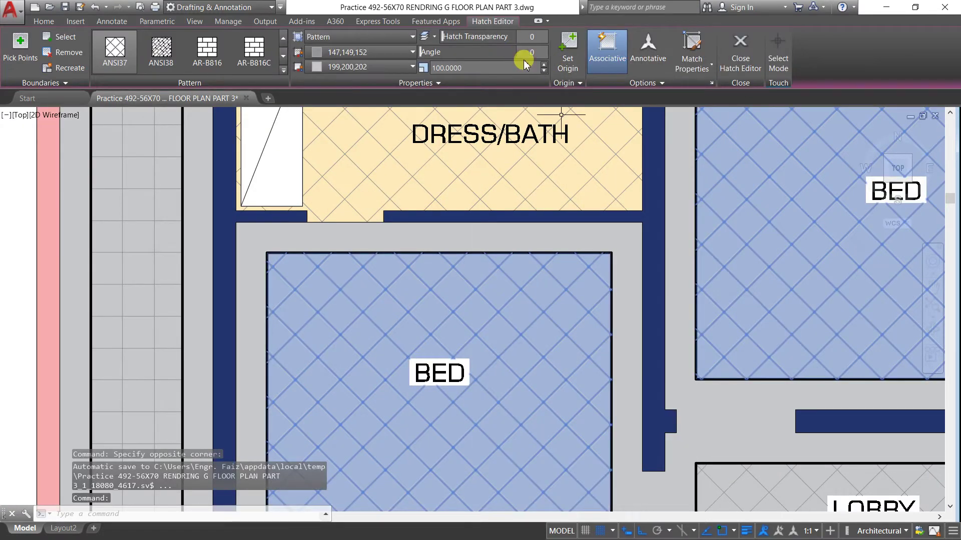
key(Escape)
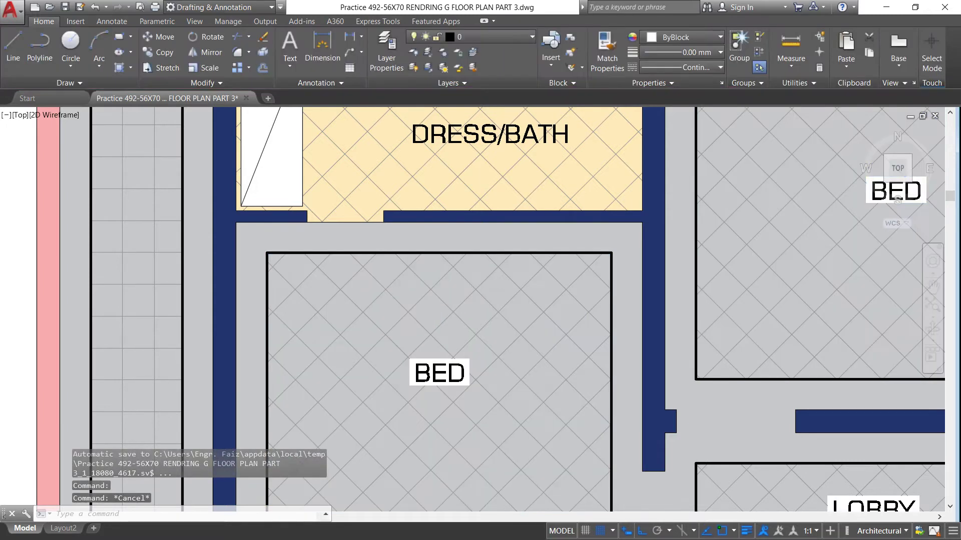
Match the kitchen surround hatch to the grey corridor hatch using Match Properties
scroll(436, 310, down, 2)
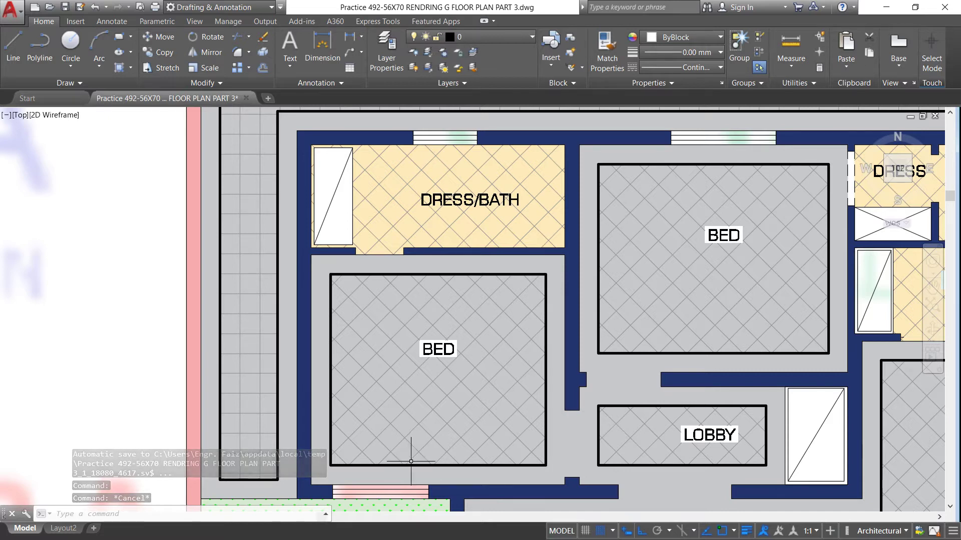
scroll(407, 456, up, 4)
scroll(345, 326, down, 6)
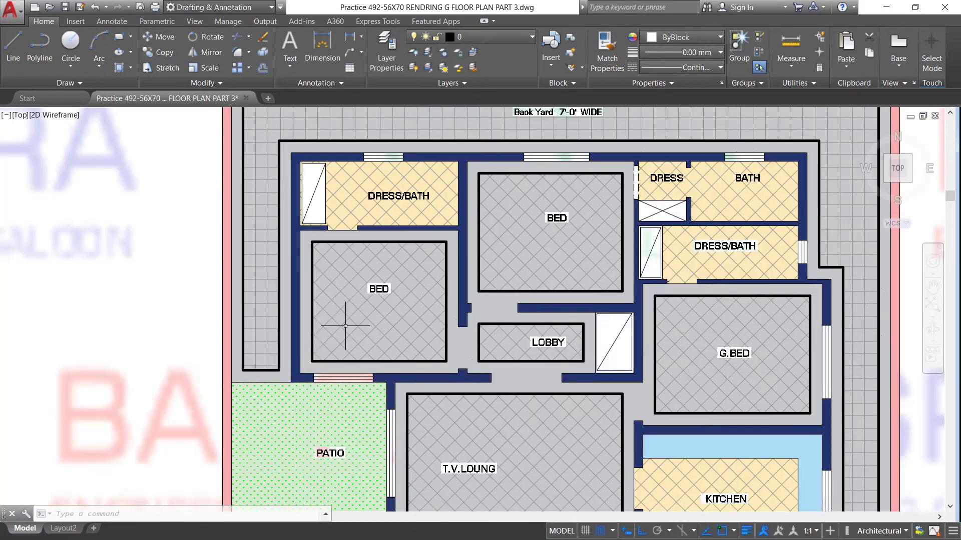
scroll(245, 359, up, 4)
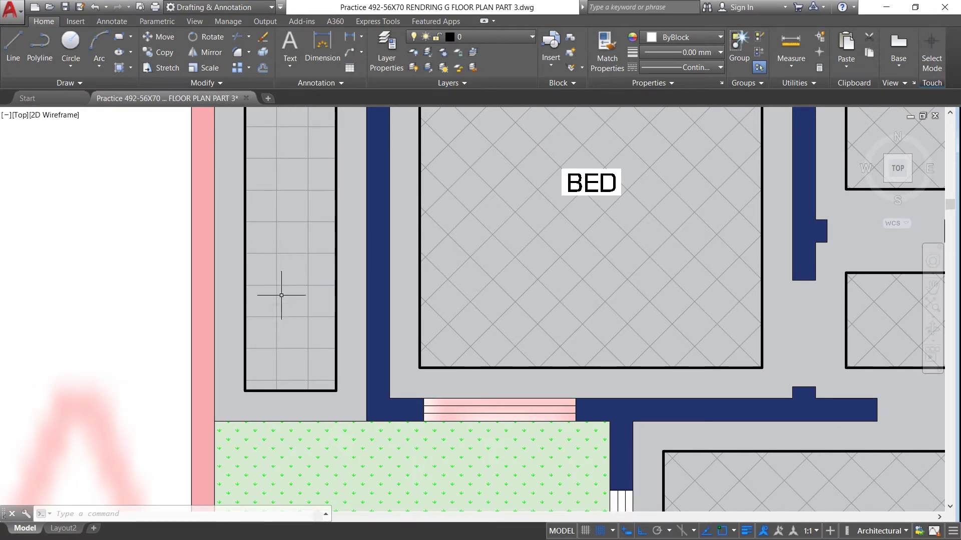
mouse_move(281, 295)
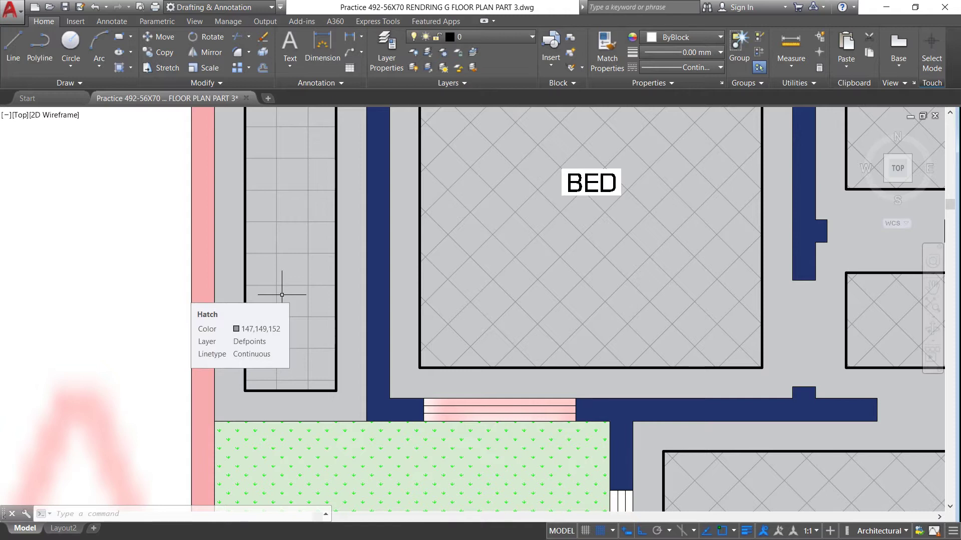
scroll(282, 295, down, 2)
scroll(282, 295, down, 2)
scroll(282, 295, down, 1)
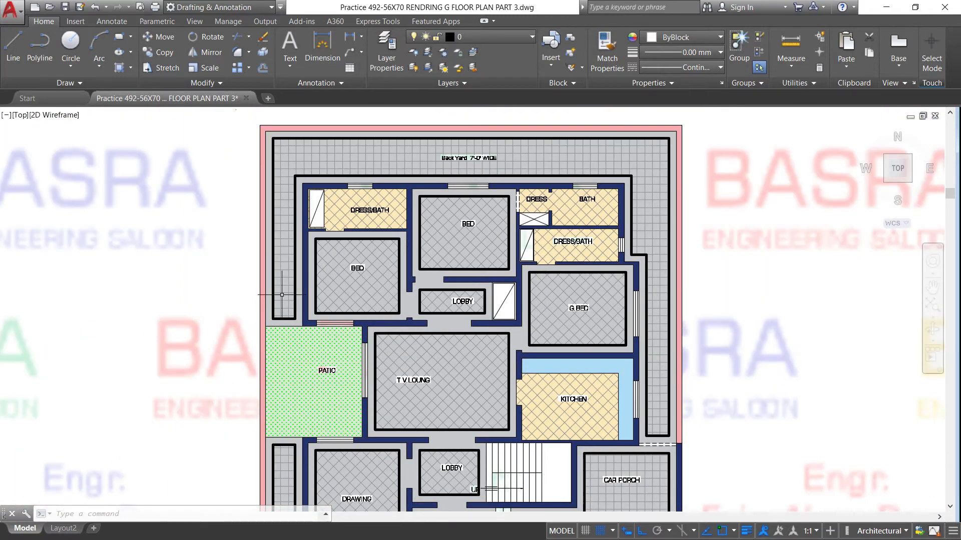
scroll(280, 160, down, 1)
scroll(455, 346, up, 3)
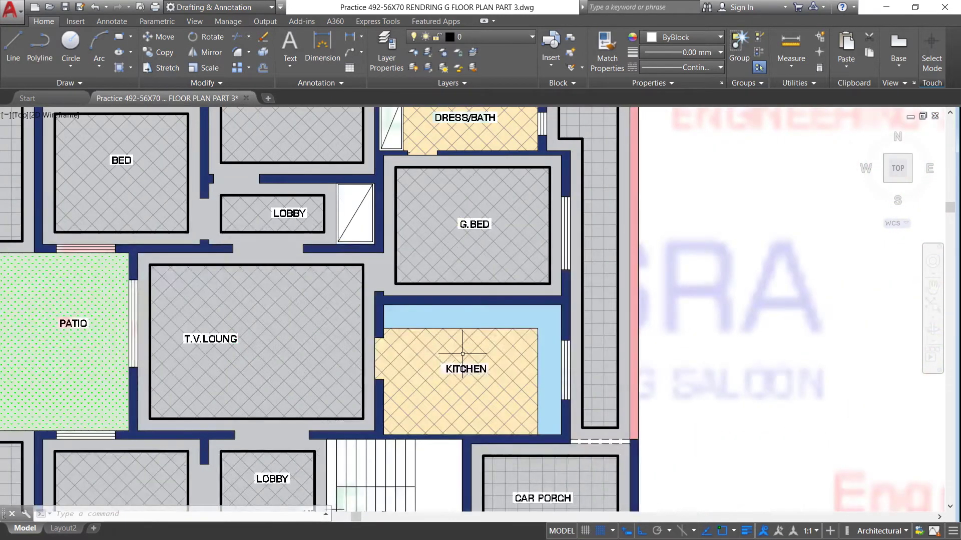
scroll(464, 332, up, 2)
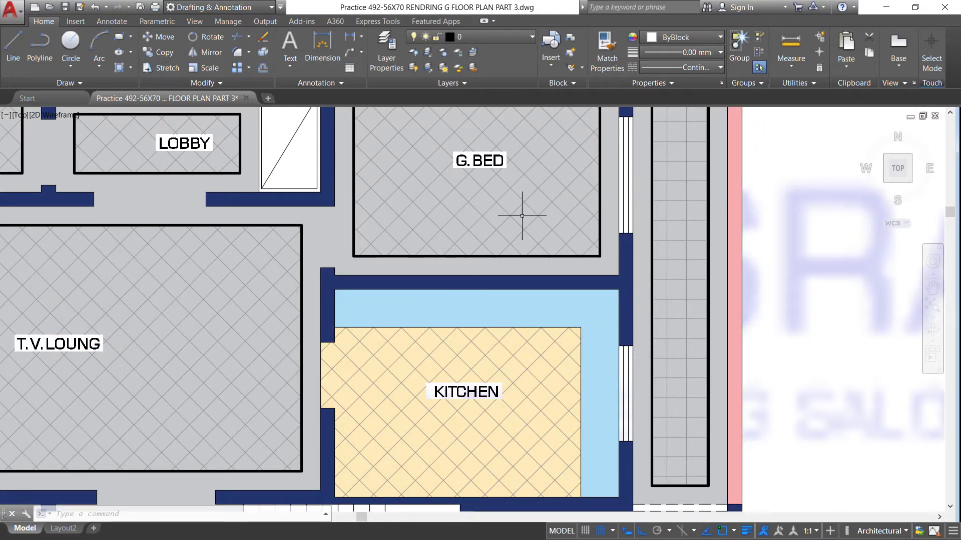
click(607, 50)
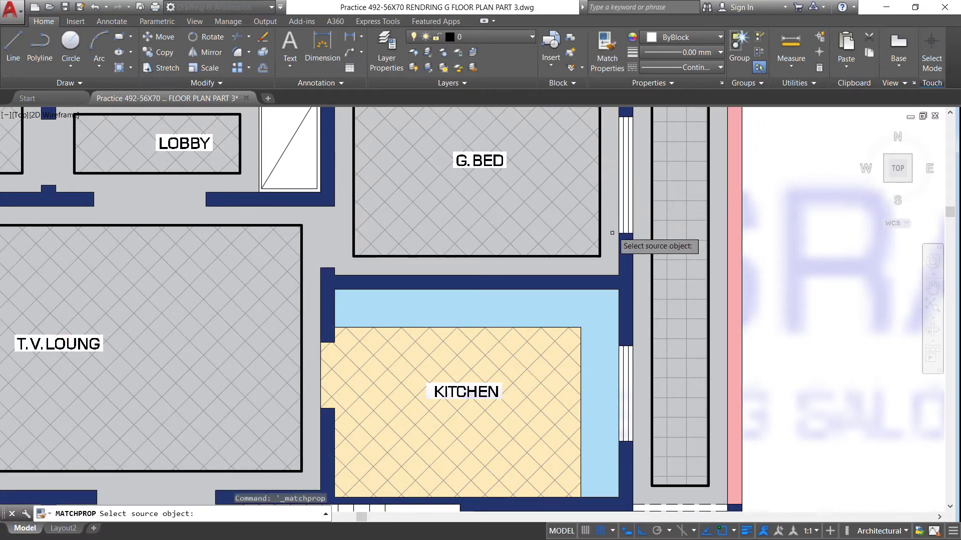
click(613, 235)
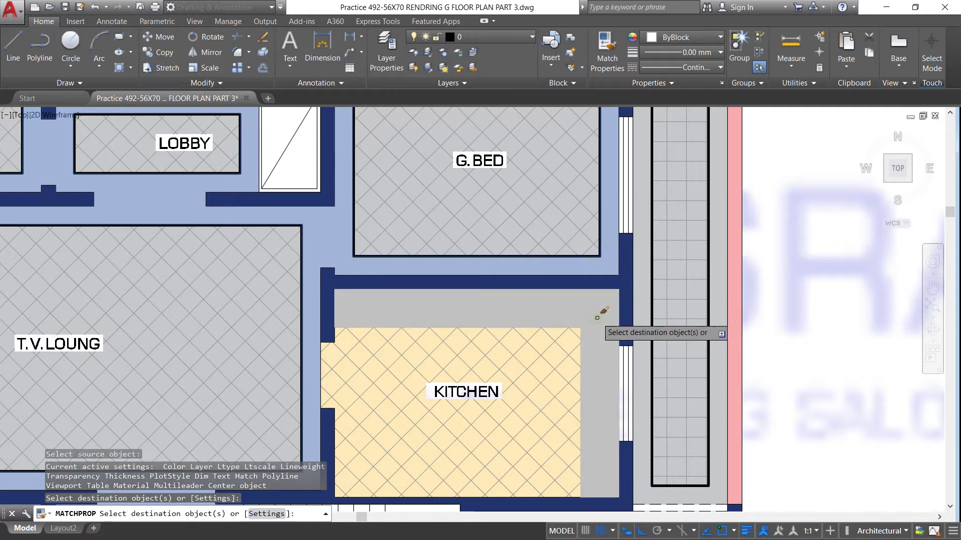
key(Escape)
scroll(448, 243, down, 2)
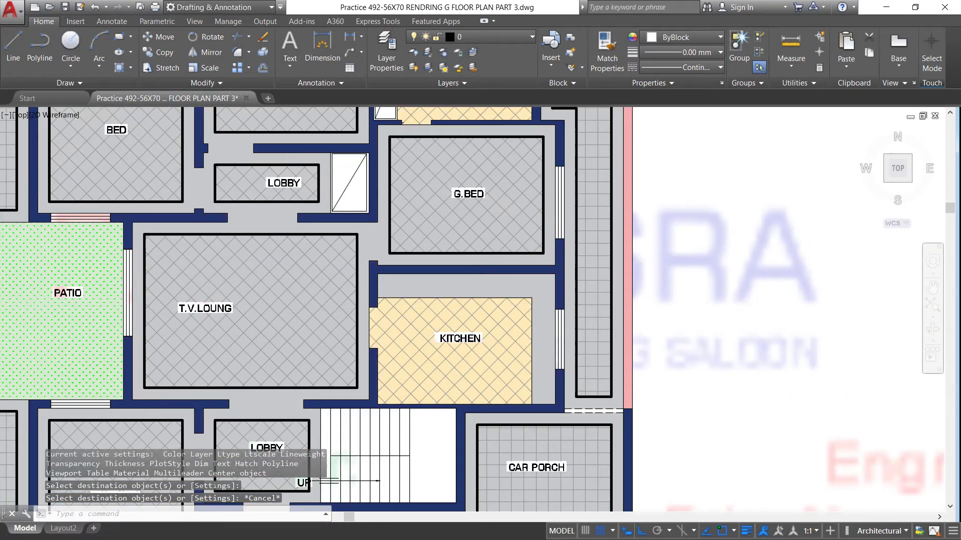
scroll(448, 243, down, 2)
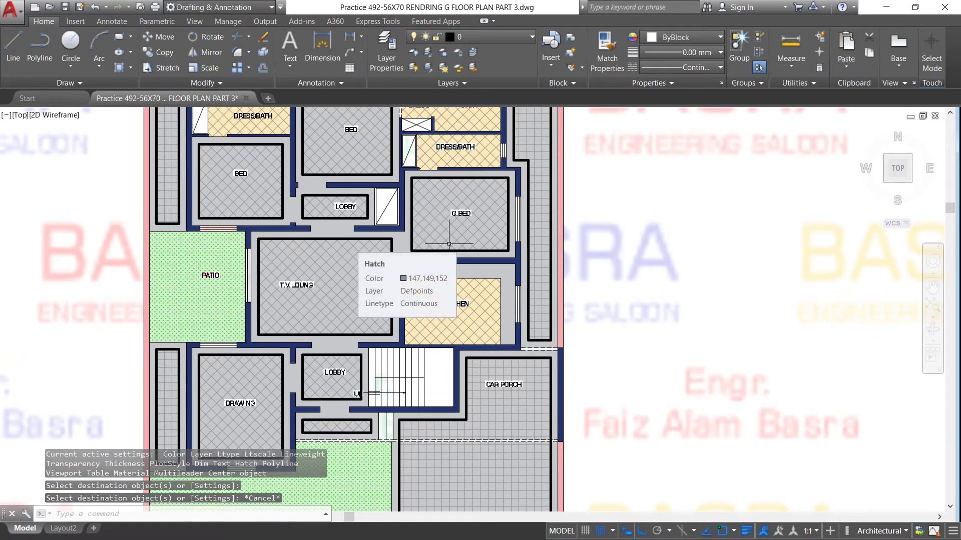
scroll(449, 243, down, 2)
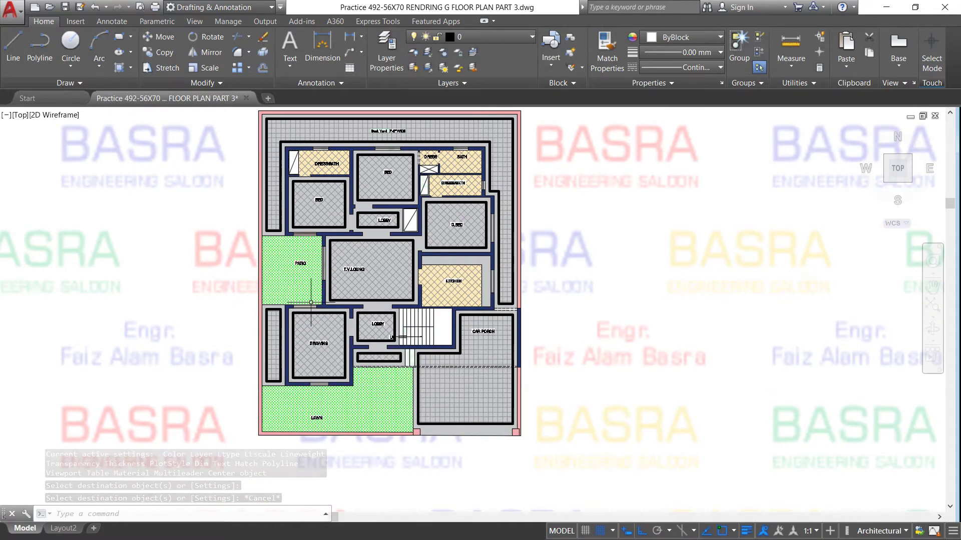
scroll(308, 299, up, 4)
scroll(300, 281, down, 4)
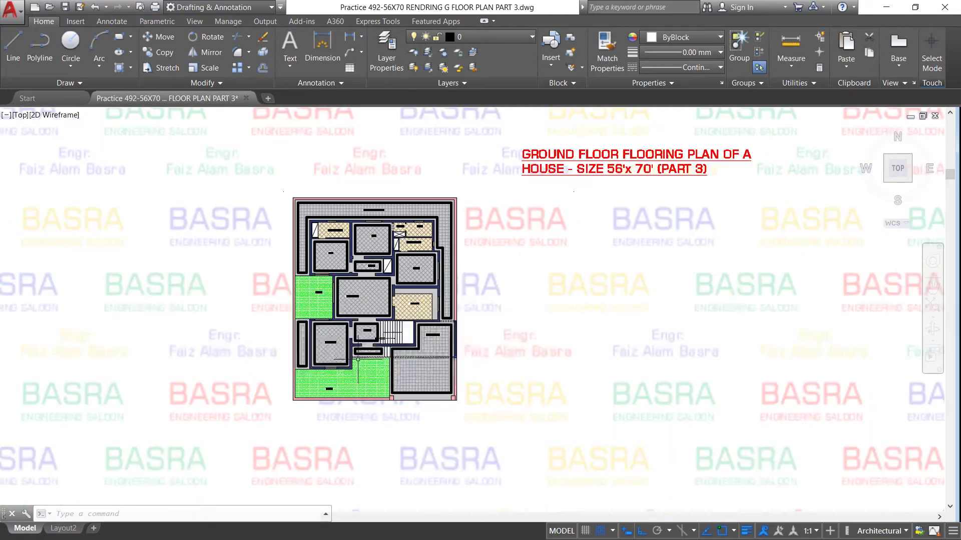
scroll(381, 269, up, 3)
scroll(333, 271, down, 2)
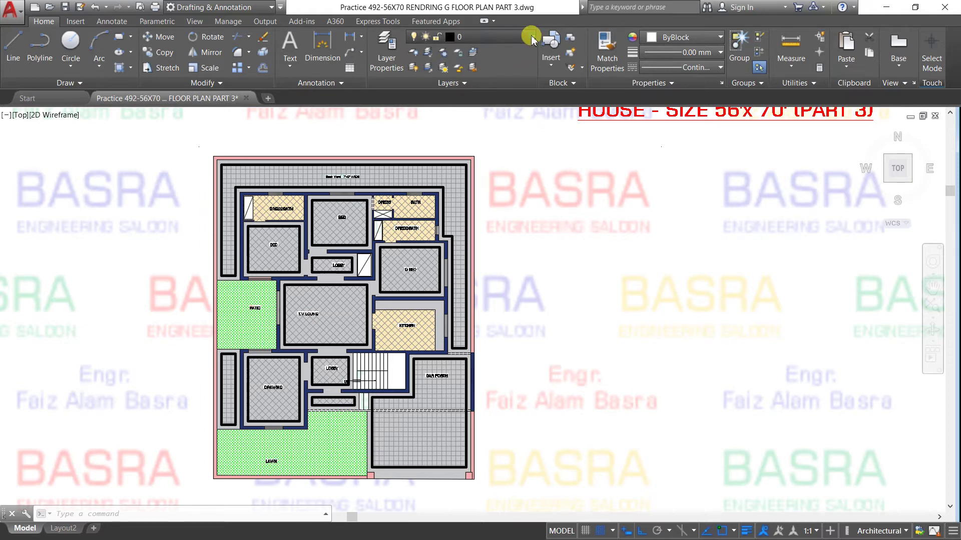
Turn on layer 2 to reveal the second floor-plan copy
click(481, 37)
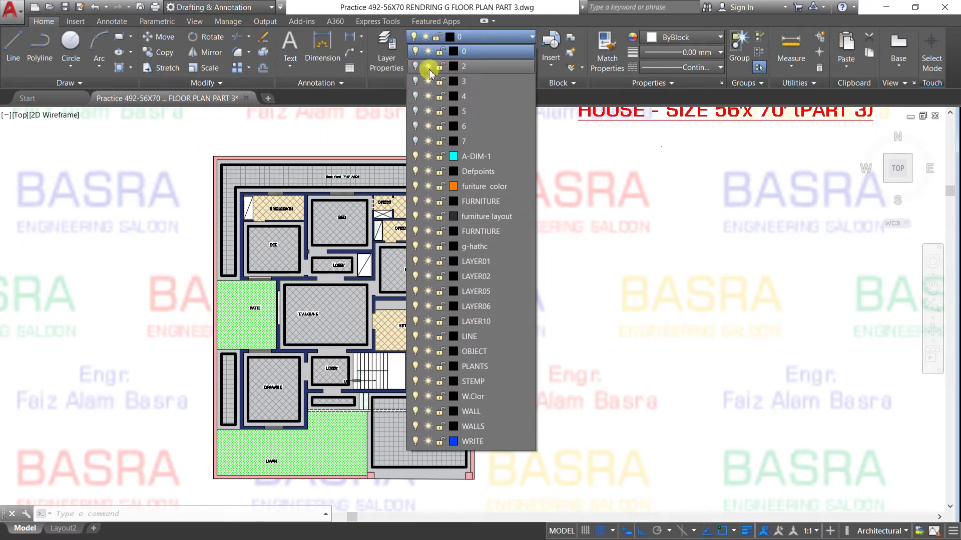
click(417, 65)
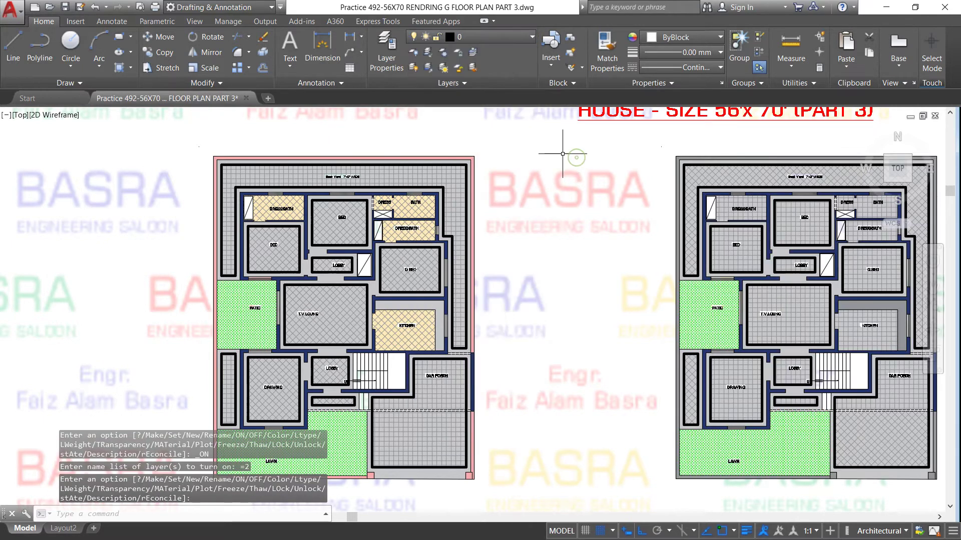
scroll(274, 250, down, 4)
scroll(476, 265, up, 2)
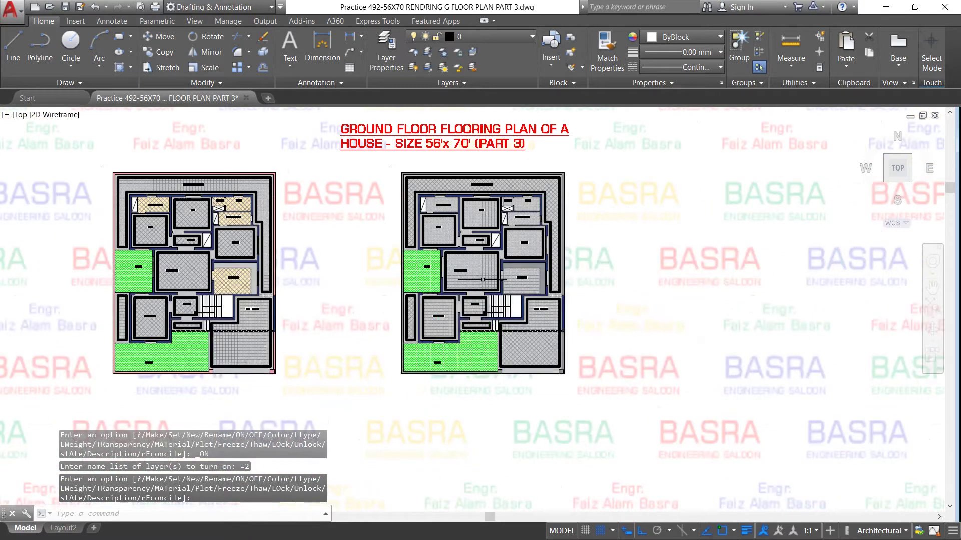
scroll(478, 223, up, 2)
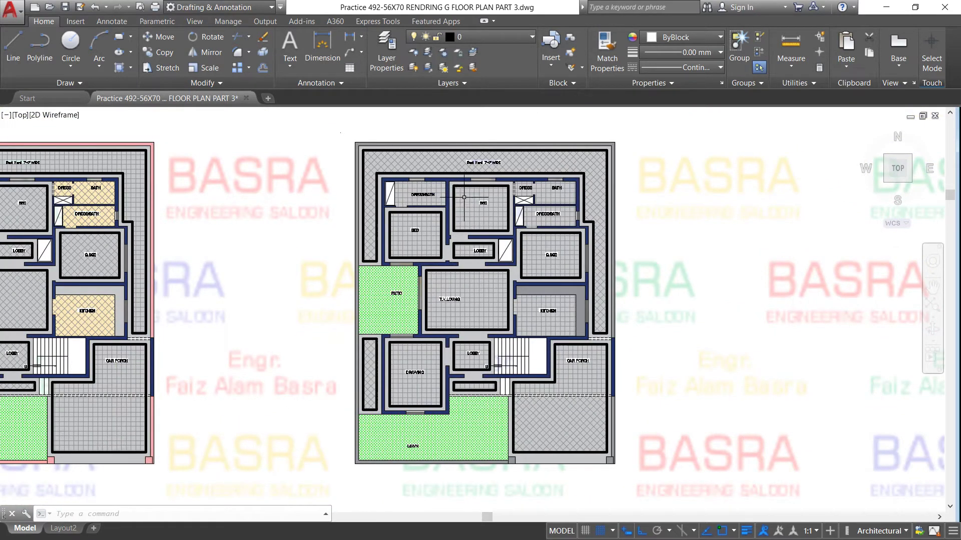
scroll(439, 319, up, 2)
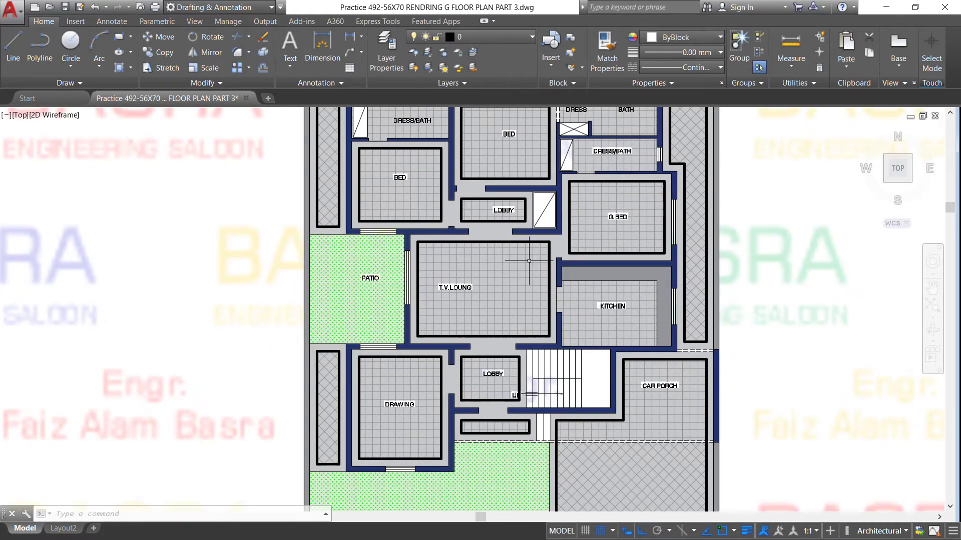
scroll(504, 261, down, 2)
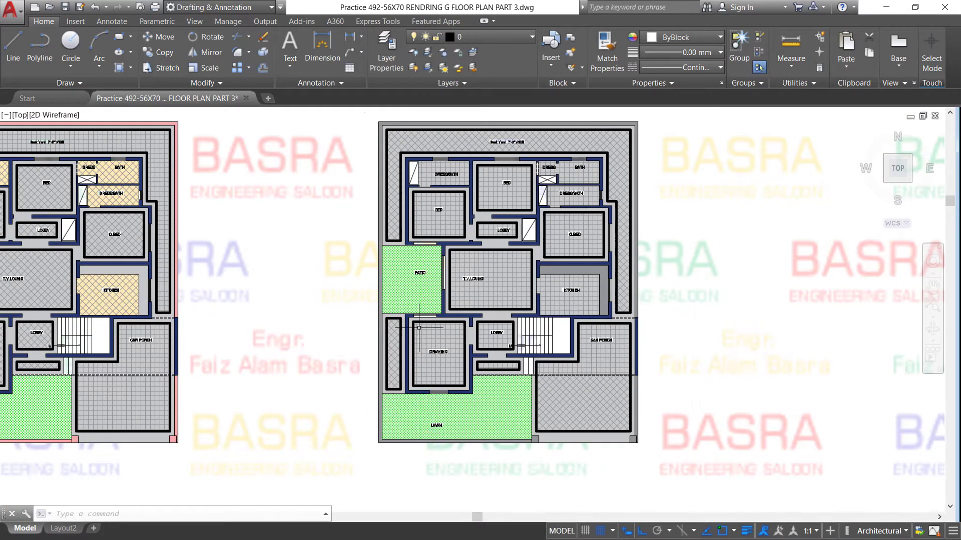
Zoom in and select the second plan's back yard paving hatch (ANSI37 crosshatch)
scroll(399, 348, up, 2)
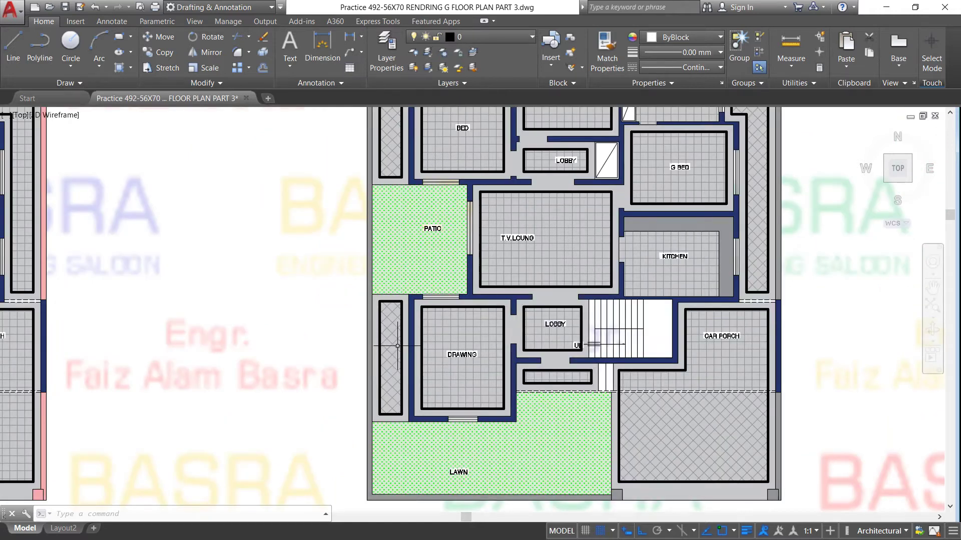
scroll(397, 344, down, 2)
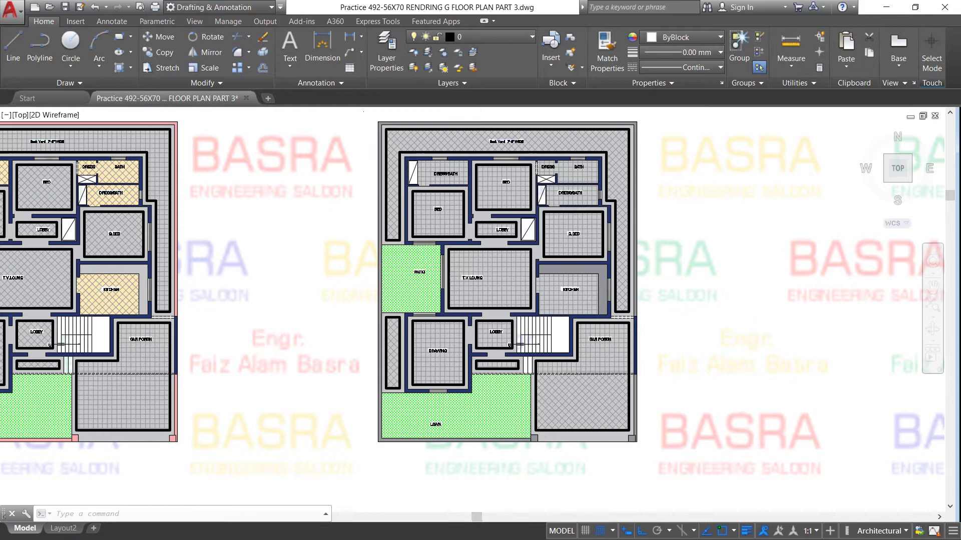
scroll(469, 135, up, 2)
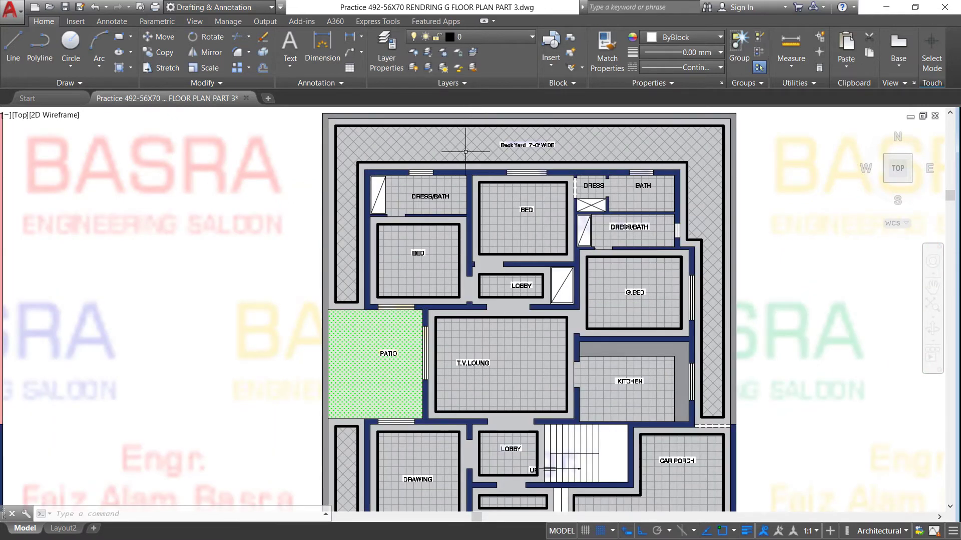
scroll(465, 151, down, 2)
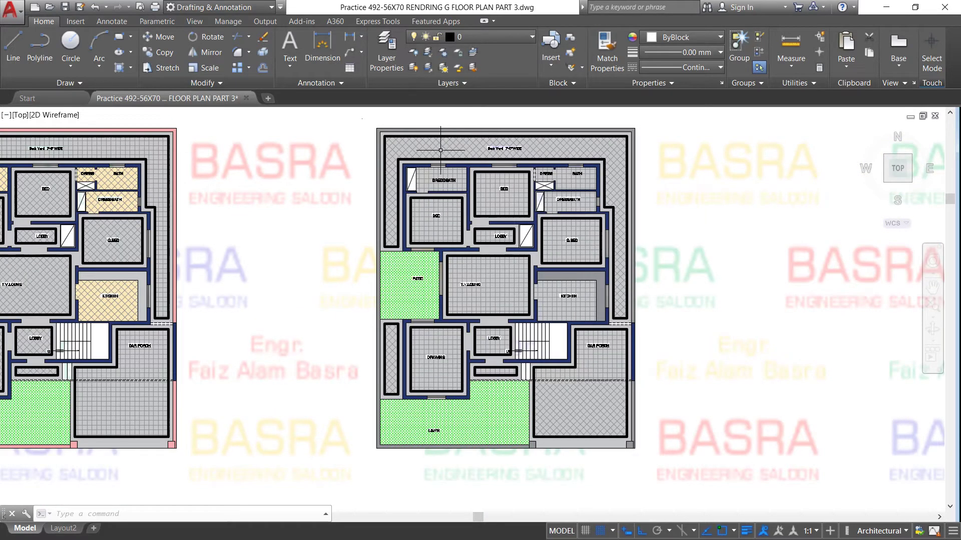
scroll(440, 140, up, 2)
click(443, 147)
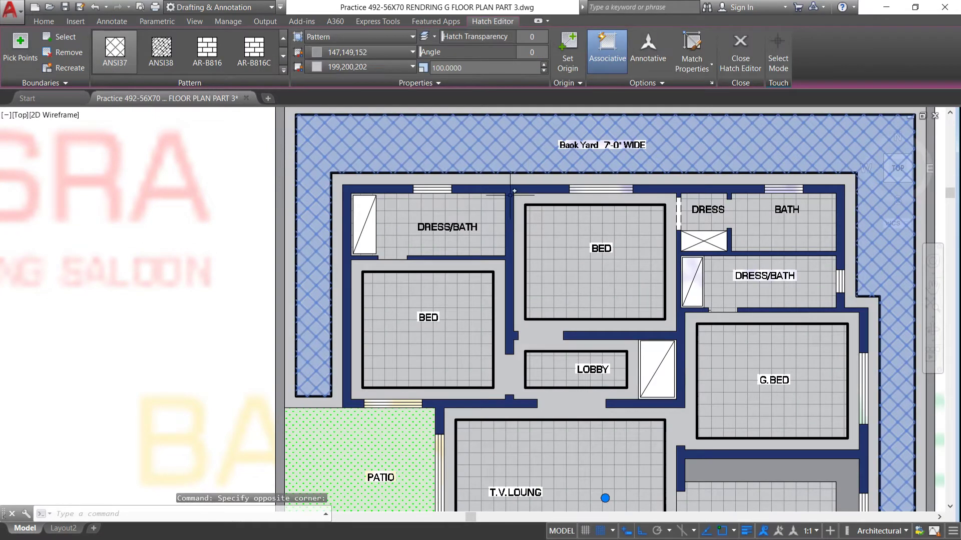
Deselect the back yard hatch, inspect the T.V. Lounge hatch, and leave both unchanged
key(Escape)
scroll(514, 243, down, 2)
scroll(502, 253, down, 1)
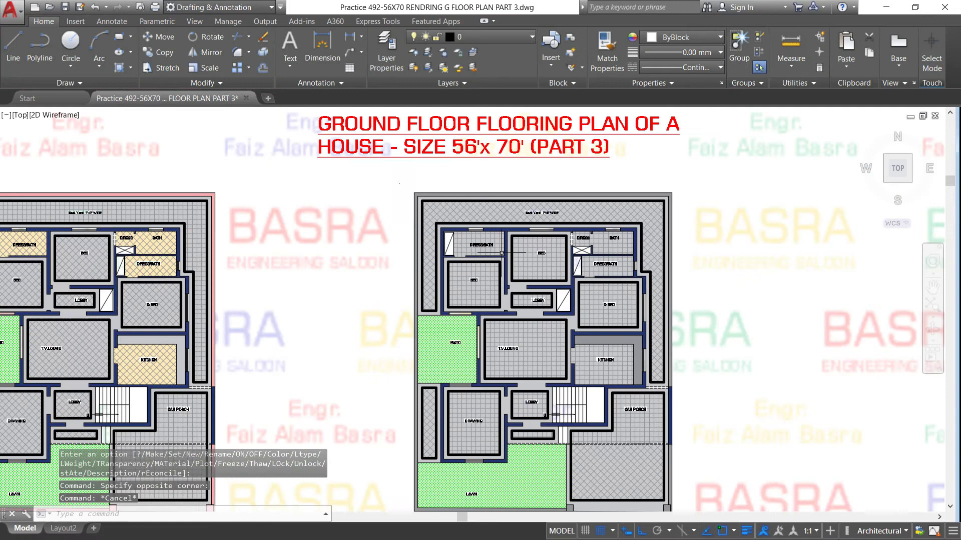
scroll(513, 334, up, 2)
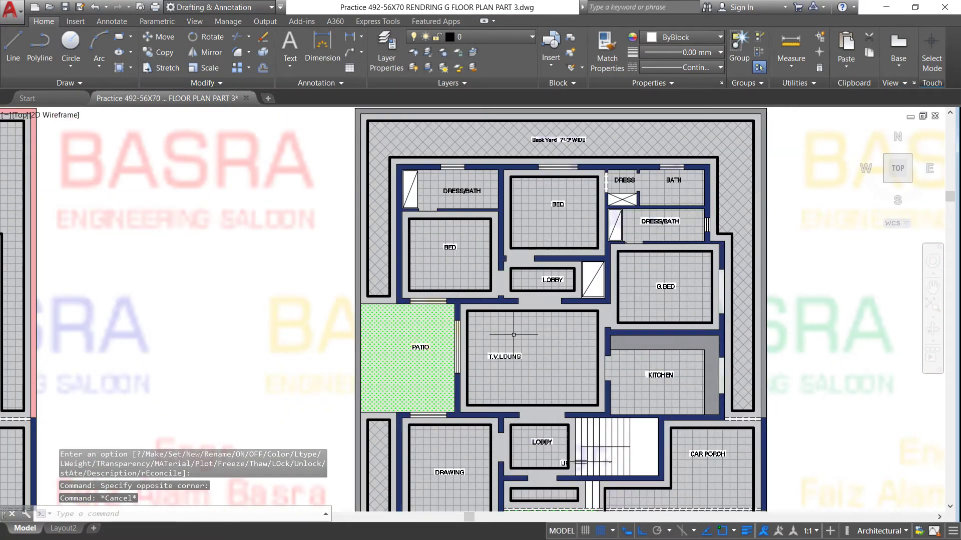
scroll(512, 334, up, 2)
click(518, 325)
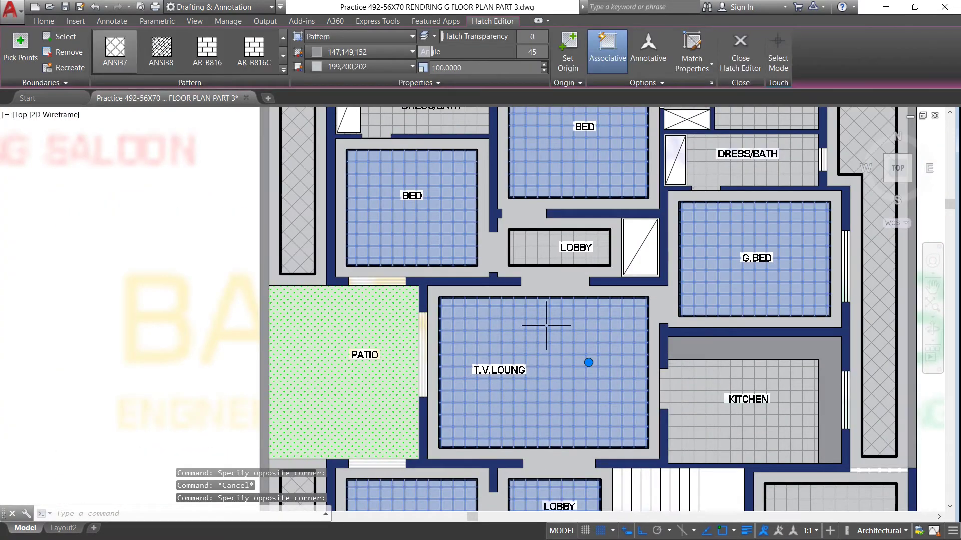
key(Escape)
scroll(456, 226, down, 4)
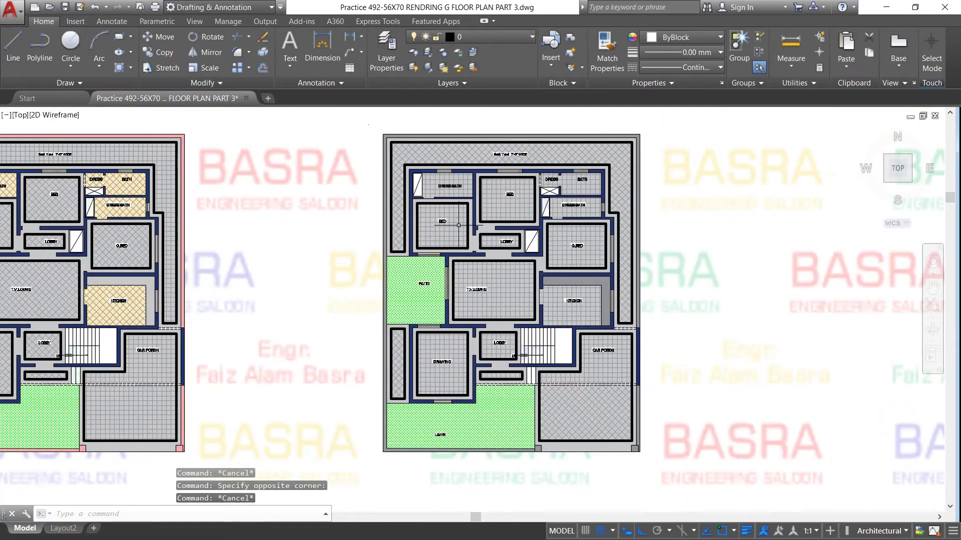
scroll(453, 203, up, 2)
scroll(445, 191, up, 2)
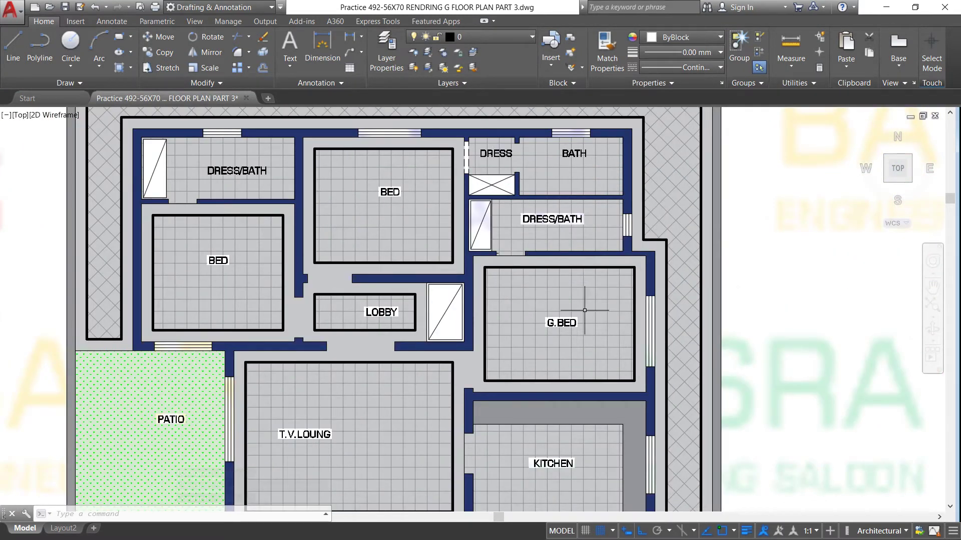
scroll(363, 253, down, 2)
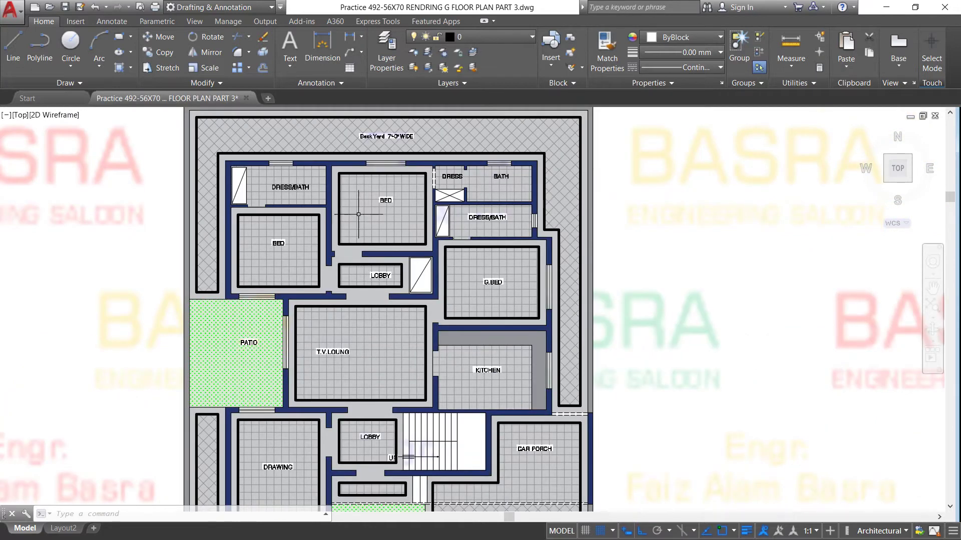
scroll(463, 206, down, 1)
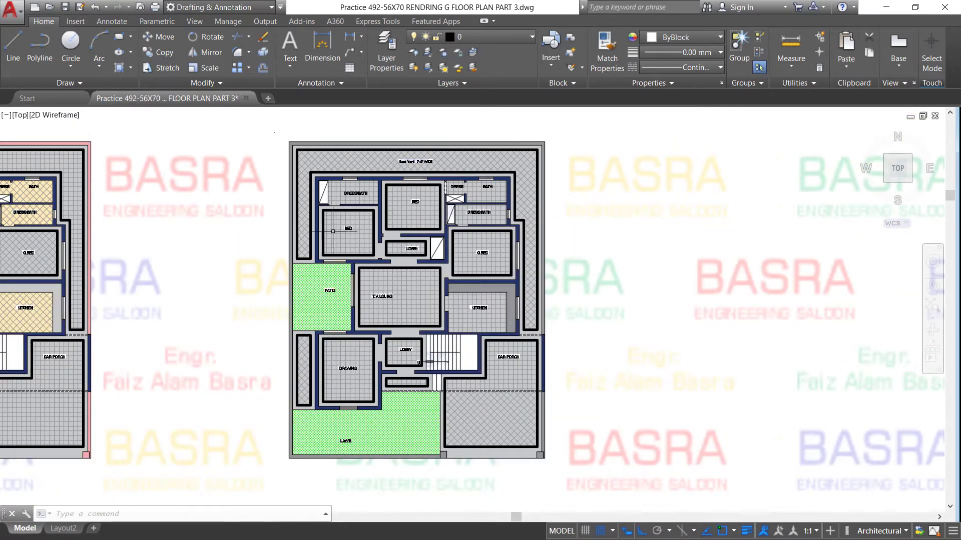
scroll(332, 231, up, 2)
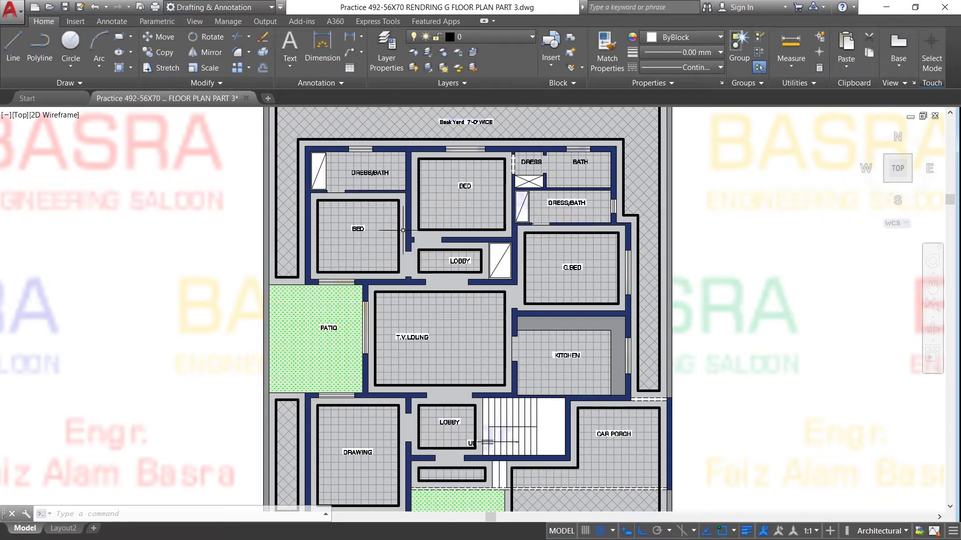
scroll(403, 230, down, 2)
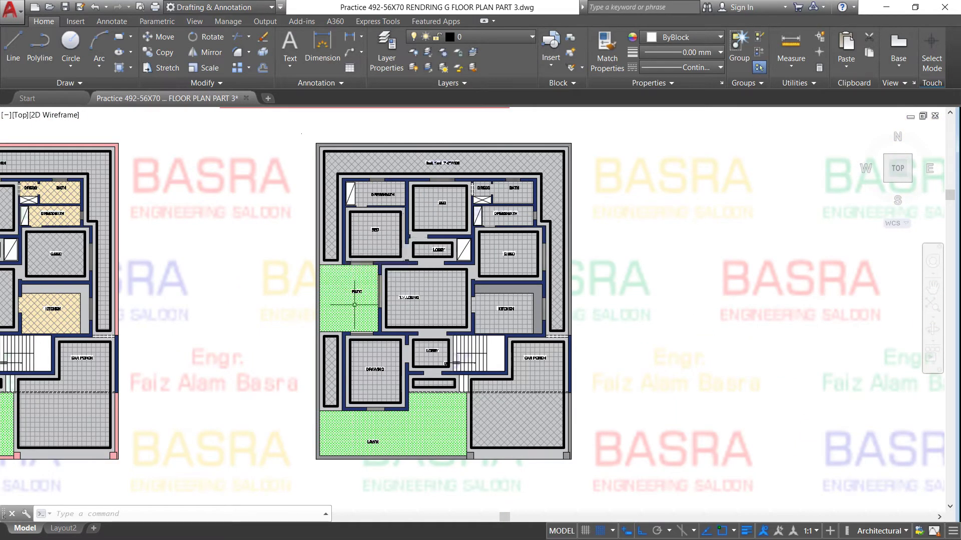
Set the patio hatch background colour to darker green 88,186,72
scroll(337, 320, up, 4)
click(343, 294)
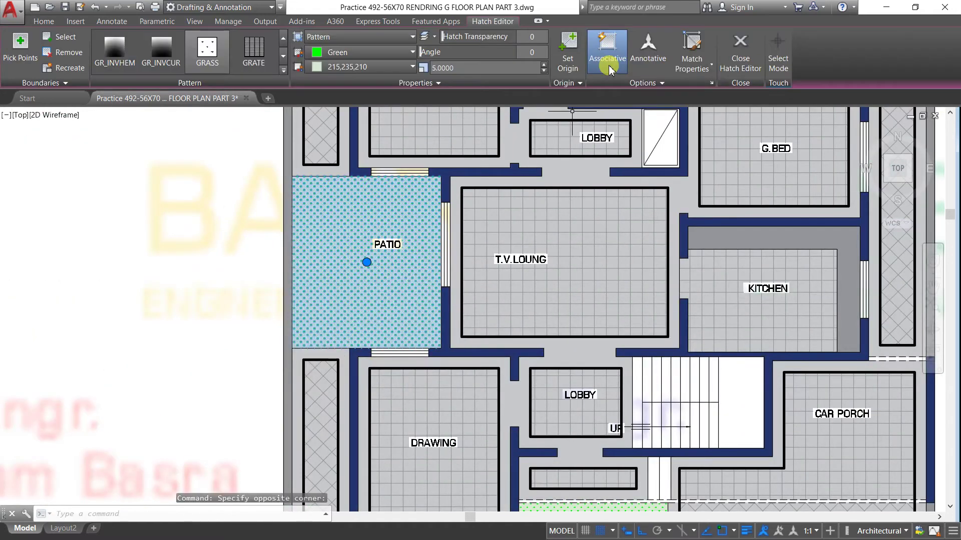
click(412, 67)
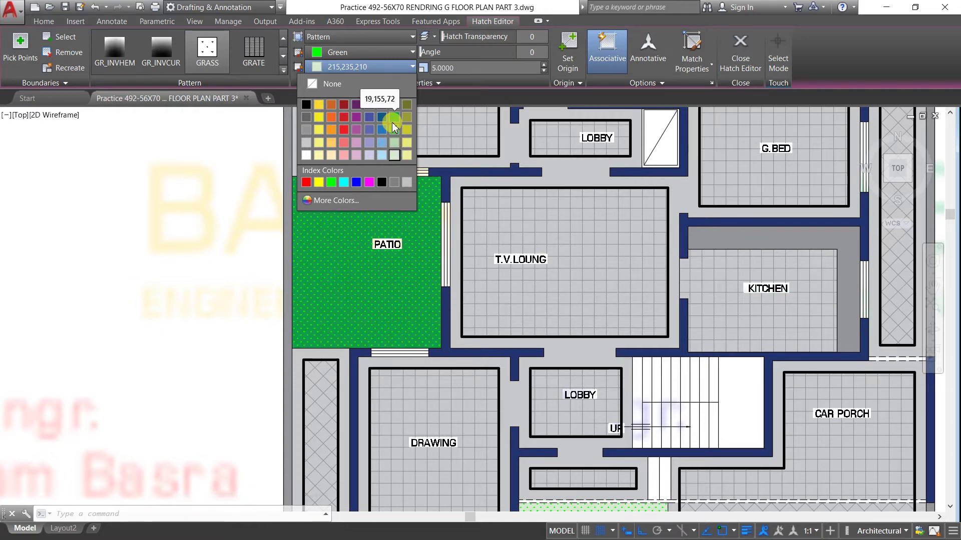
click(394, 131)
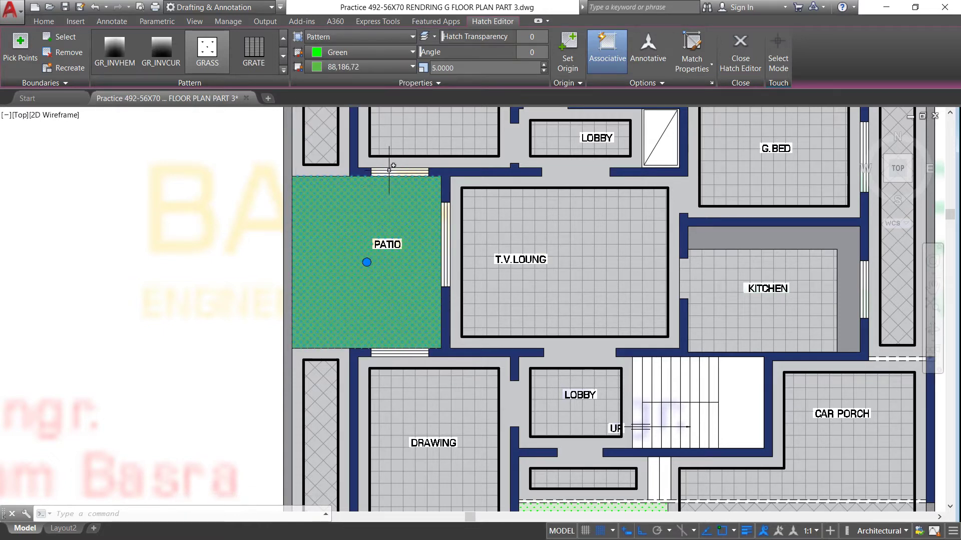
key(Return)
Match the lawn hatch to the patio's green fill with Match Properties
scroll(374, 193, down, 6)
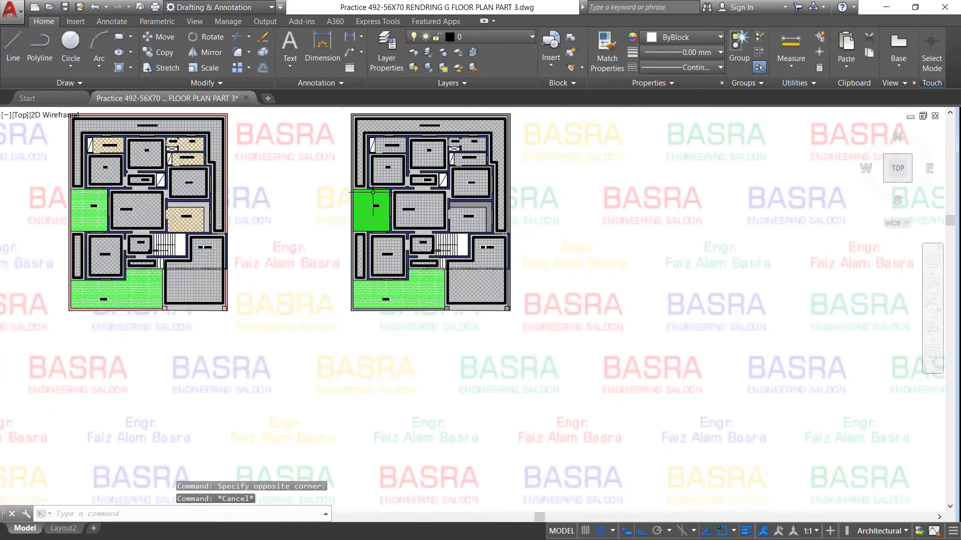
scroll(373, 192, up, 2)
click(607, 55)
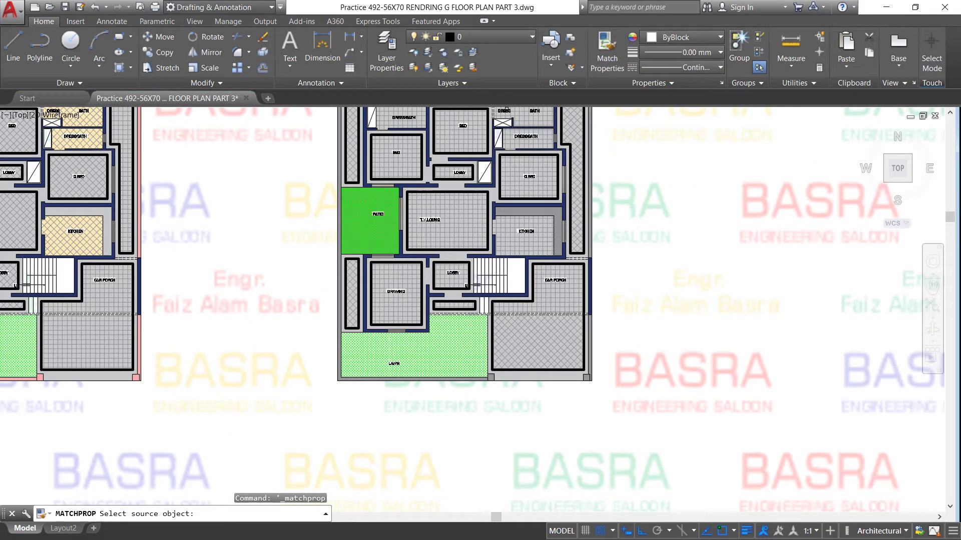
click(390, 222)
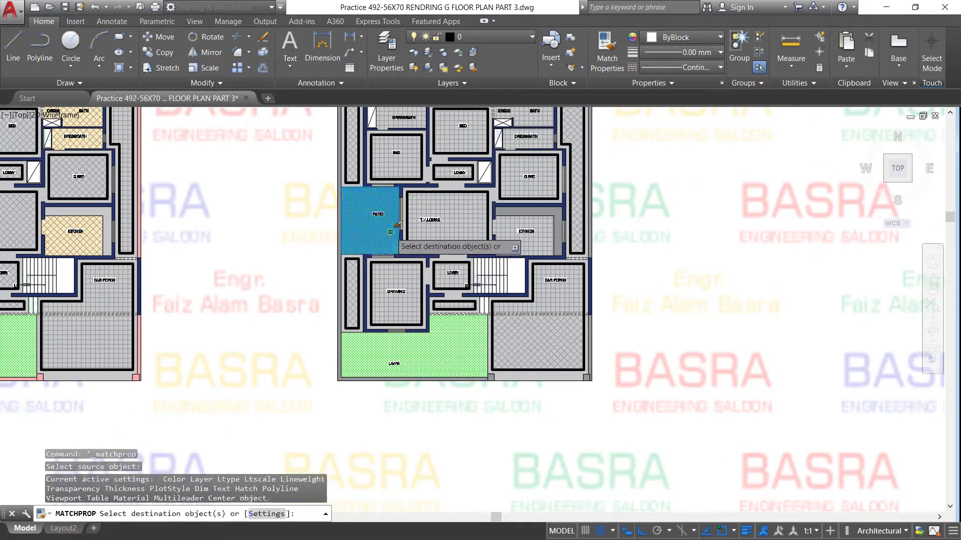
click(432, 336)
right_click(436, 342)
click(443, 346)
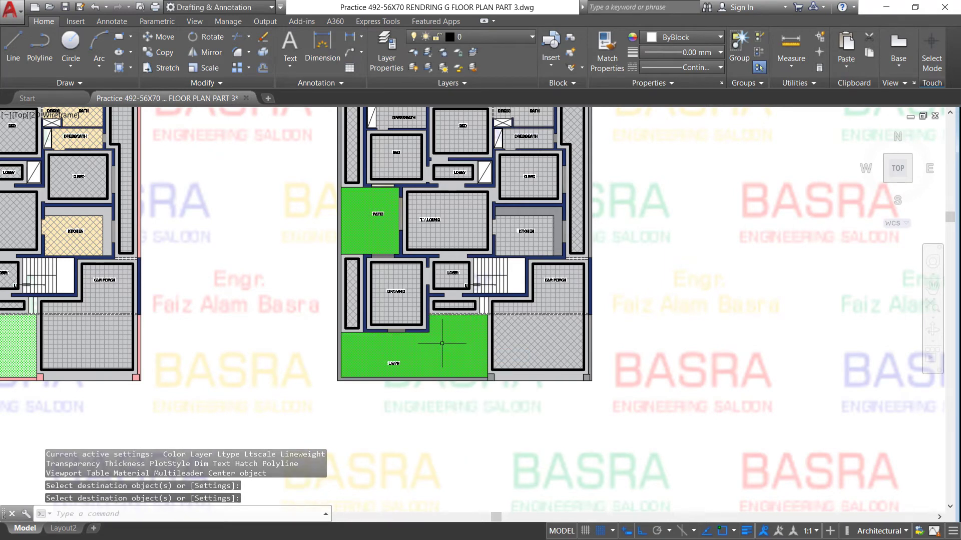
scroll(471, 303, up, 2)
key(Escape)
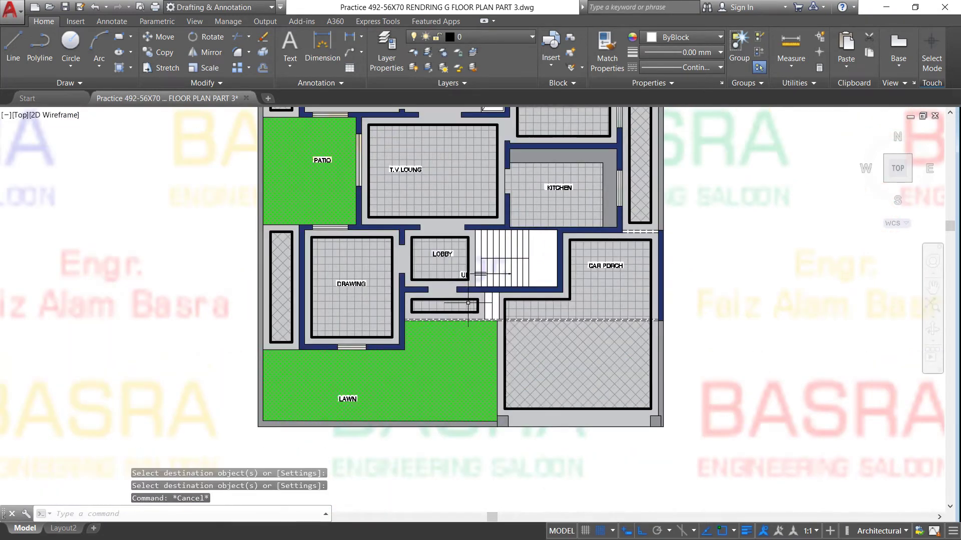
scroll(440, 313, down, 2)
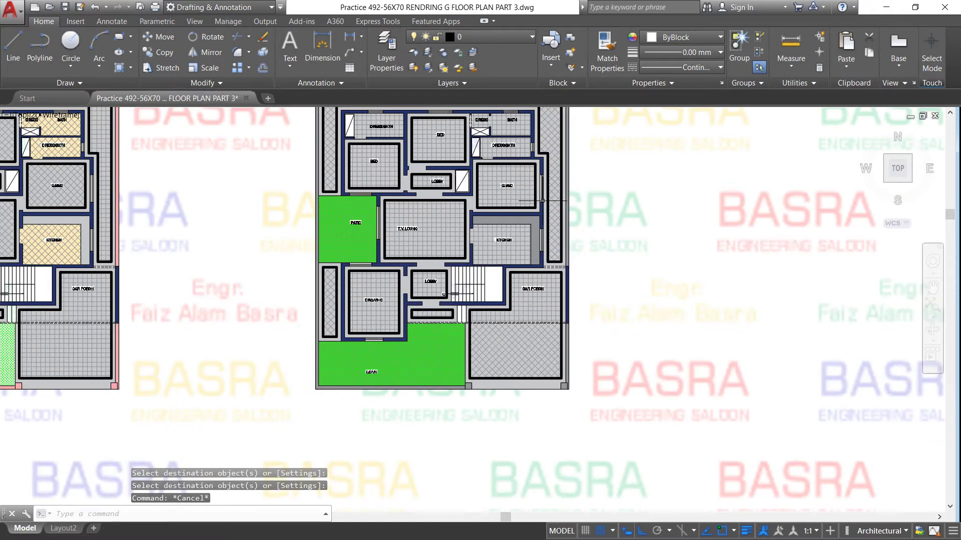
scroll(530, 217, down, 2)
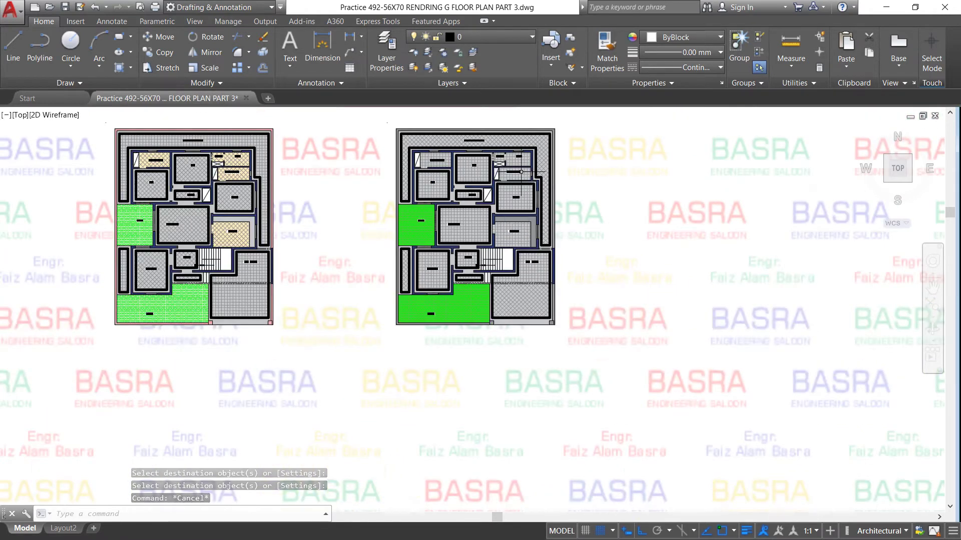
scroll(521, 172, up, 4)
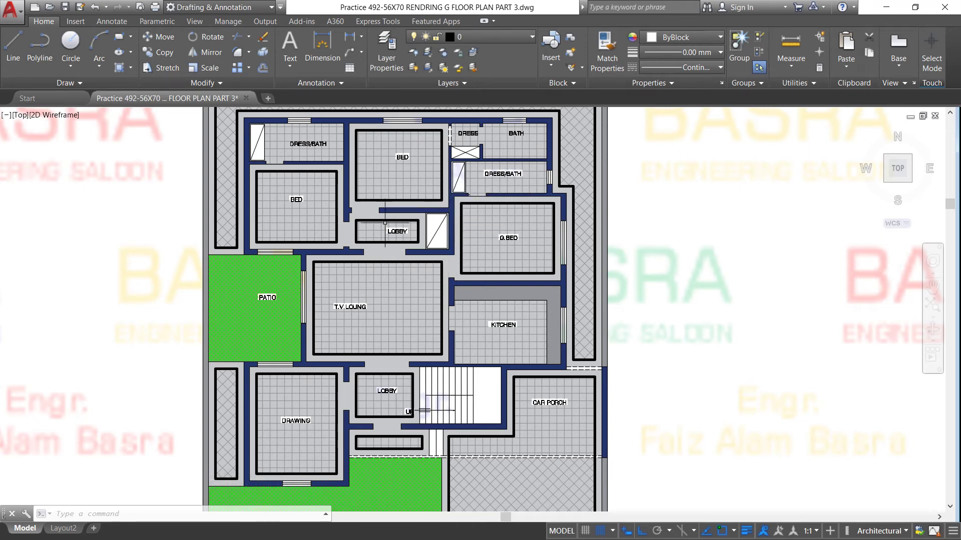
scroll(385, 222, down, 2)
scroll(390, 297, up, 2)
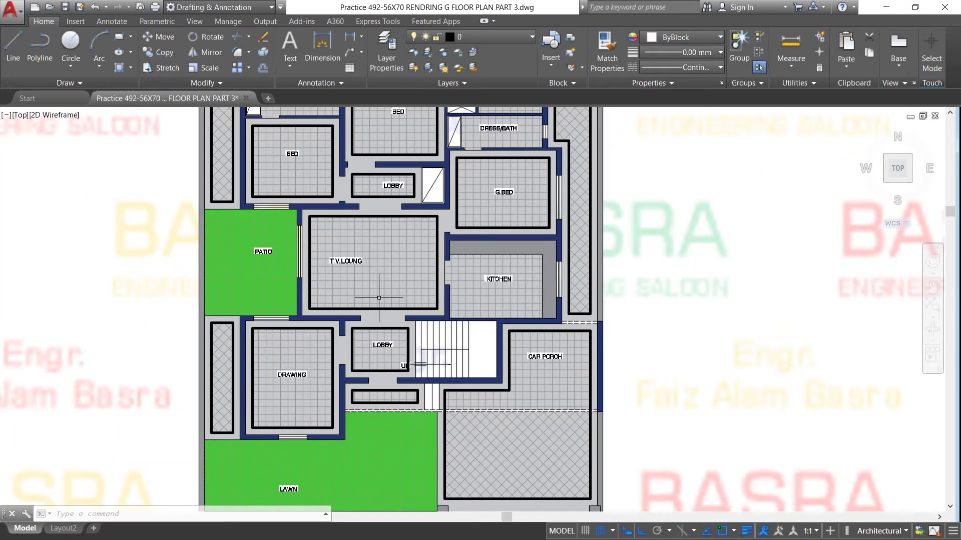
scroll(294, 370, up, 2)
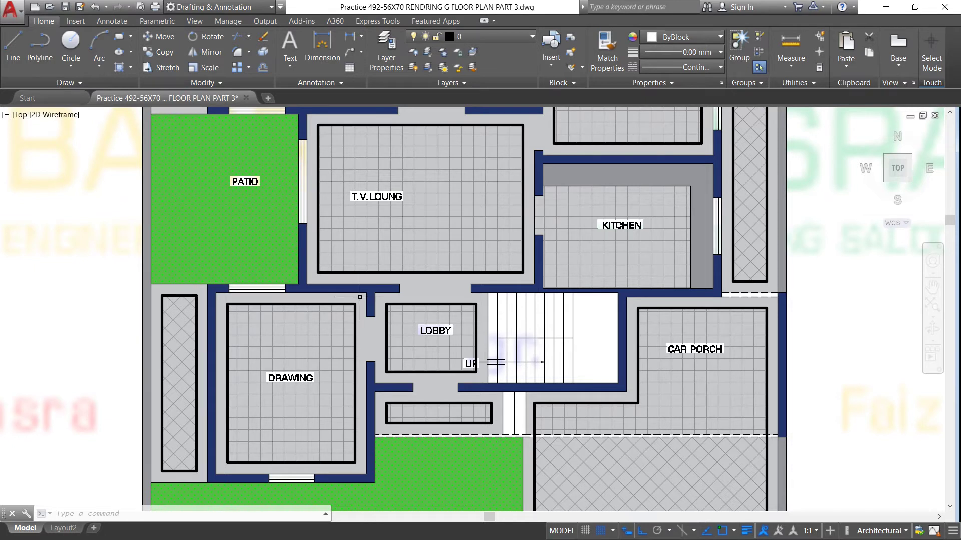
scroll(275, 380, down, 2)
scroll(275, 380, down, 2)
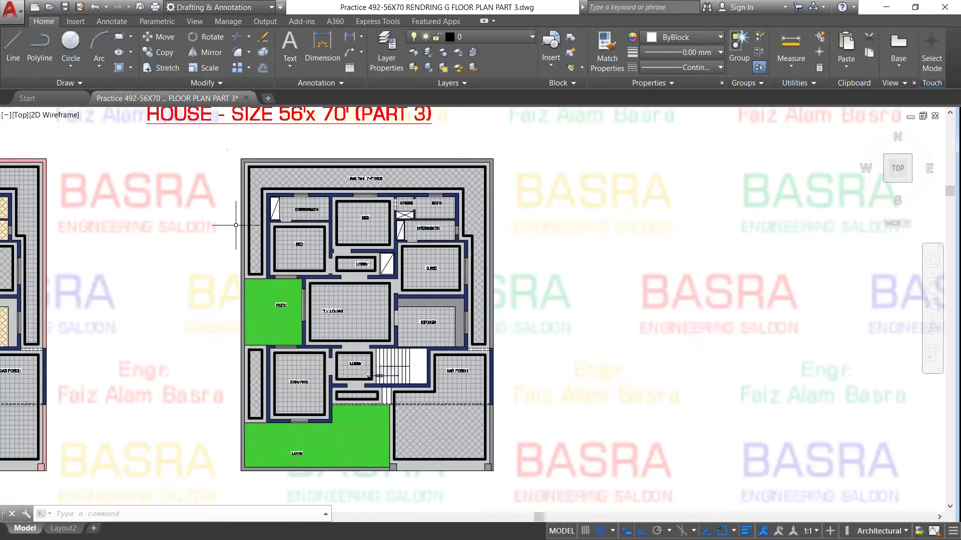
scroll(238, 225, down, 2)
scroll(139, 213, up, 2)
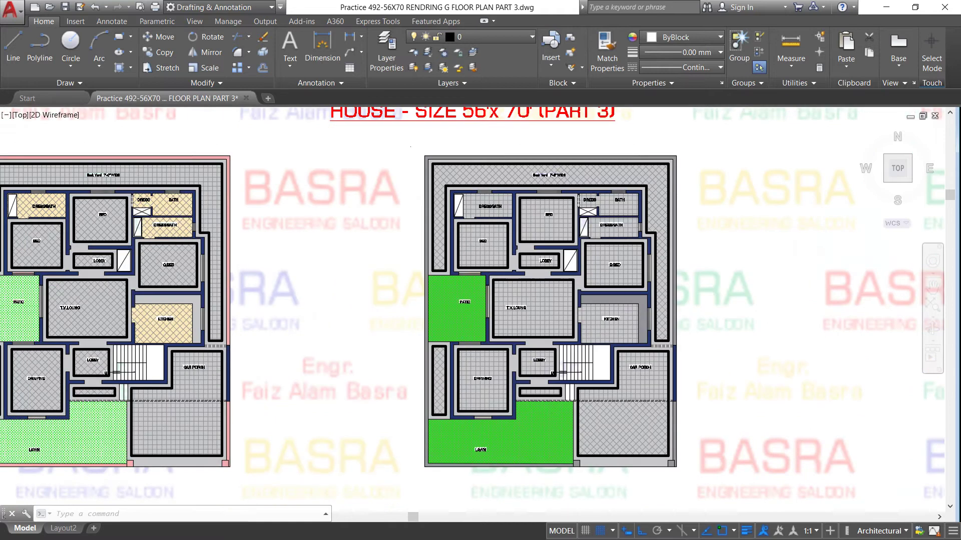
scroll(139, 213, up, 2)
scroll(215, 261, down, 2)
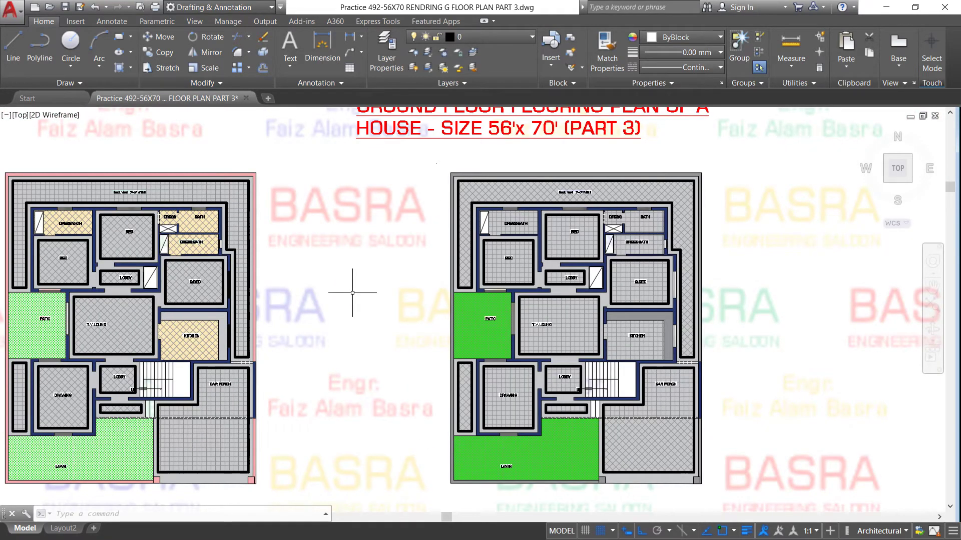
scroll(260, 290, down, 1)
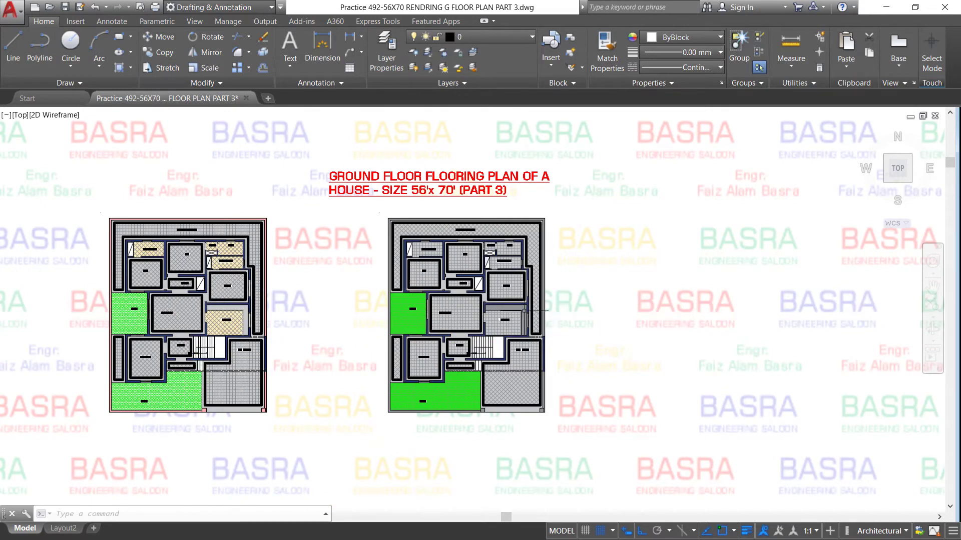
scroll(524, 310, up, 2)
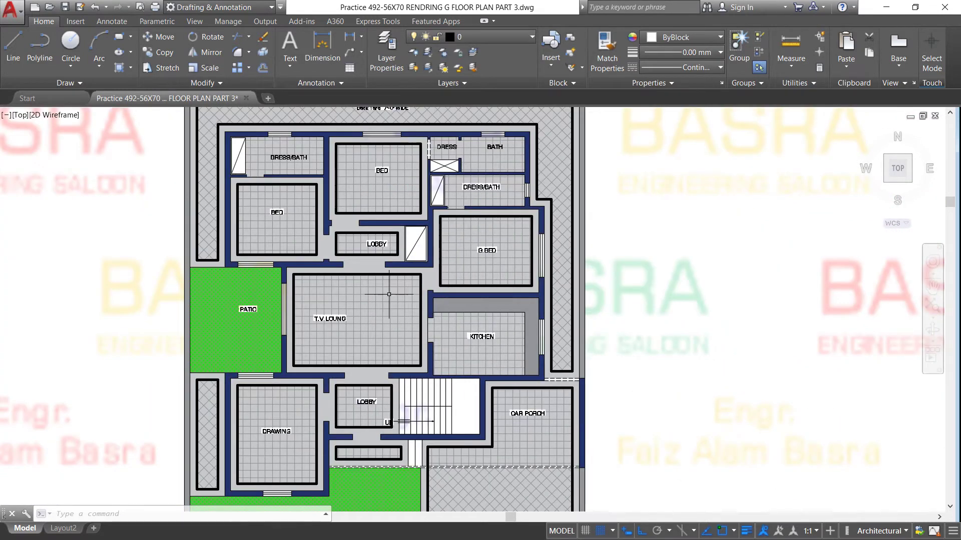
scroll(336, 294, down, 1)
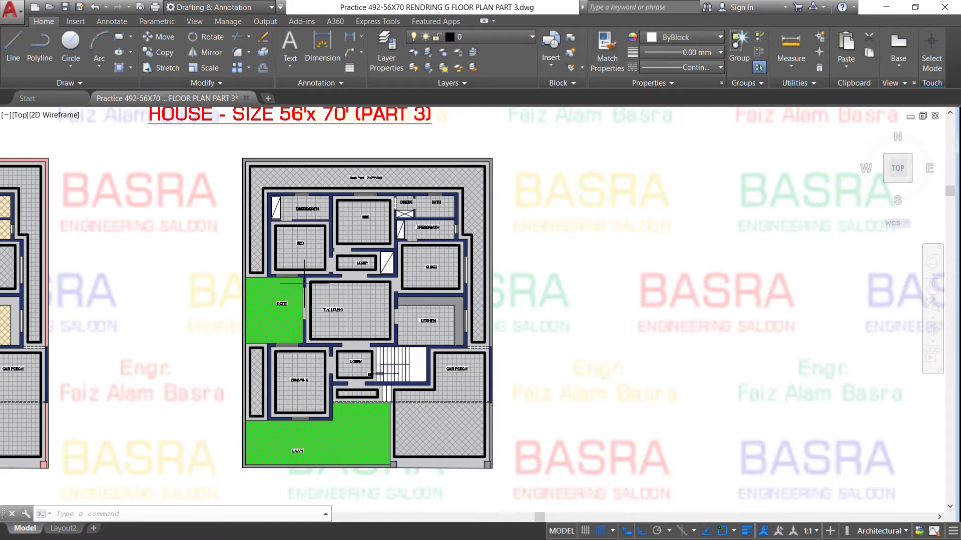
scroll(304, 284, down, 1)
scroll(440, 310, up, 1)
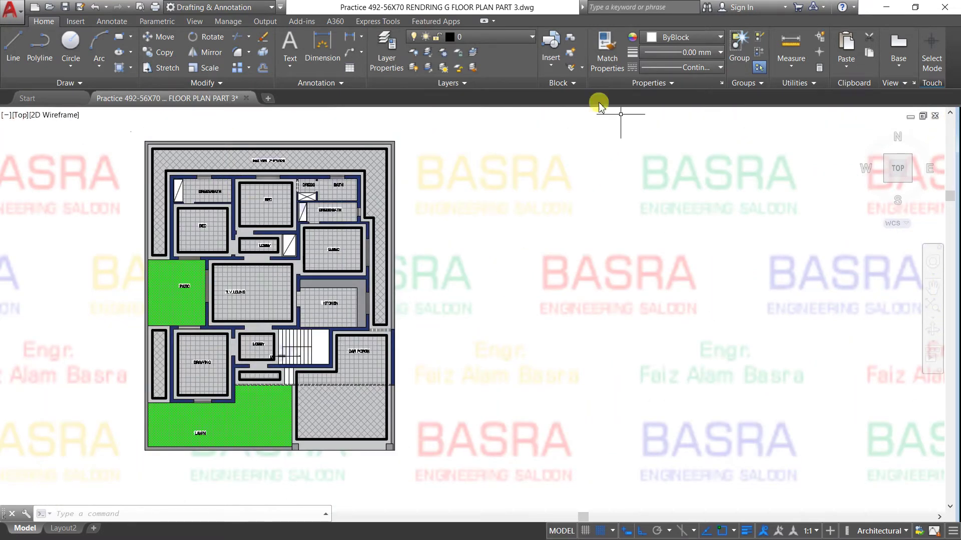
Turn on layer 3 and pan the red-walled plan copy into view
click(533, 38)
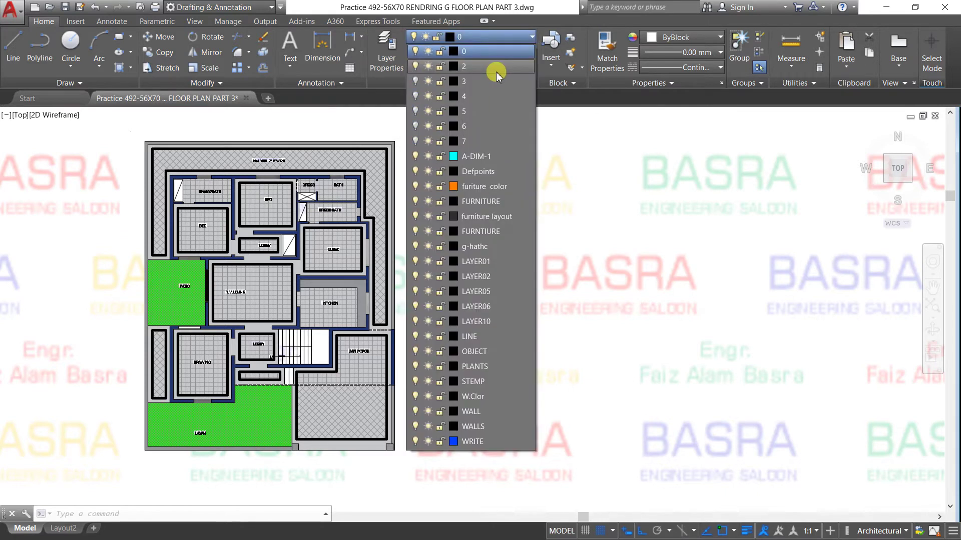
click(415, 126)
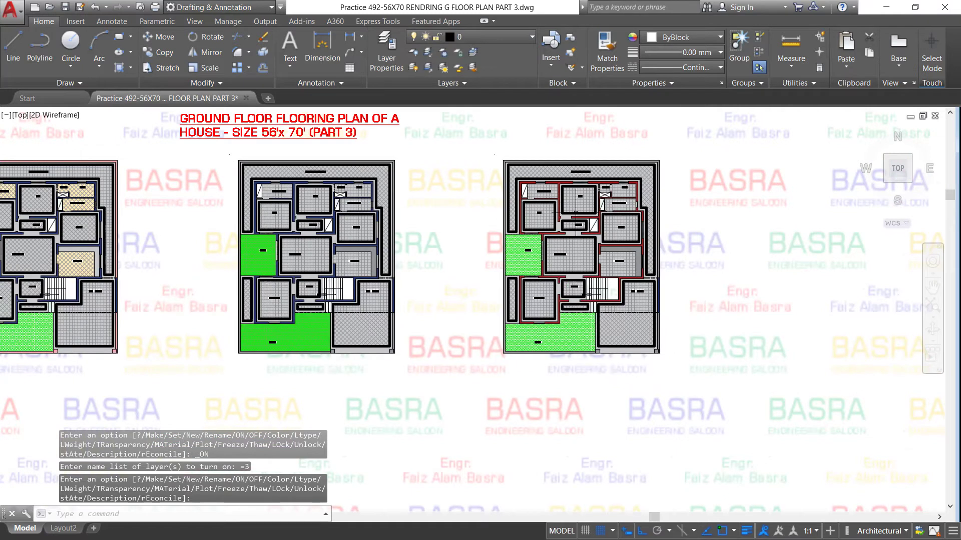
middle_drag(836, 206, 671, 199)
scroll(525, 171, up, 2)
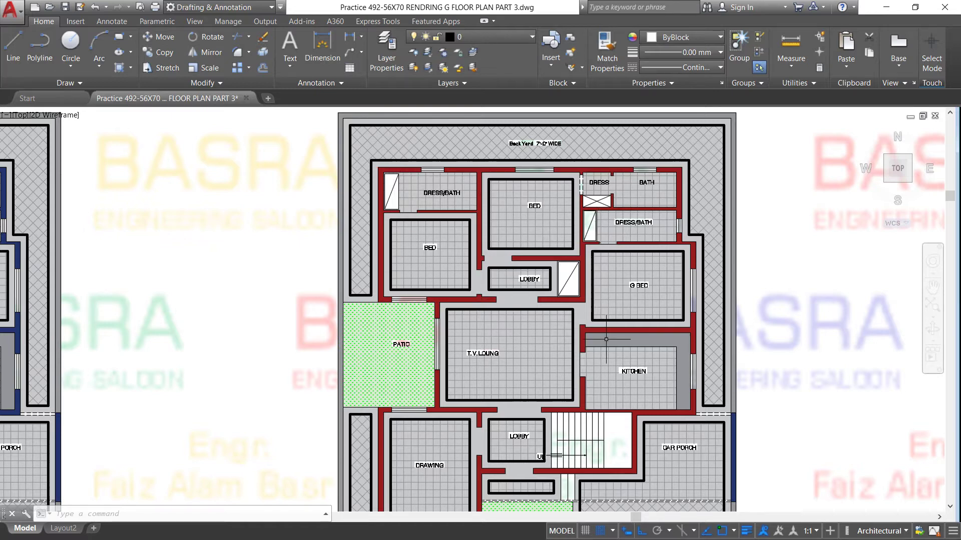
scroll(538, 180, down, 2)
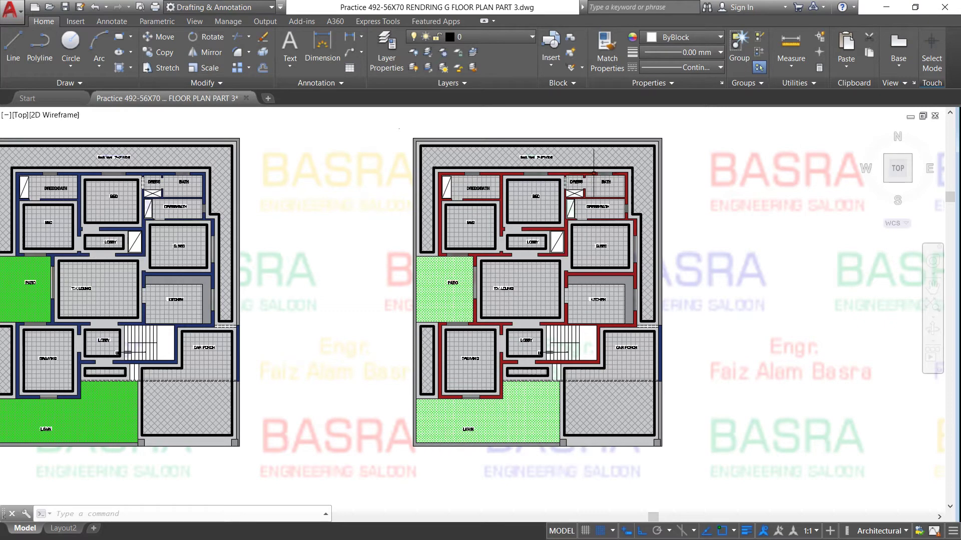
Pick the left plan's grey surrounding hatch as the Match Properties source
click(607, 54)
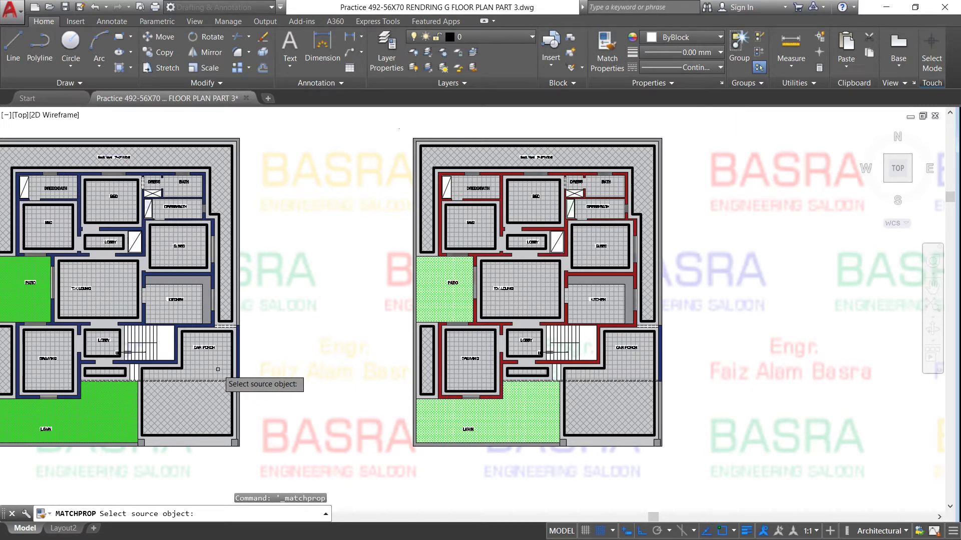
click(218, 370)
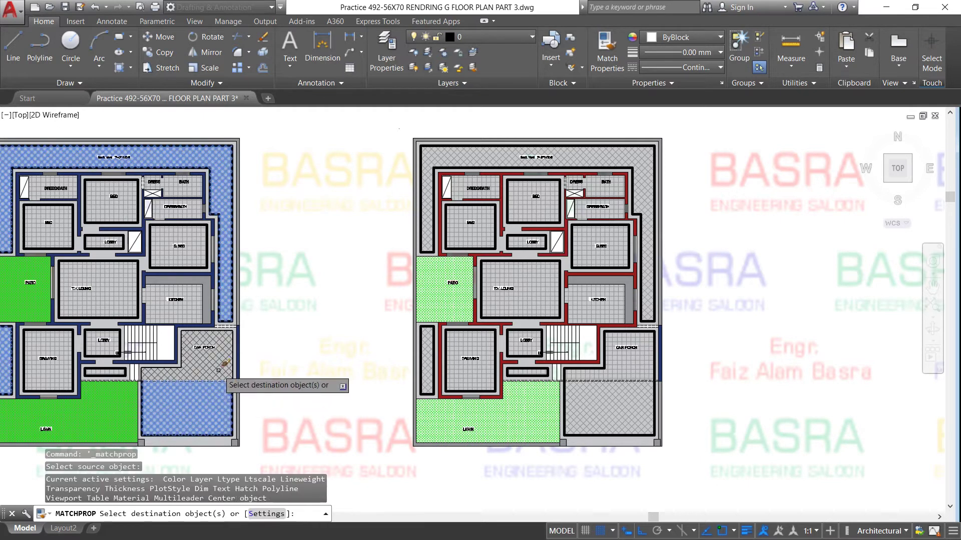
right_click(281, 371)
click(298, 380)
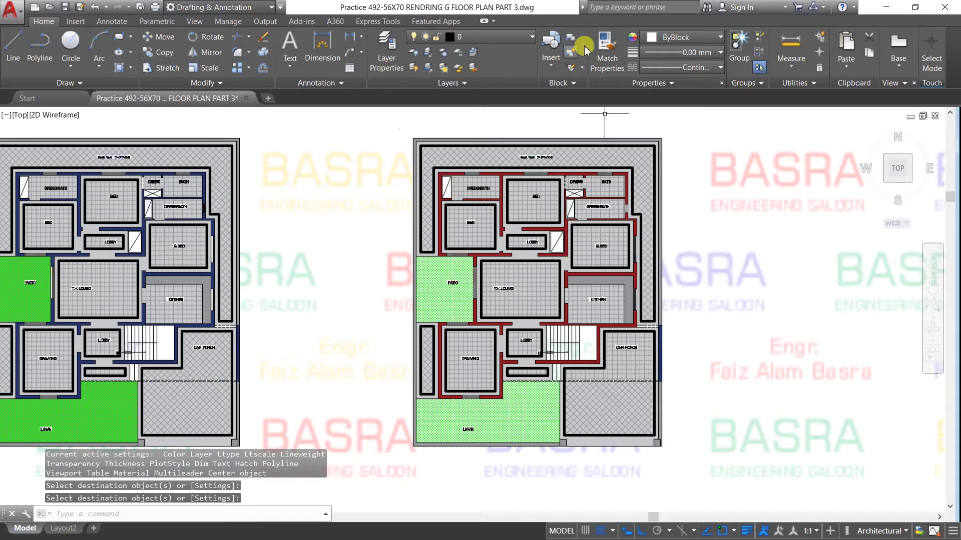
Apply the grey crosshatch to the right plan's border and car porch hatch
click(607, 57)
click(626, 408)
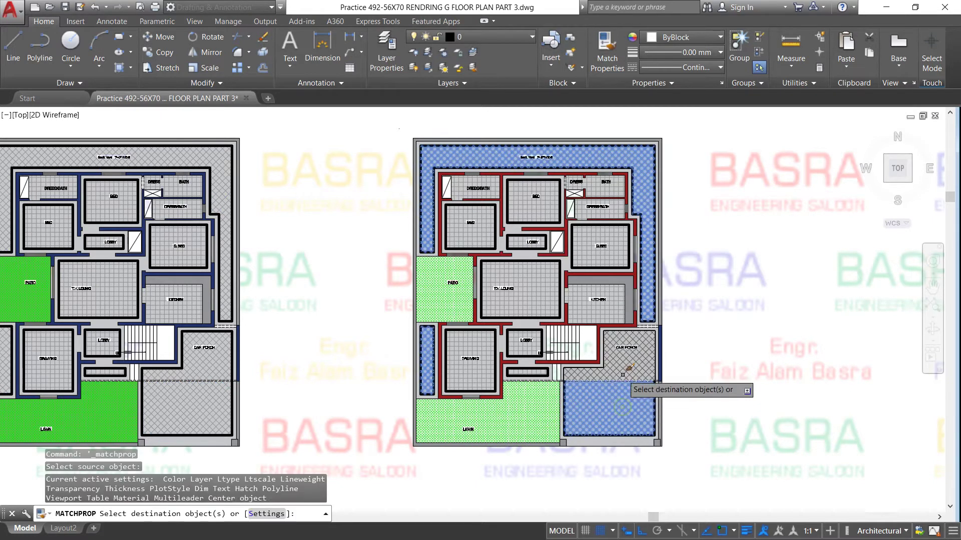
right_click(737, 356)
click(755, 362)
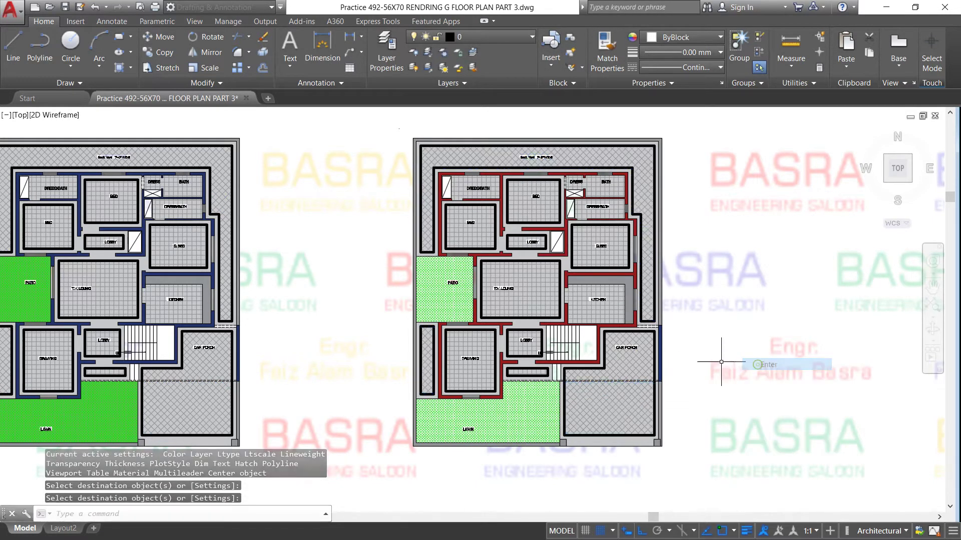
scroll(531, 358, up, 2)
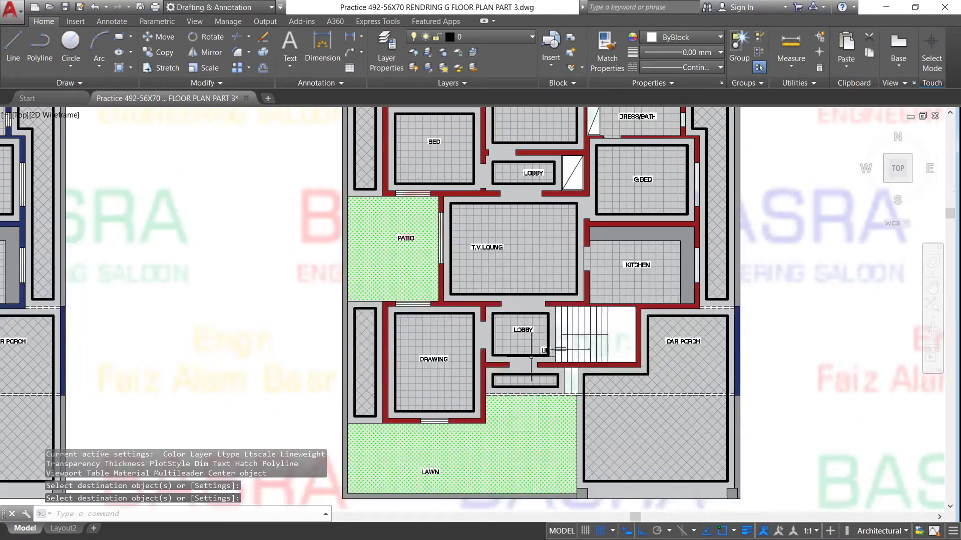
scroll(519, 349, down, 2)
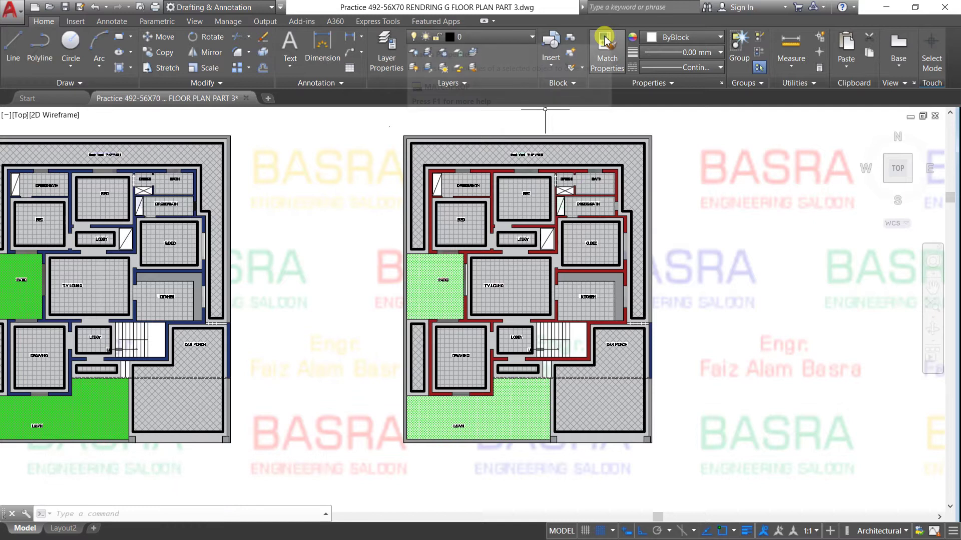
scroll(456, 186, up, 2)
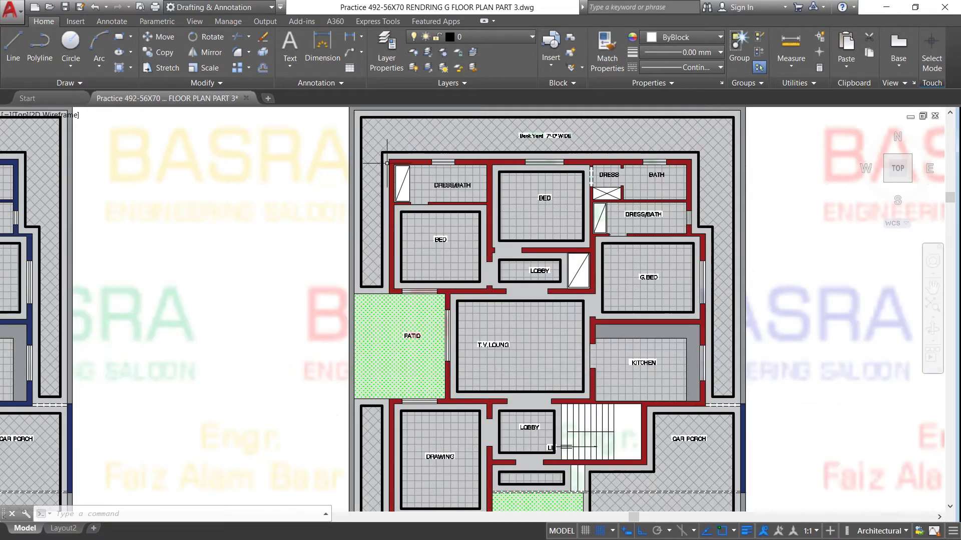
scroll(433, 238, down, 2)
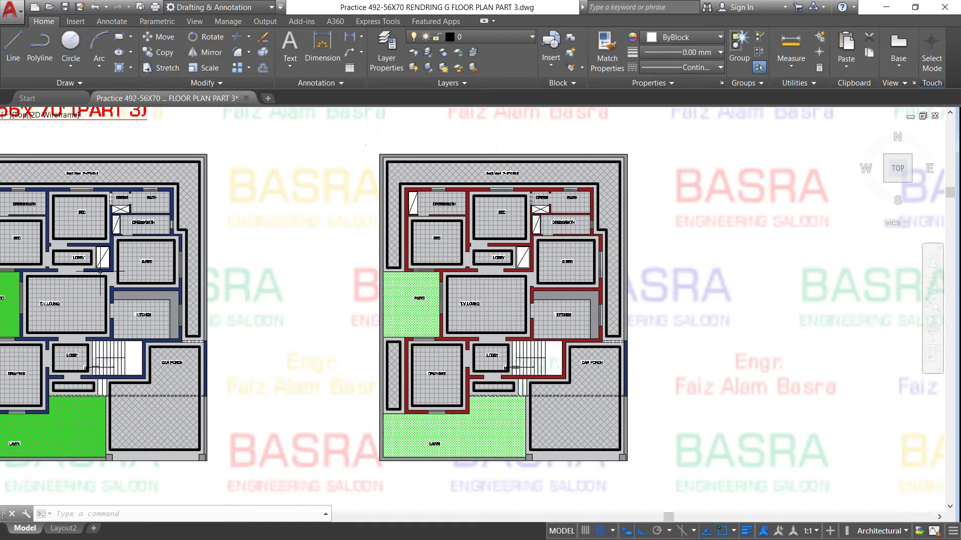
scroll(627, 438, up, 2)
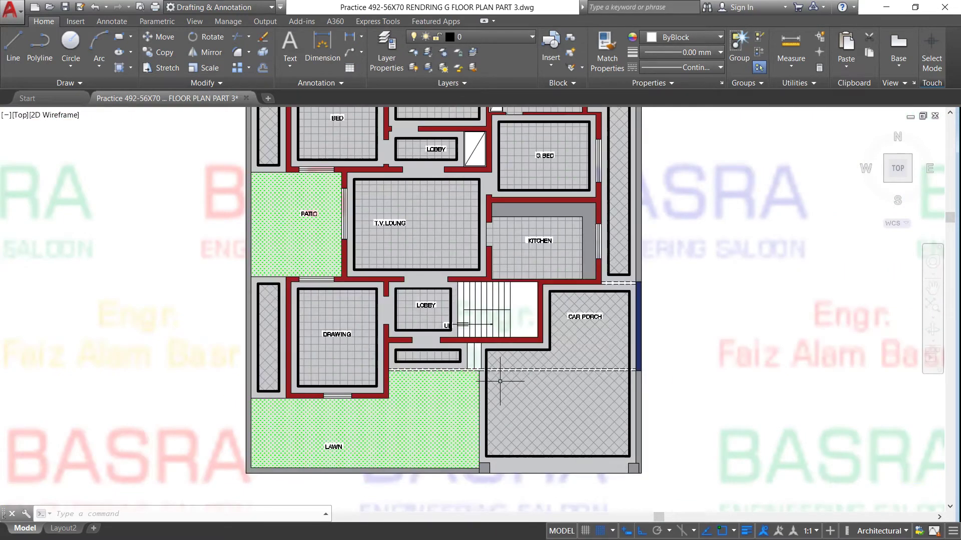
scroll(458, 333, down, 2)
scroll(441, 340, down, 2)
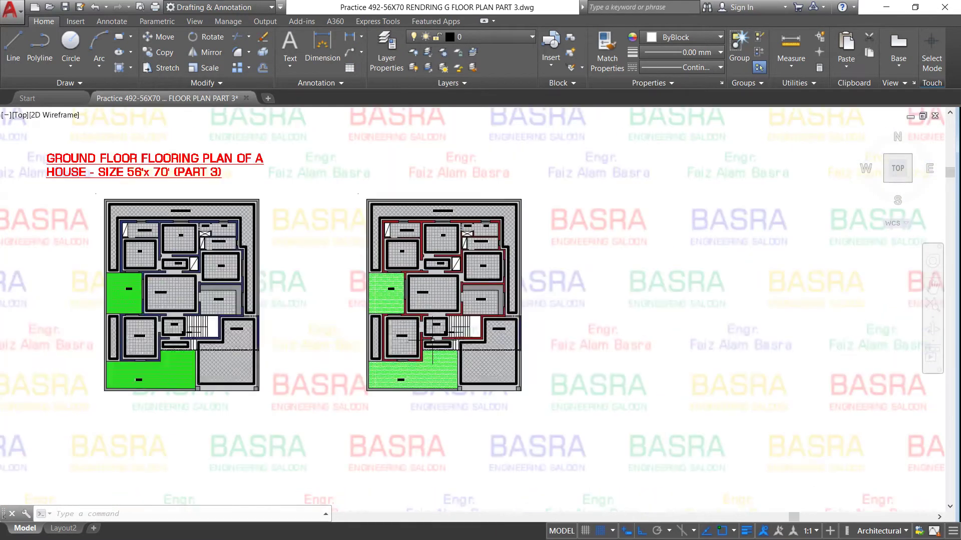
scroll(431, 340, up, 2)
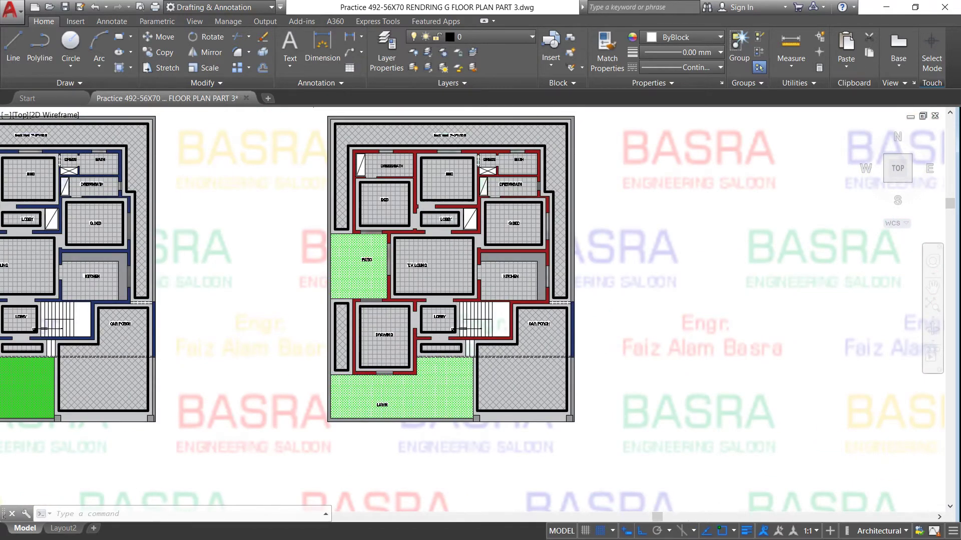
scroll(452, 278, up, 2)
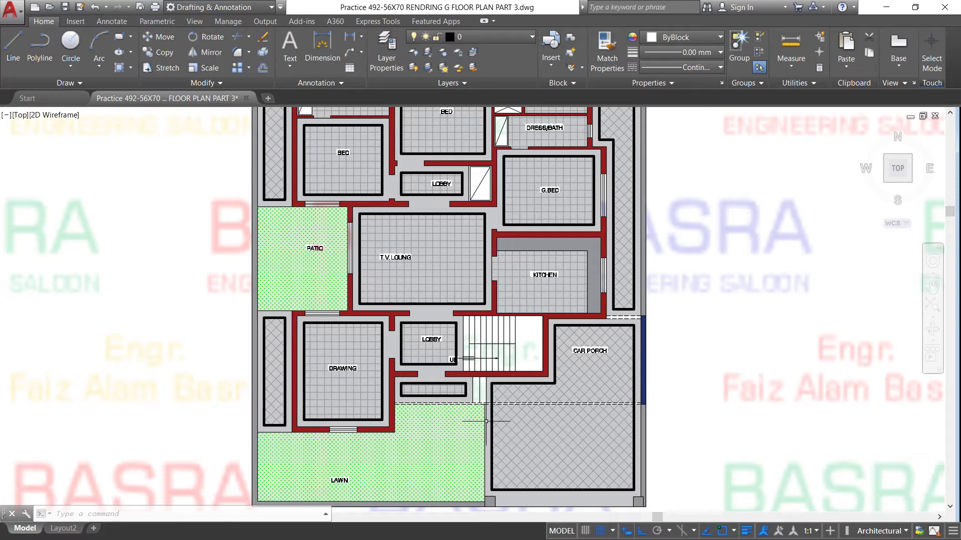
scroll(405, 311, down, 3)
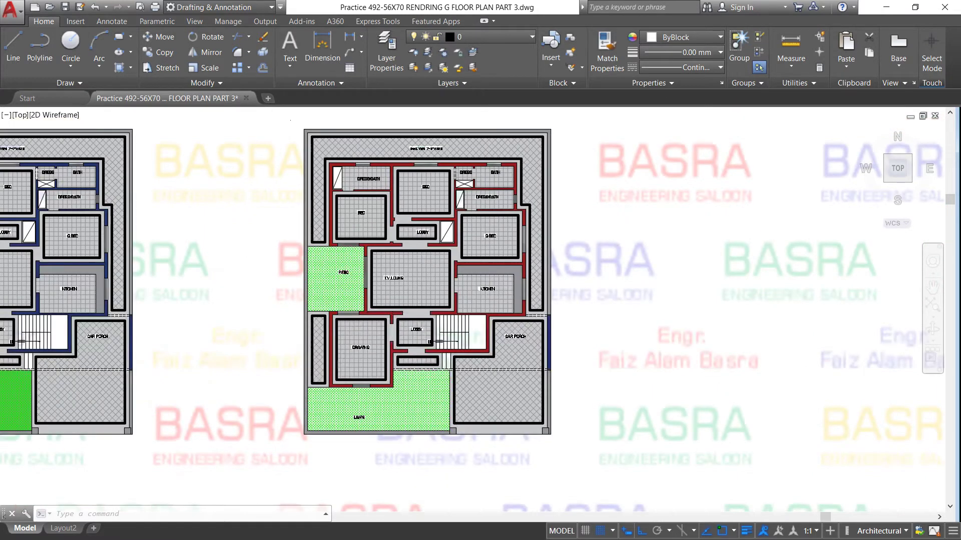
scroll(395, 313, down, 3)
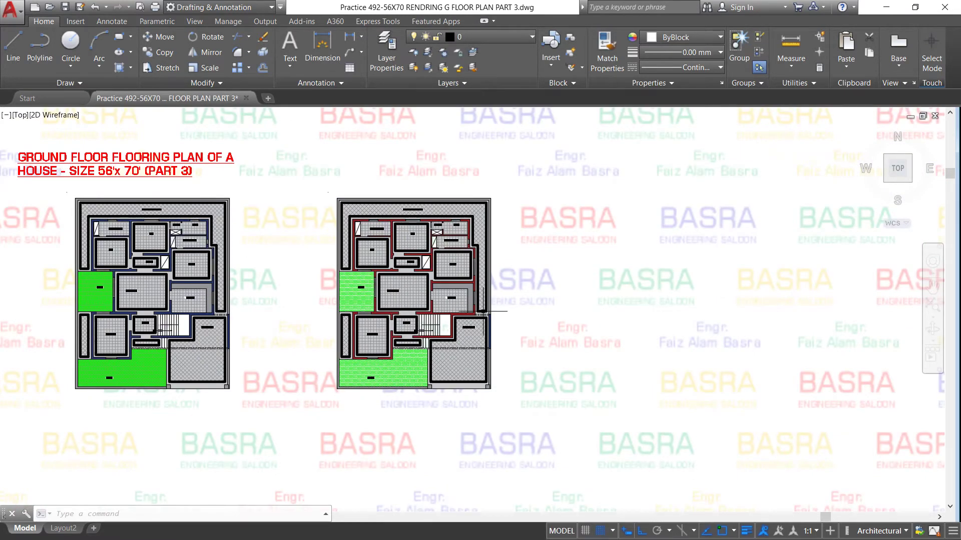
scroll(483, 312, up, 2)
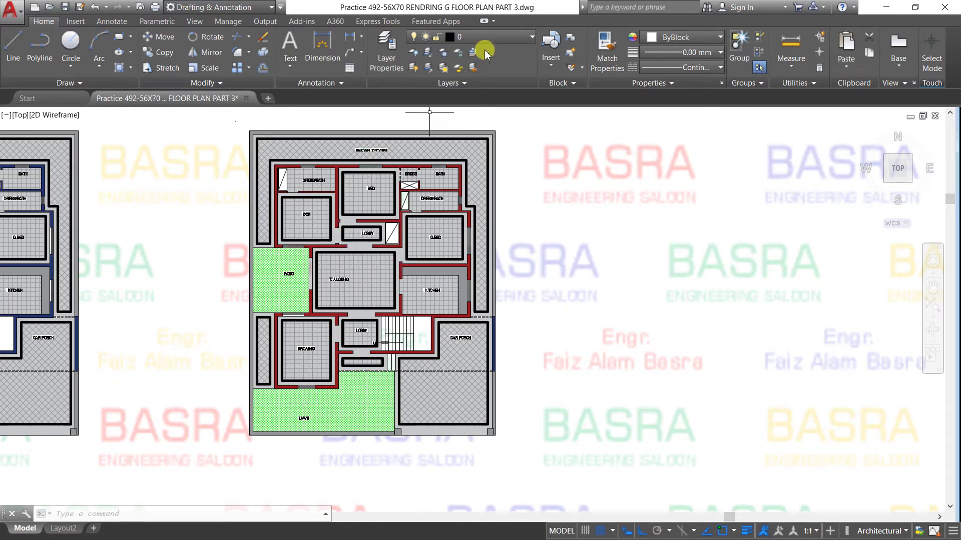
Turn on layer 4 to reveal the coloured plan copy, then zoom in to inspect it
click(516, 39)
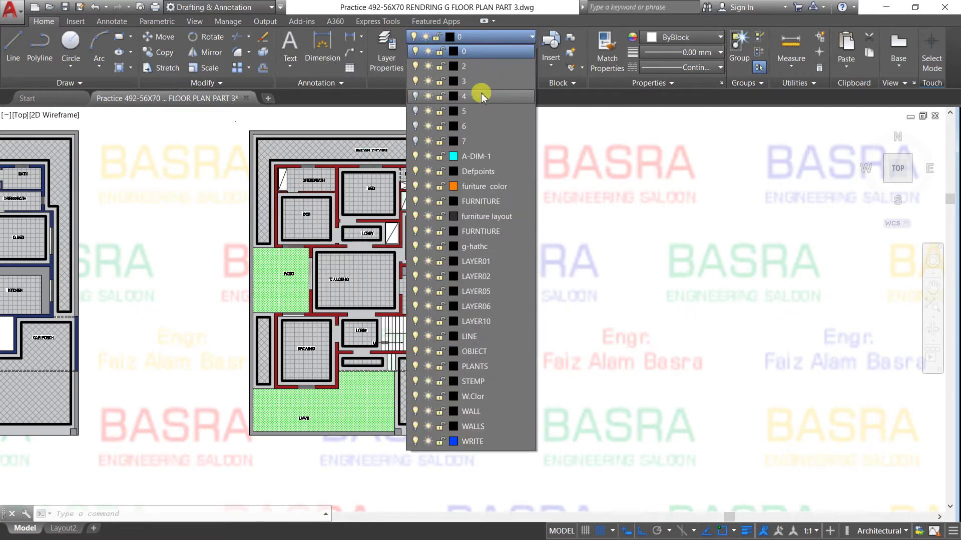
click(415, 96)
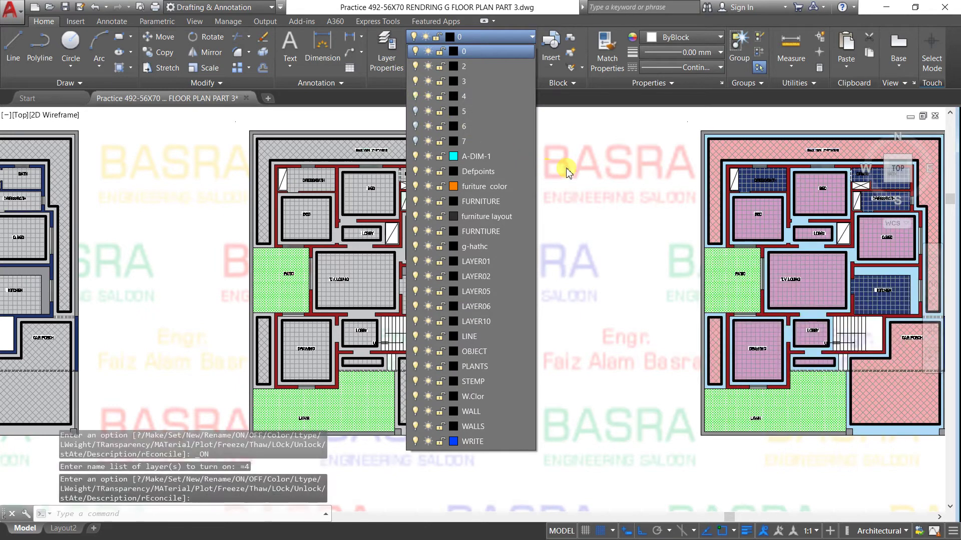
click(567, 170)
scroll(333, 203, down, 1)
scroll(332, 204, down, 1)
scroll(508, 218, up, 1)
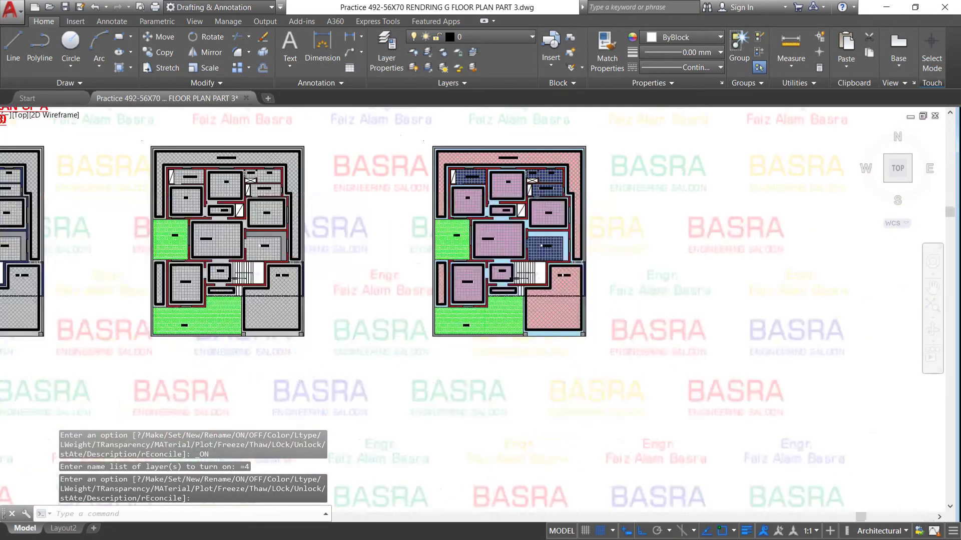
scroll(508, 218, up, 1)
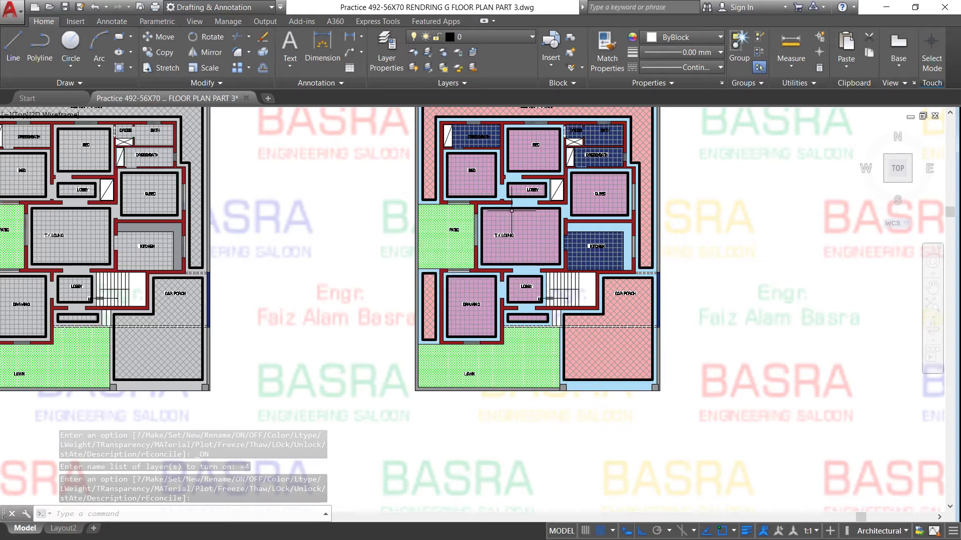
scroll(494, 162, up, 2)
scroll(495, 163, up, 3)
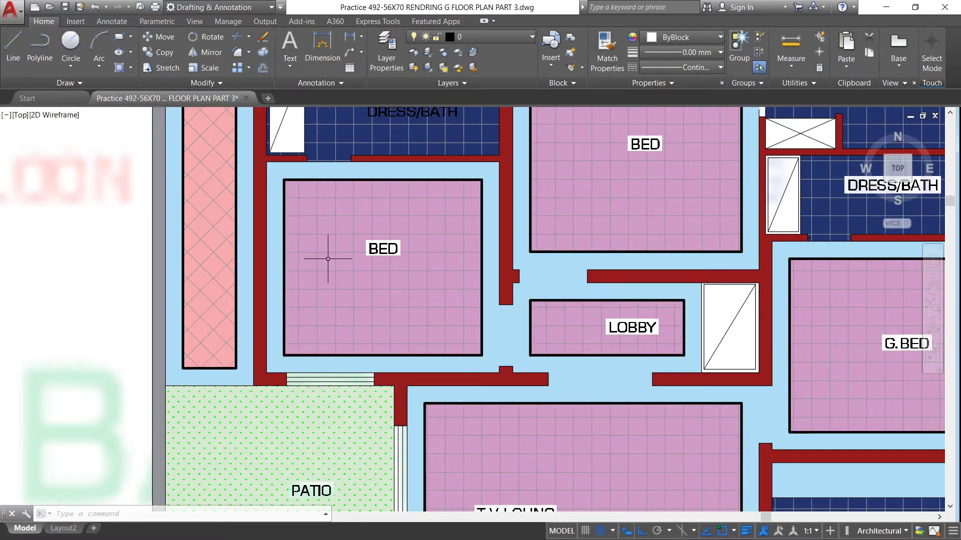
scroll(350, 280, down, 2)
scroll(349, 259, down, 2)
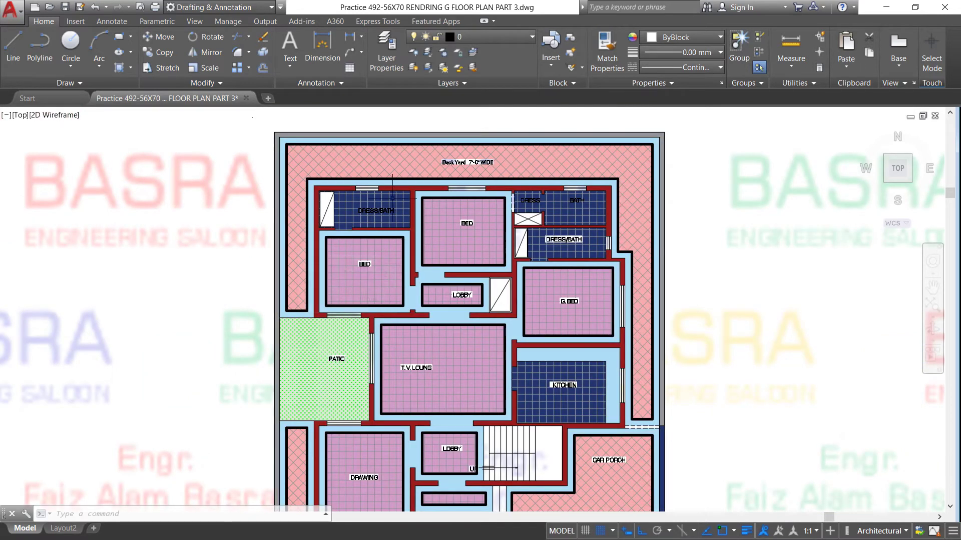
scroll(410, 328, up, 2)
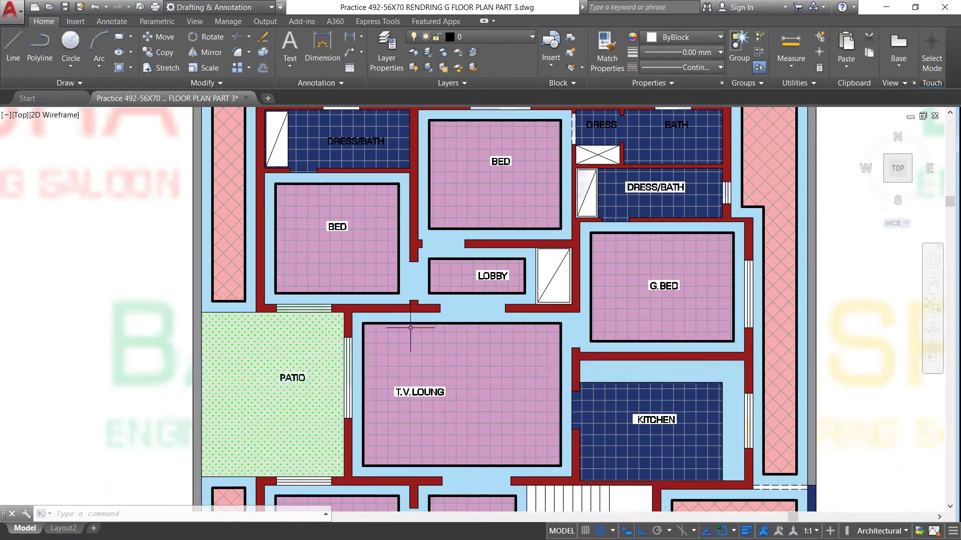
click(414, 276)
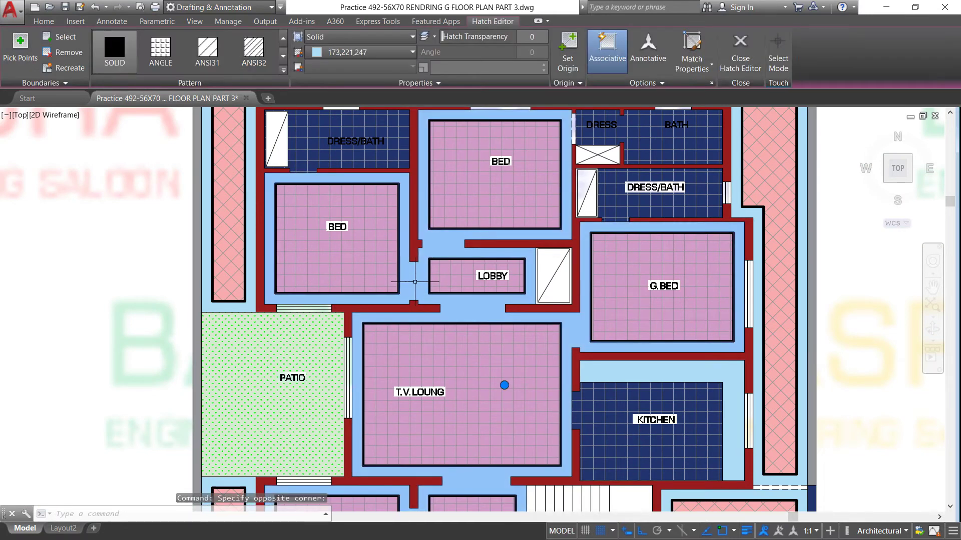
key(Escape)
scroll(442, 294, down, 2)
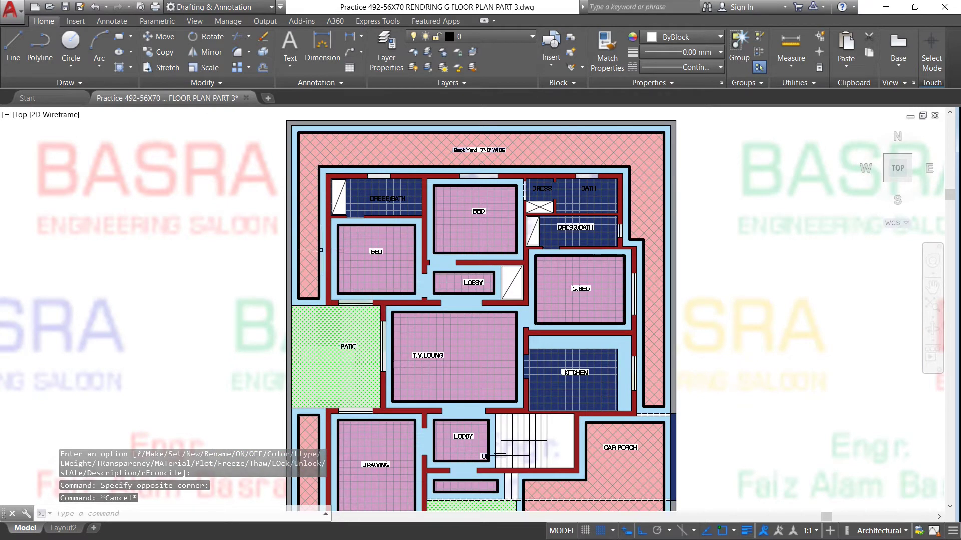
scroll(406, 360, up, 2)
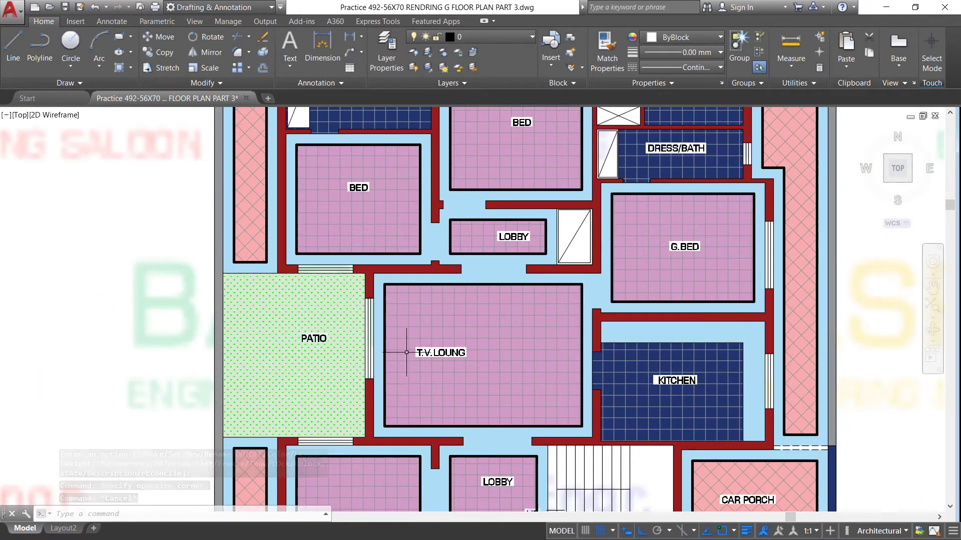
scroll(382, 220, up, 2)
click(381, 221)
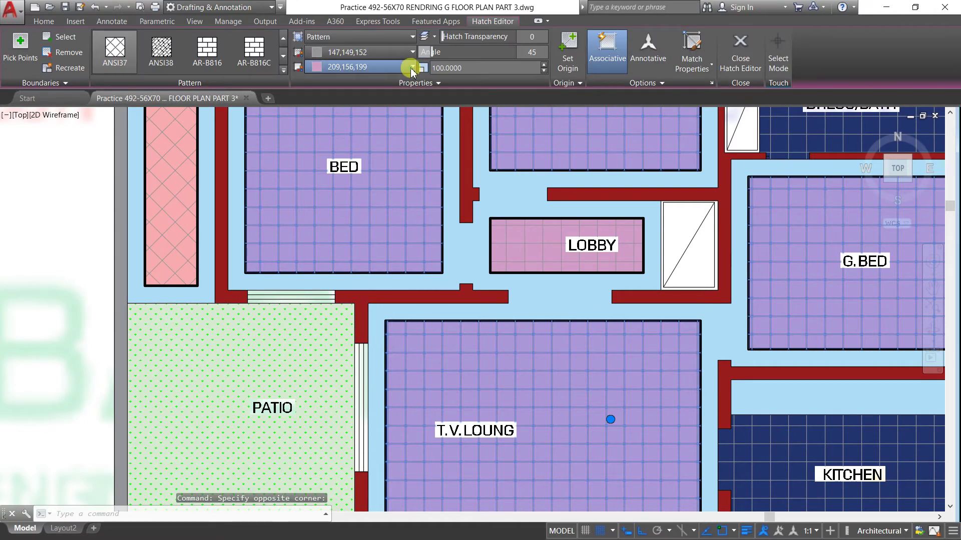
click(408, 67)
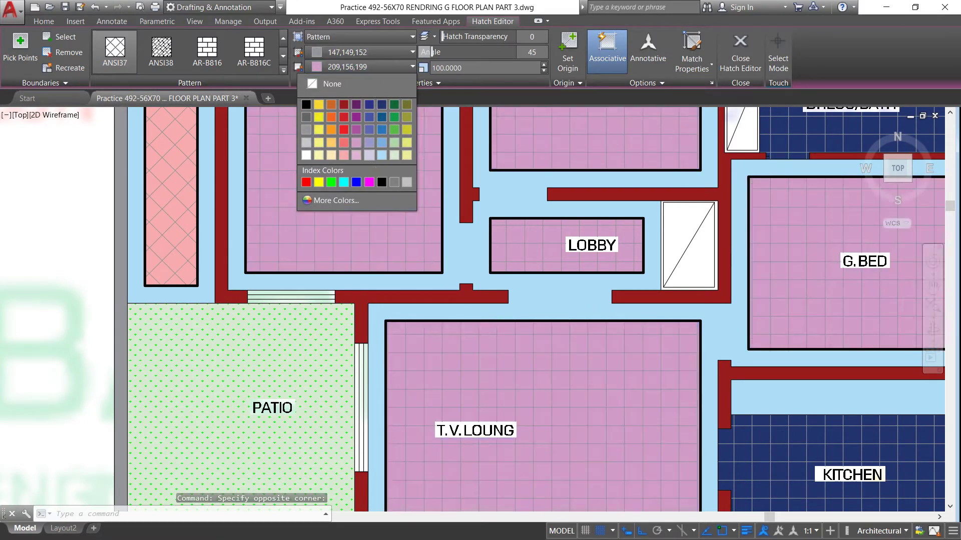
key(Escape)
key(Escape)
scroll(350, 186, down, 4)
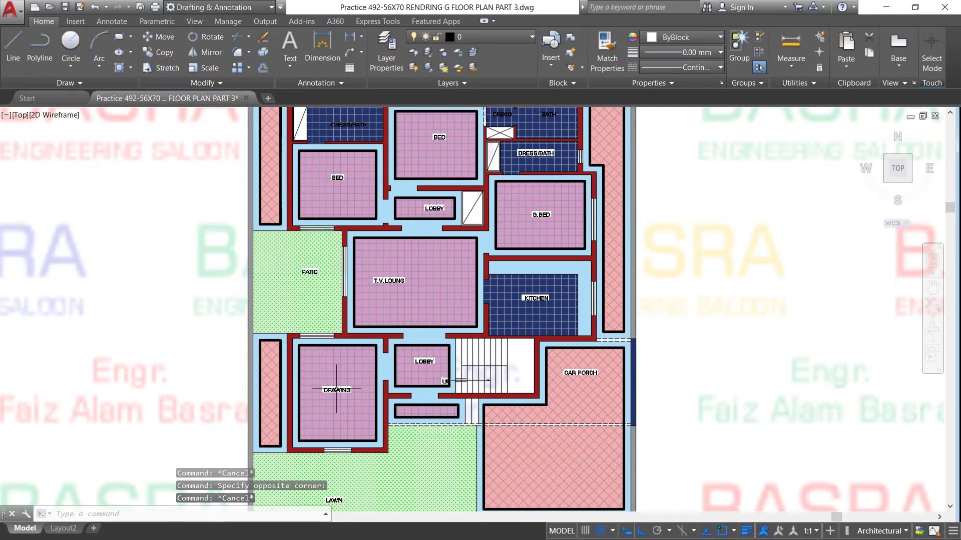
scroll(263, 379, up, 4)
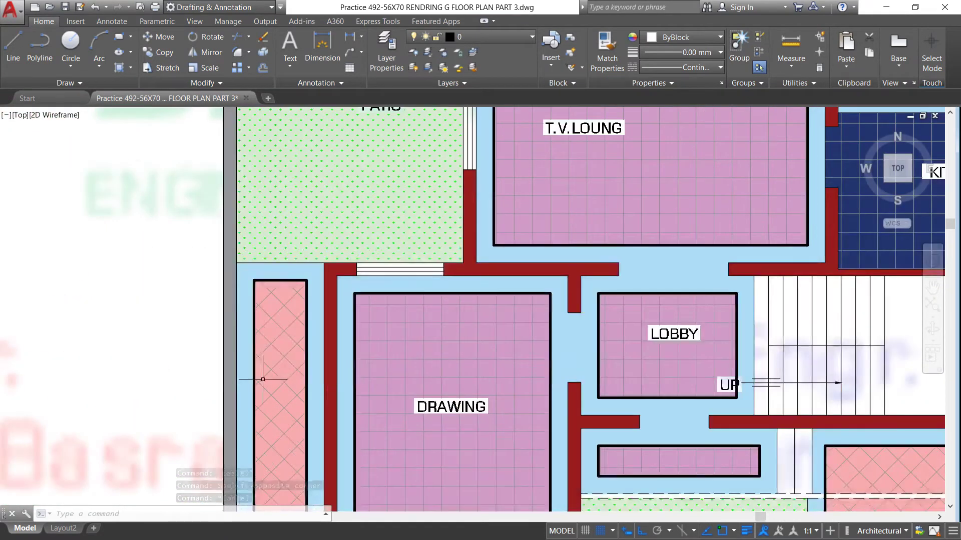
scroll(274, 318, down, 4)
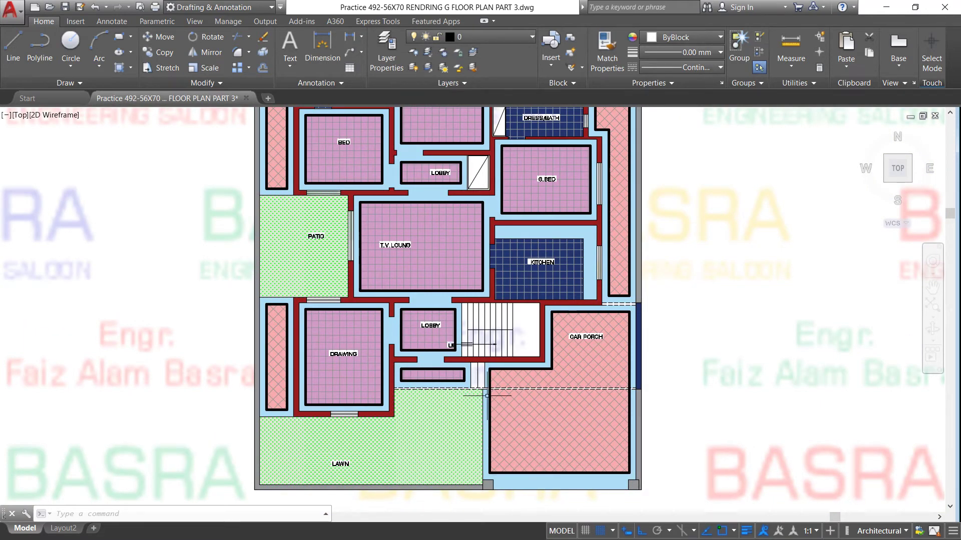
scroll(508, 443, up, 2)
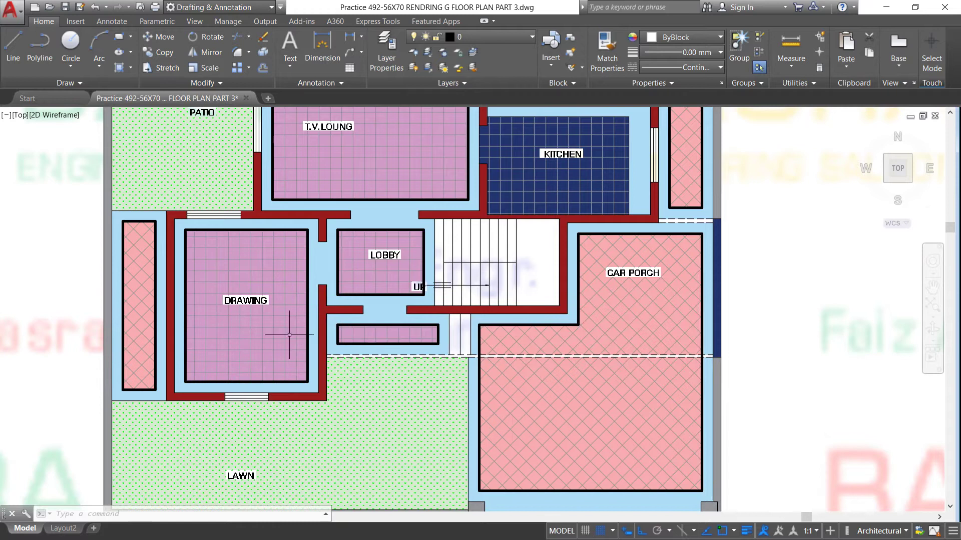
click(570, 380)
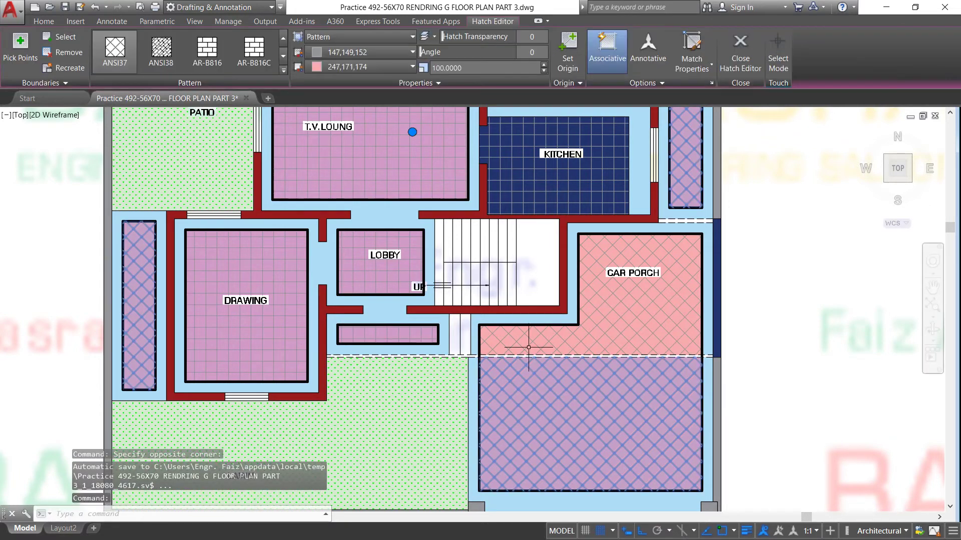
key(Escape)
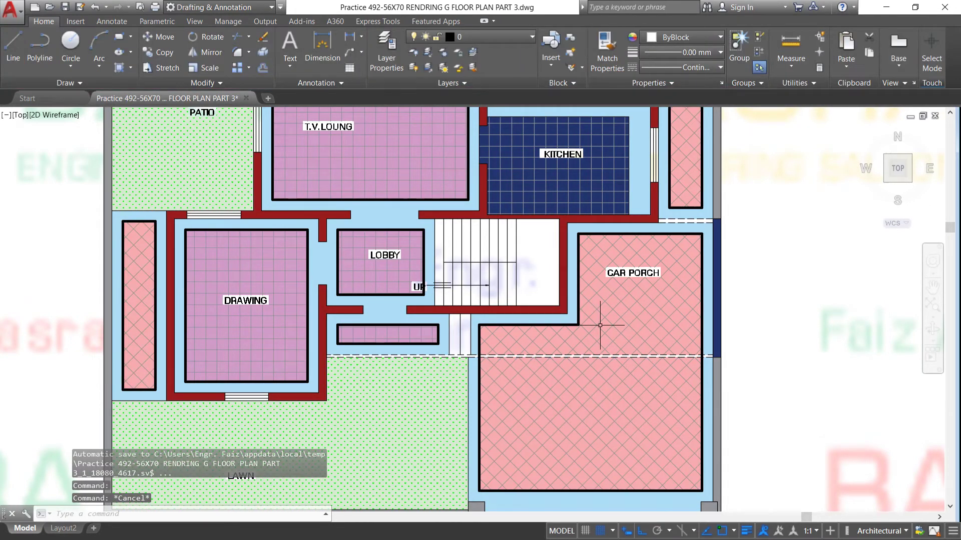
Zoom over the car porch and kitchen, then select the navy kitchen tile hatch
scroll(603, 345, down, 2)
scroll(606, 361, up, 4)
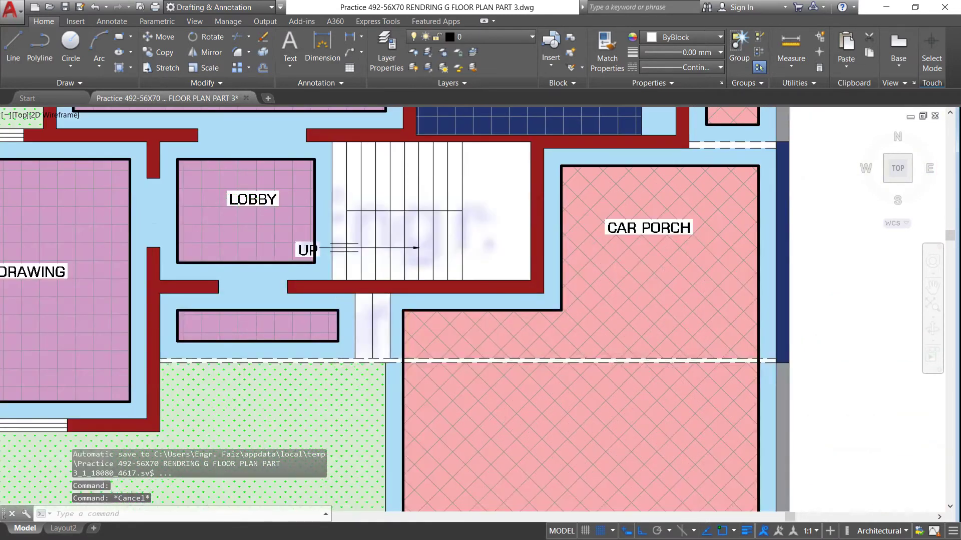
scroll(607, 375, up, 2)
scroll(525, 272, down, 2)
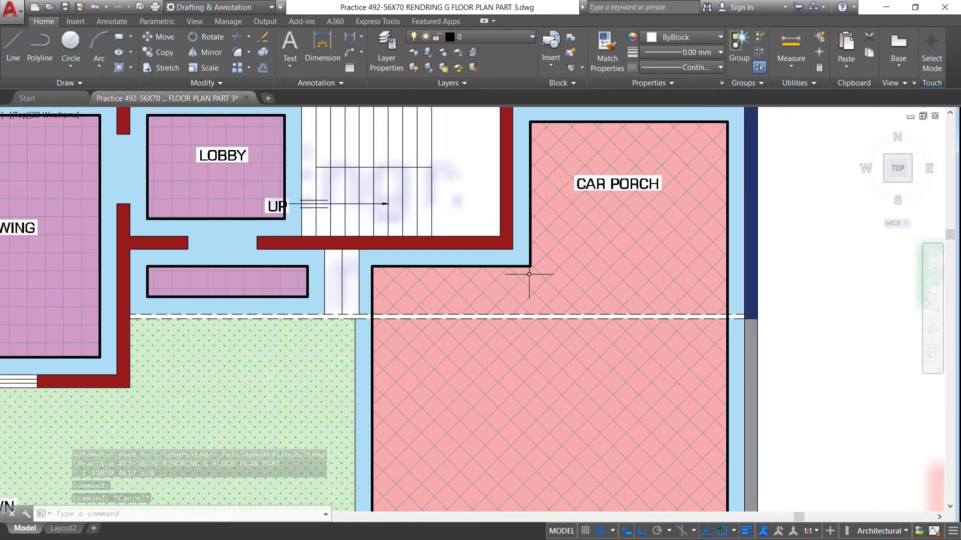
scroll(529, 274, down, 2)
scroll(529, 274, down, 2)
scroll(528, 275, up, 2)
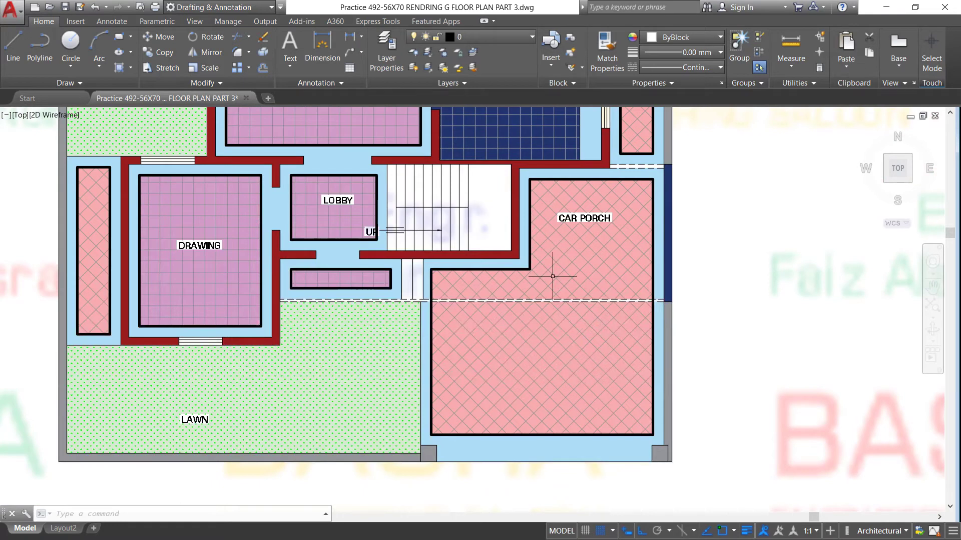
scroll(568, 335, up, 2)
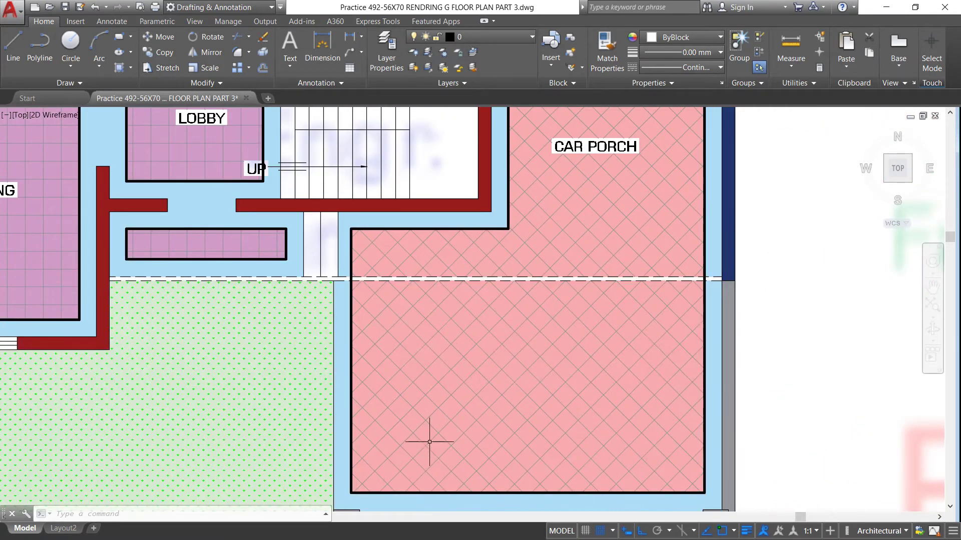
scroll(605, 476, up, 5)
scroll(575, 408, down, 2)
scroll(553, 336, up, 2)
scroll(554, 336, down, 3)
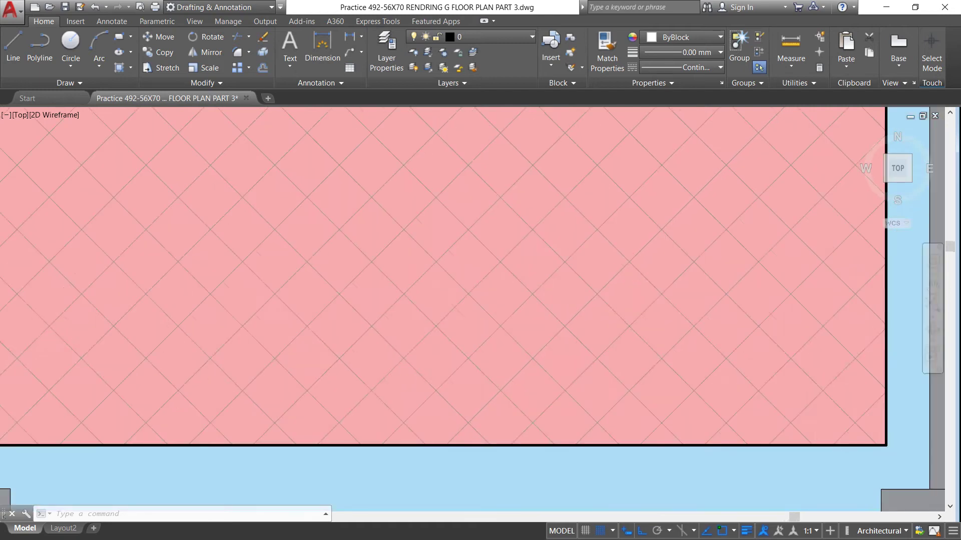
scroll(475, 206, down, 5)
scroll(475, 207, down, 4)
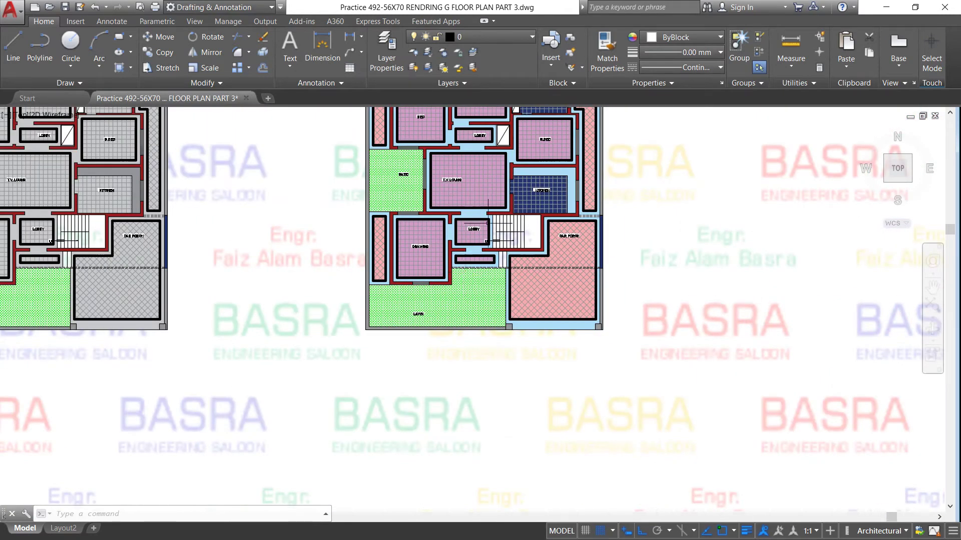
scroll(500, 224, up, 2)
scroll(530, 227, up, 2)
scroll(537, 229, up, 2)
scroll(540, 230, up, 2)
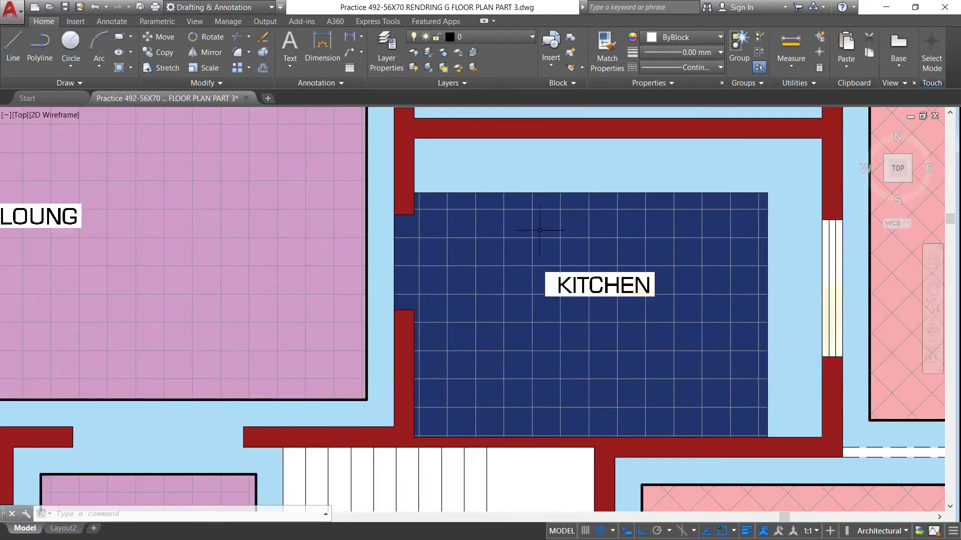
scroll(539, 230, down, 5)
scroll(500, 290, up, 6)
scroll(486, 307, up, 2)
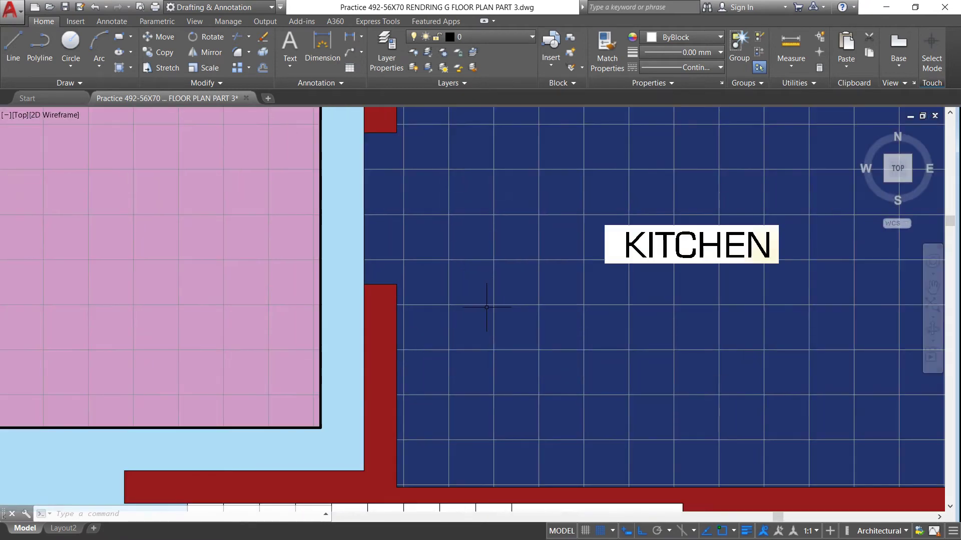
scroll(458, 309, down, 4)
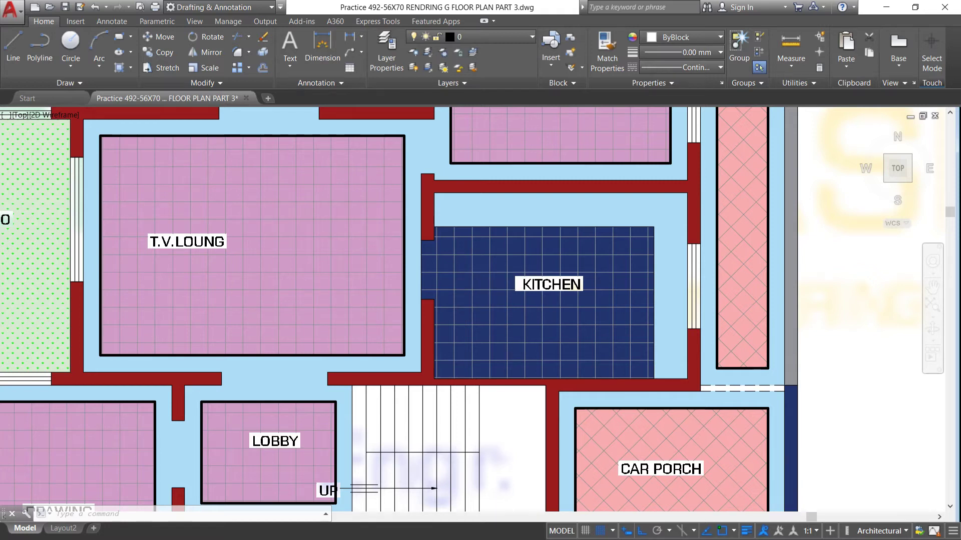
scroll(513, 353, down, 4)
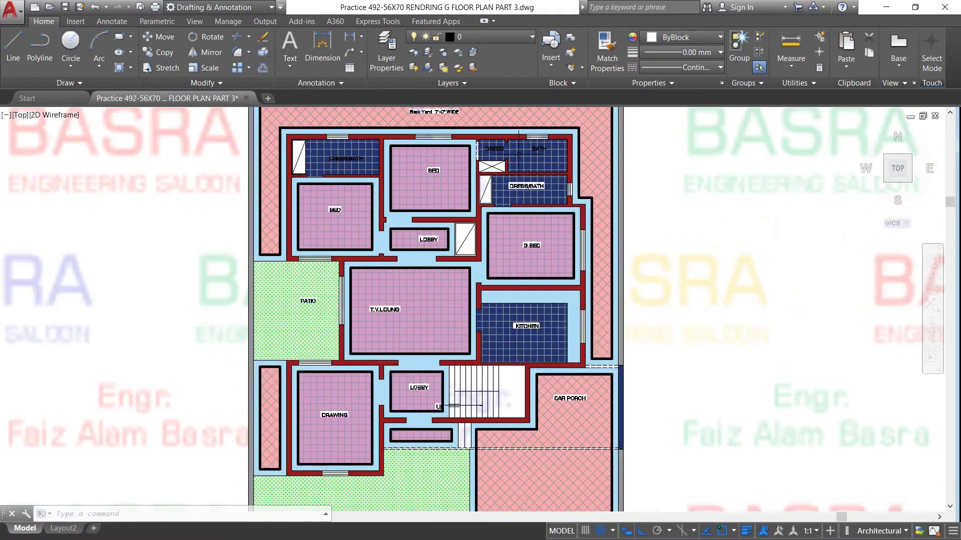
click(501, 315)
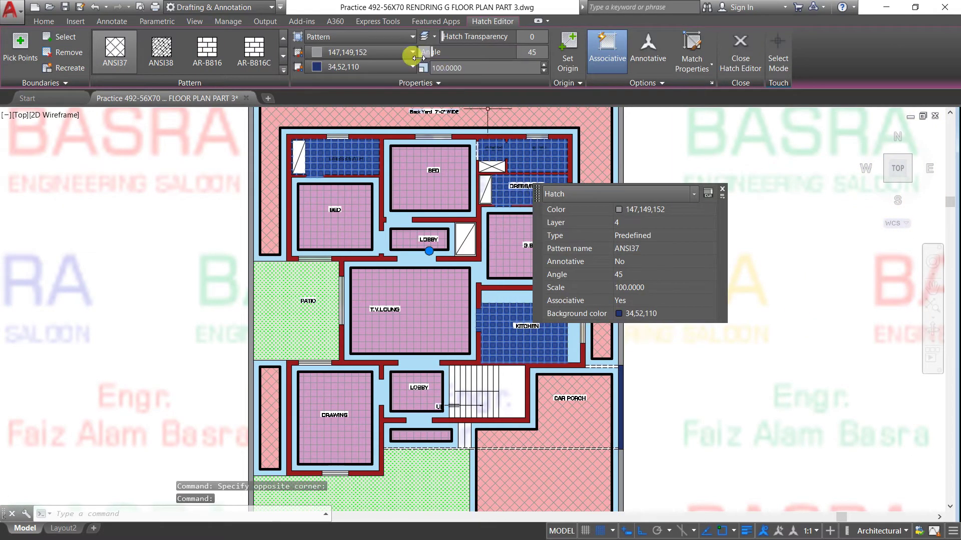
Check the kitchen hatch's background colour list, then exit its properties leaving navy unchanged
click(412, 67)
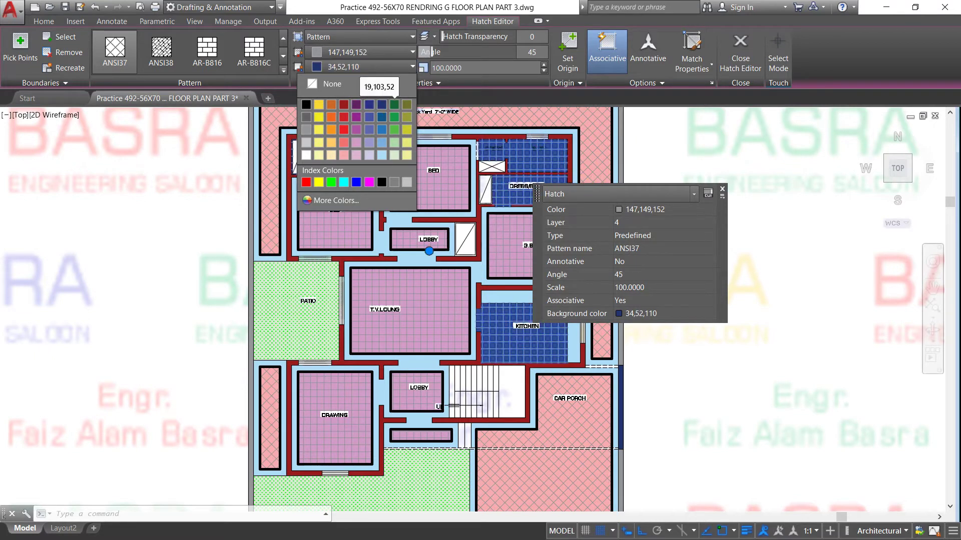
key(Escape)
click(723, 191)
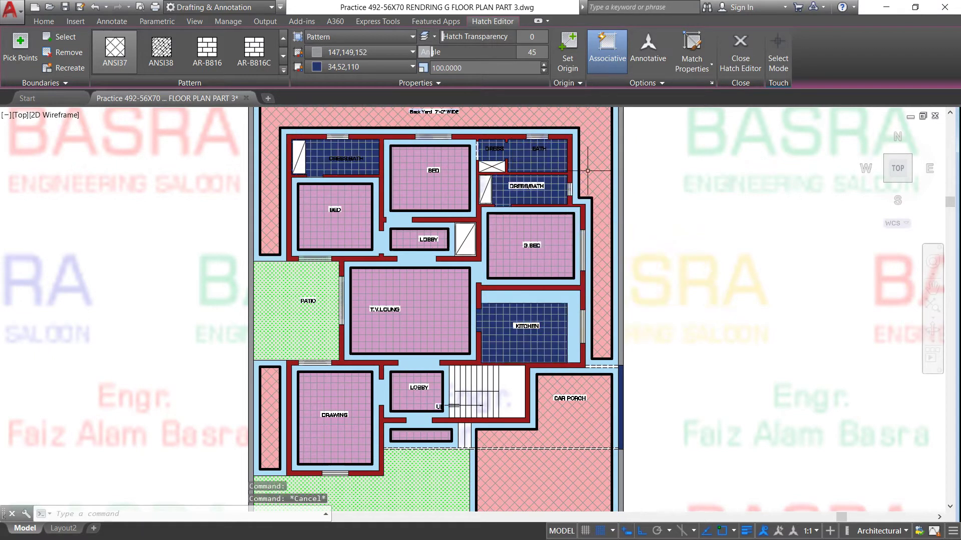
key(Escape)
Zoom out to view the coloured plan copy beside the grey-roomed, red-walled copy
scroll(311, 157, up, 2)
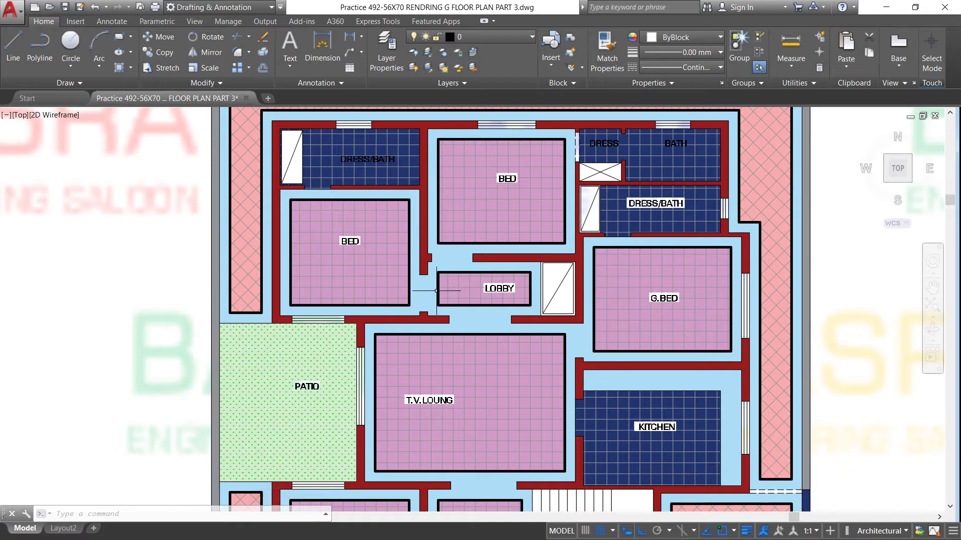
scroll(479, 326, up, 2)
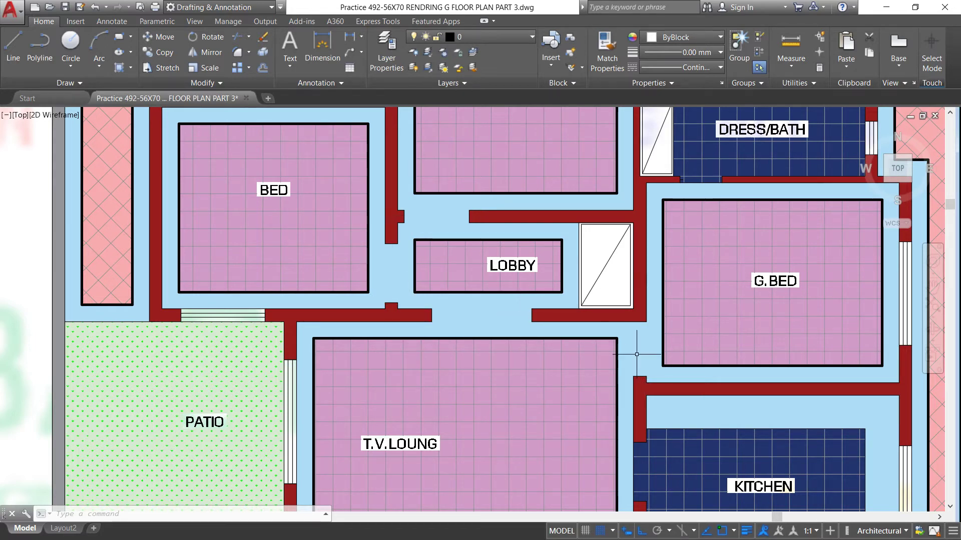
scroll(539, 260, down, 2)
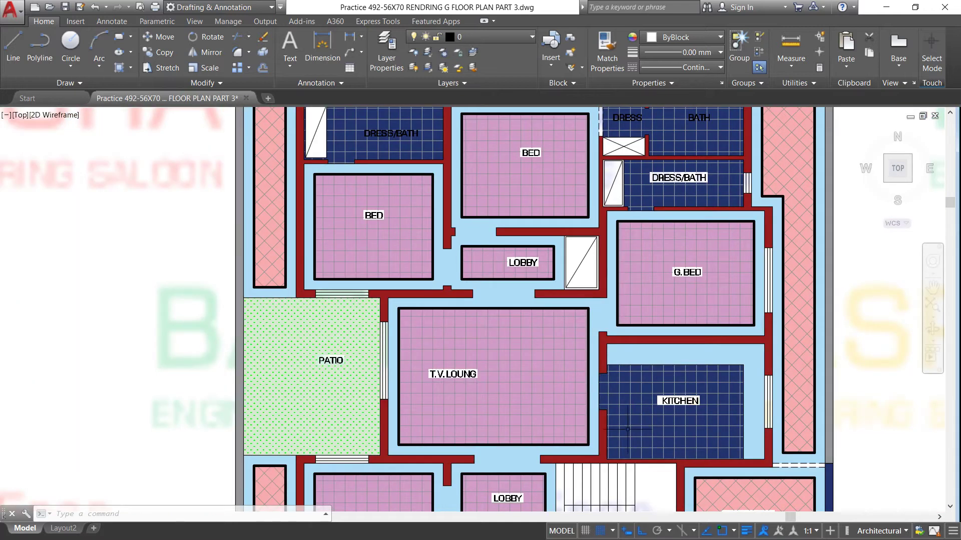
scroll(627, 428, up, 2)
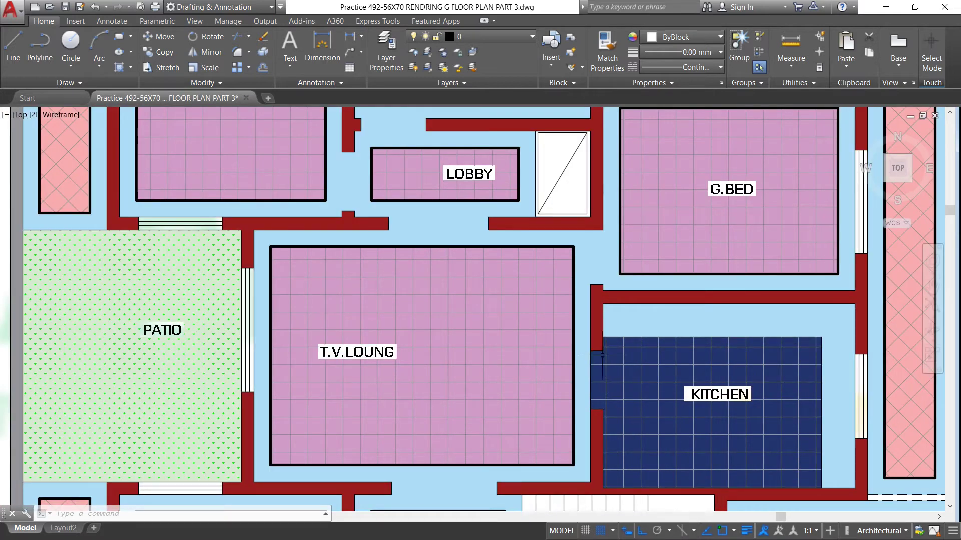
scroll(596, 397, up, 2)
scroll(591, 406, up, 1)
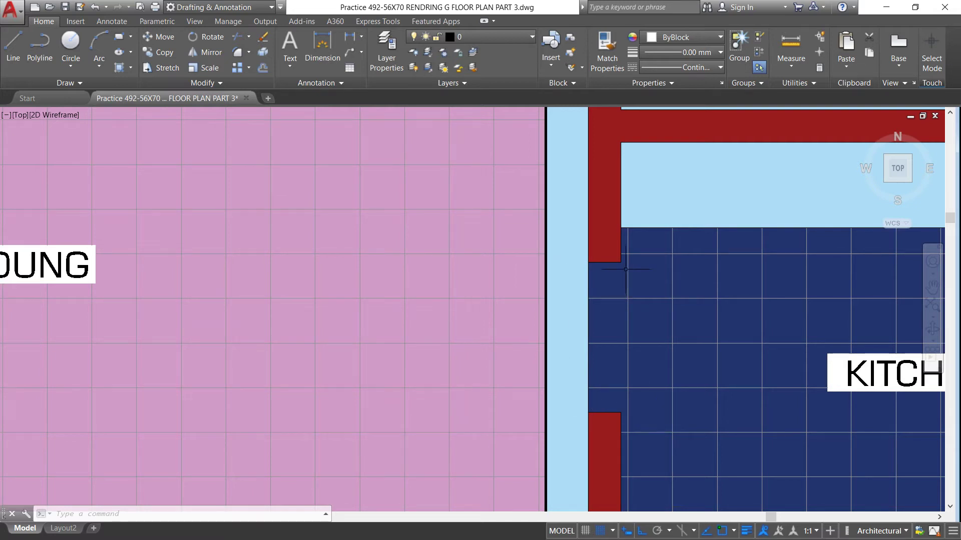
scroll(605, 370, down, 2)
scroll(613, 355, down, 2)
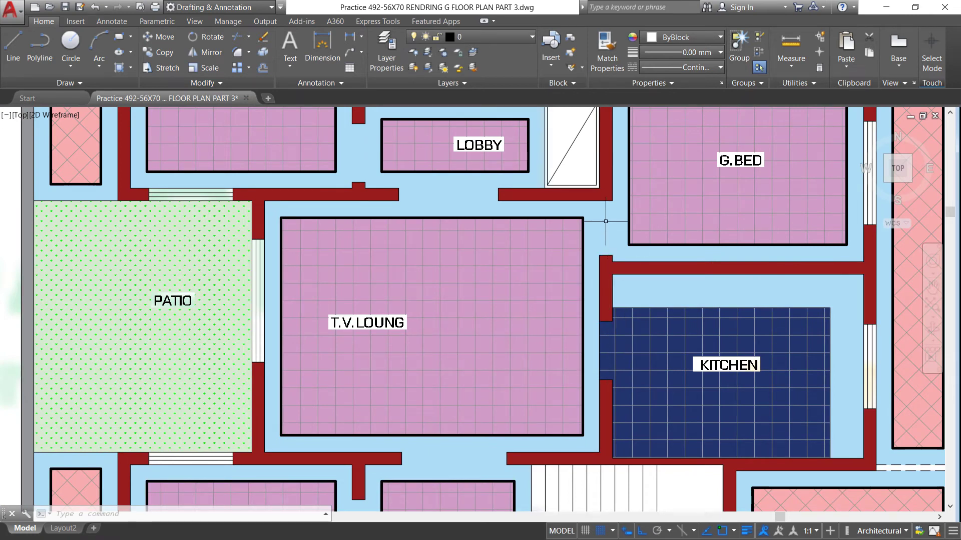
scroll(604, 219, up, 2)
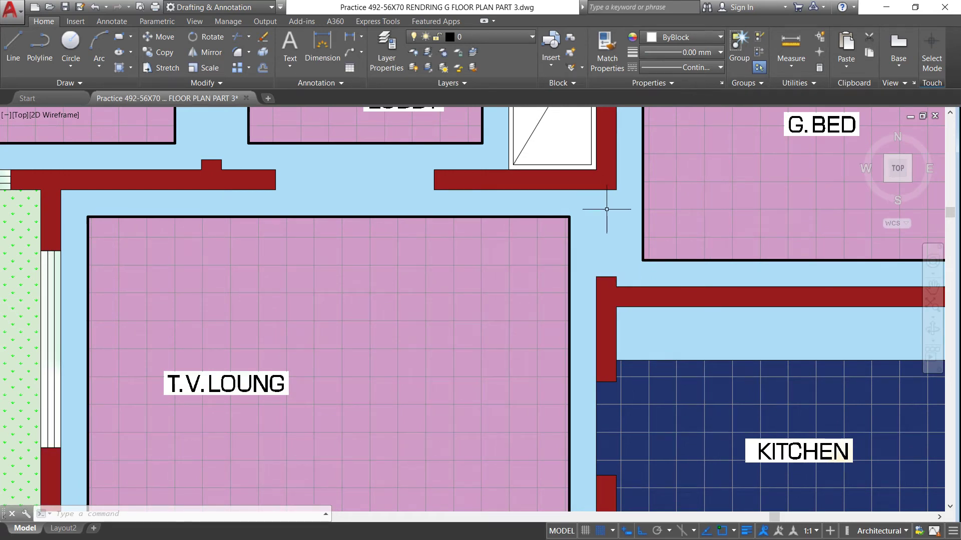
scroll(606, 224, down, 2)
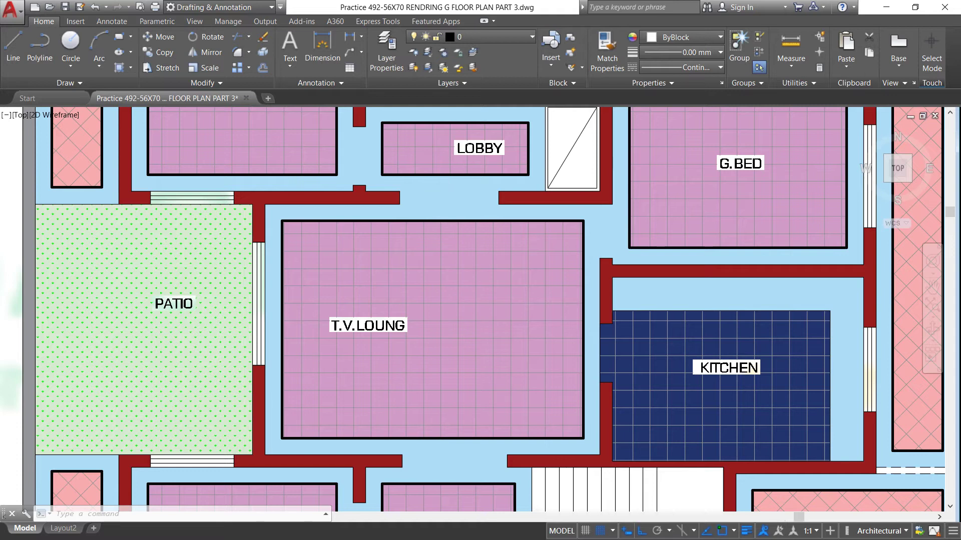
scroll(447, 199, down, 4)
scroll(448, 198, up, 2)
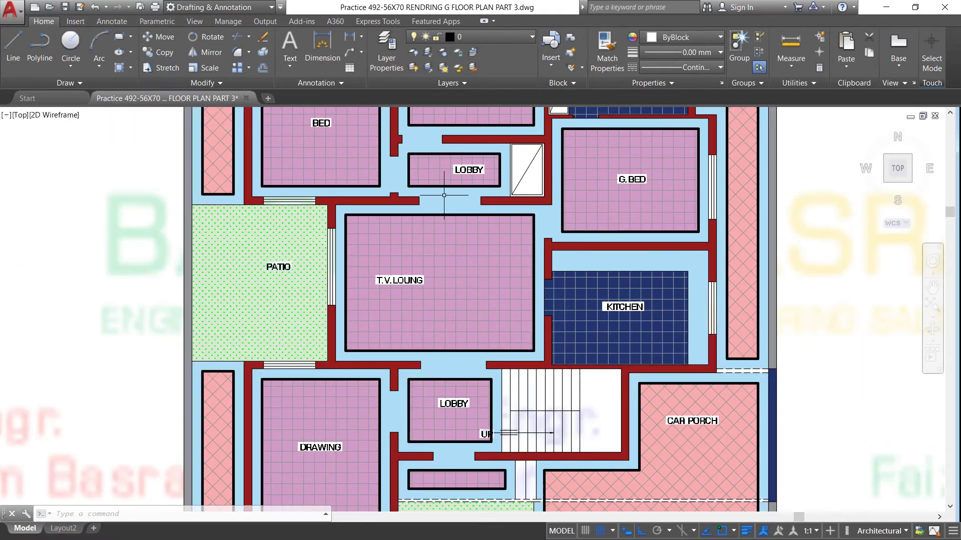
scroll(444, 195, up, 2)
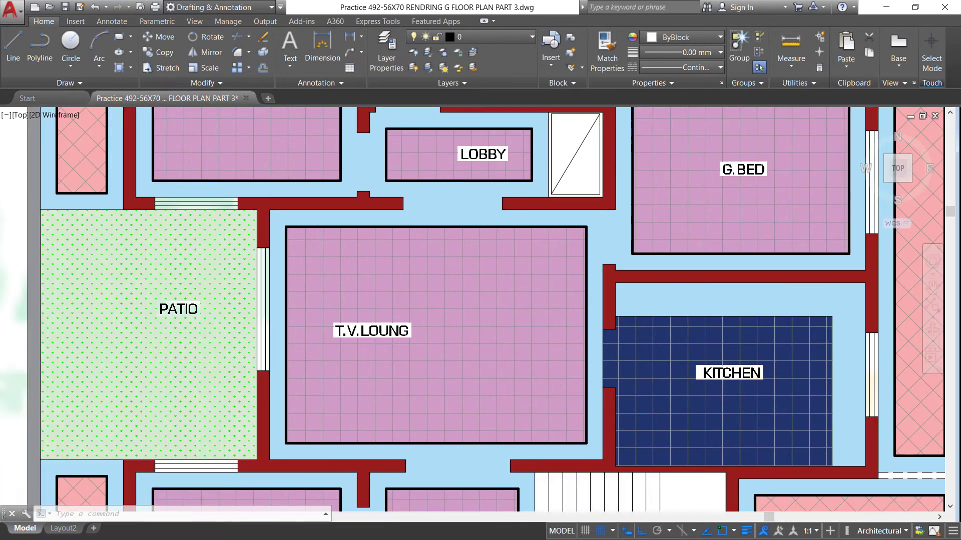
scroll(444, 195, up, 2)
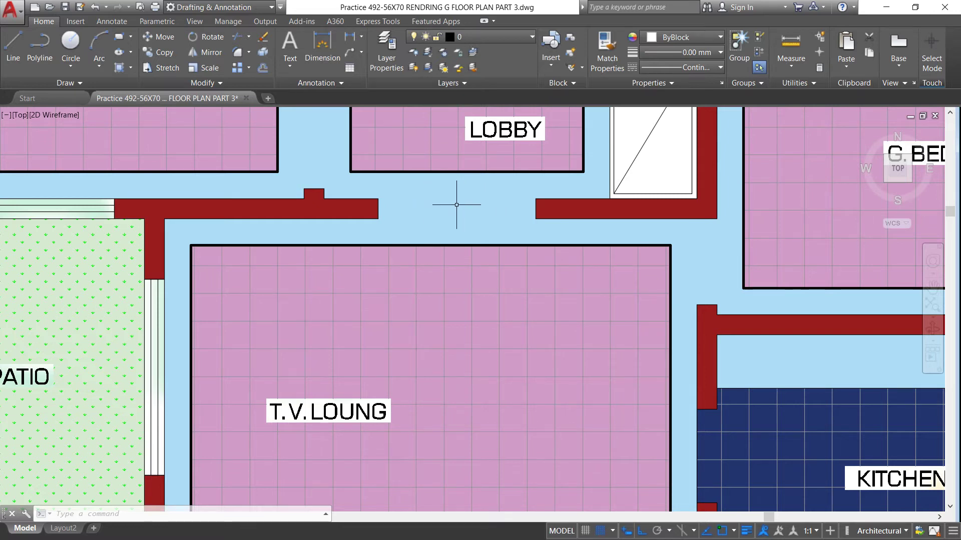
scroll(457, 205, down, 4)
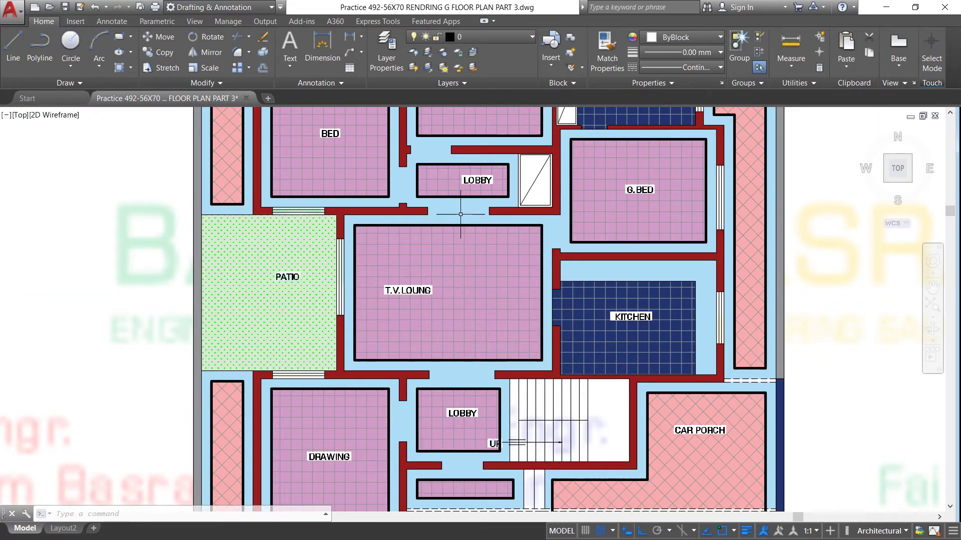
scroll(459, 213, up, 2)
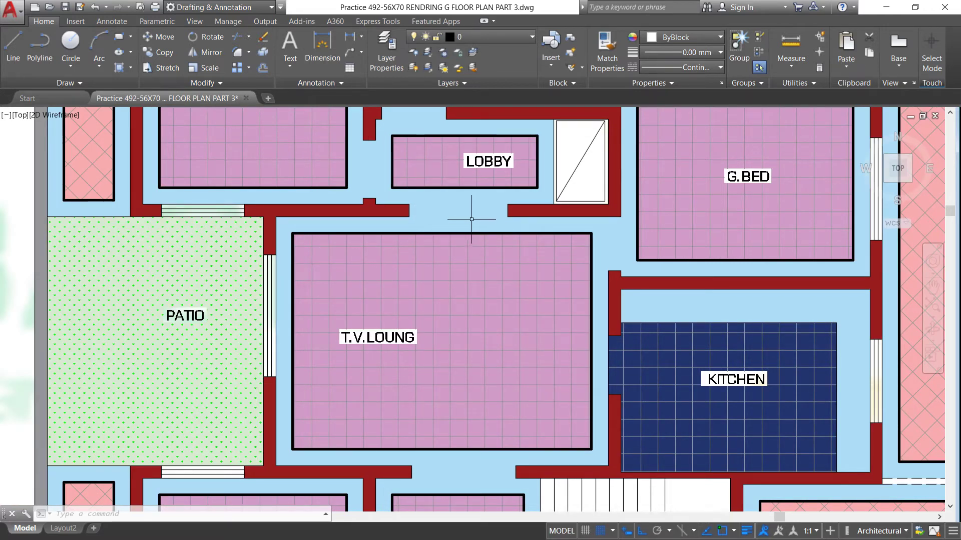
scroll(402, 254, down, 4)
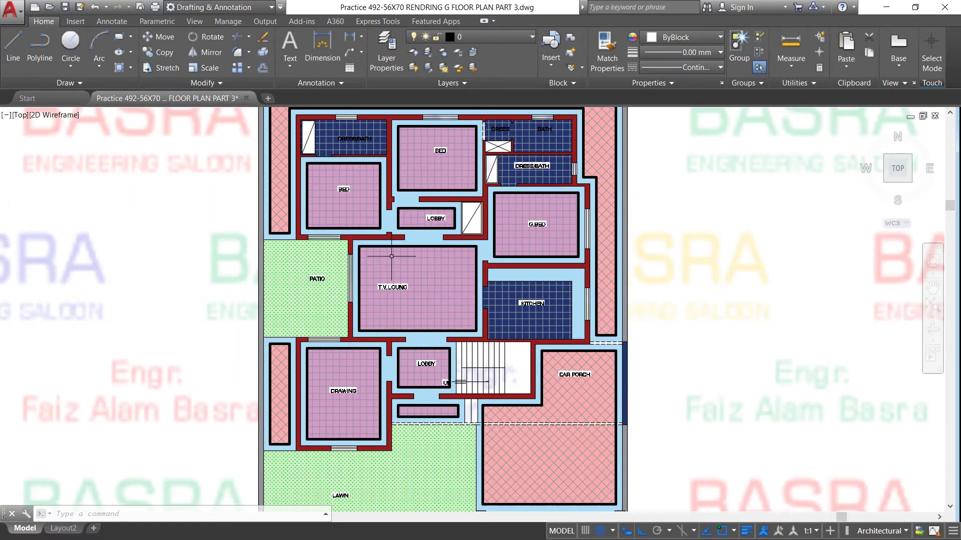
scroll(419, 233, down, 2)
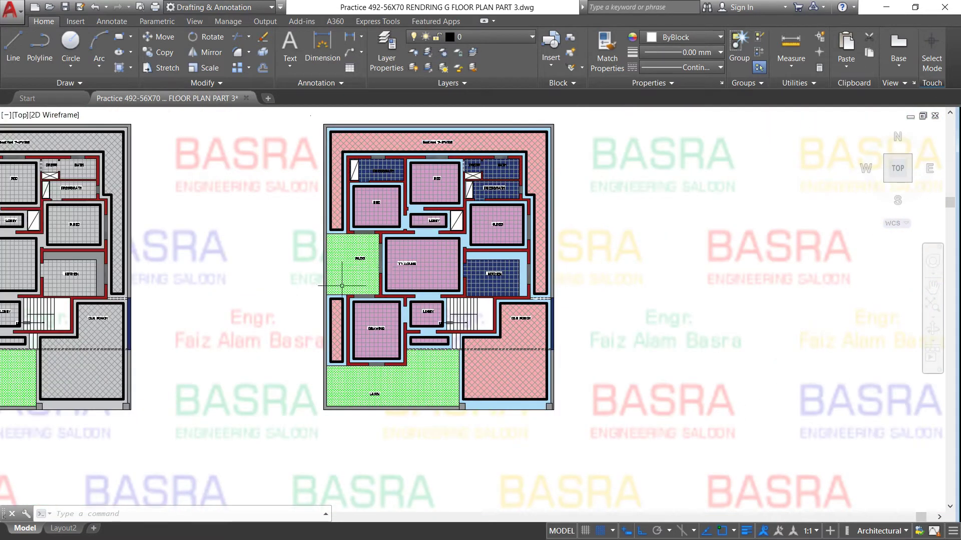
scroll(342, 286, up, 2)
Set the patio hatch's background colour to dark green 19,103,52
click(370, 210)
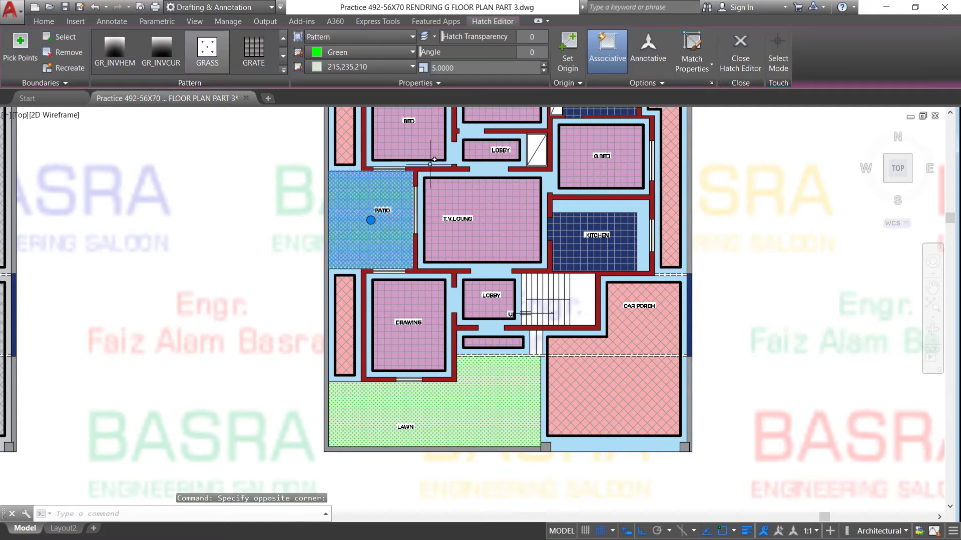
click(413, 66)
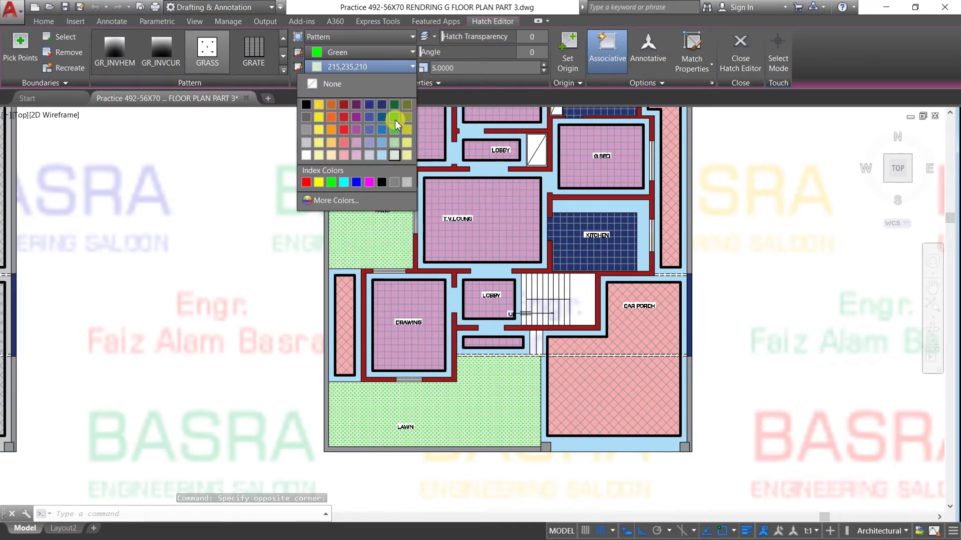
click(395, 105)
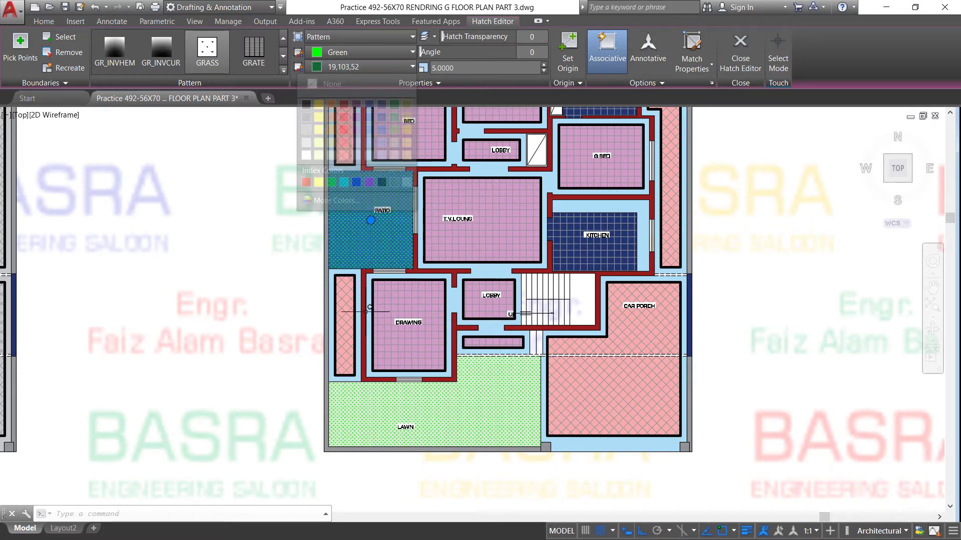
key(Escape)
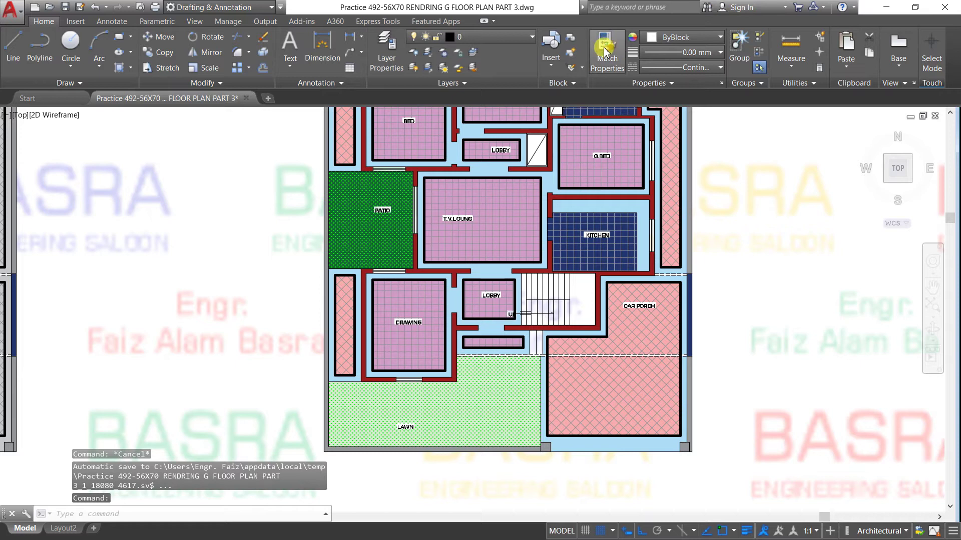
Match the lawn hatch to the dark-green patio hatch's properties
click(607, 50)
click(407, 262)
click(437, 405)
right_click(436, 406)
click(460, 415)
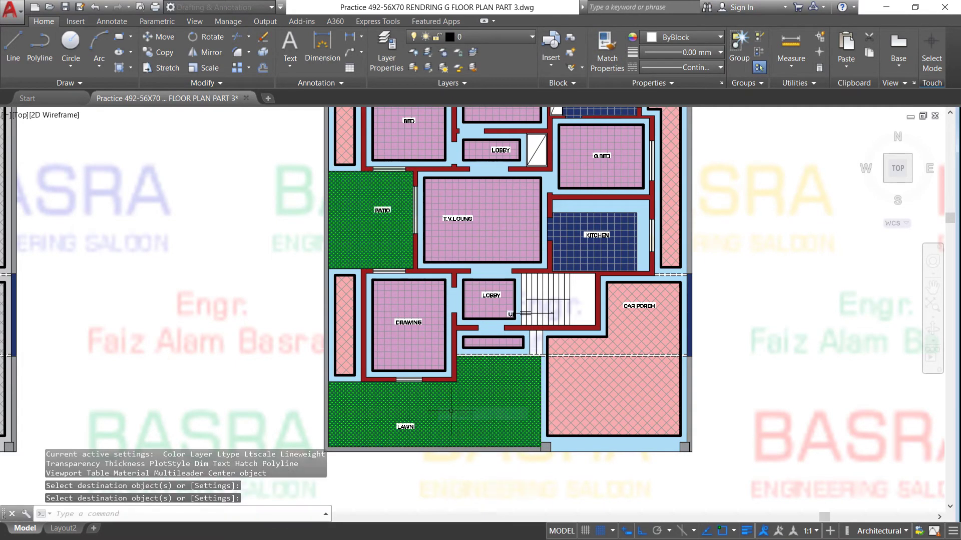
Zoom around the plan and choose options from two right-click menus on the drawing
scroll(439, 388, down, 2)
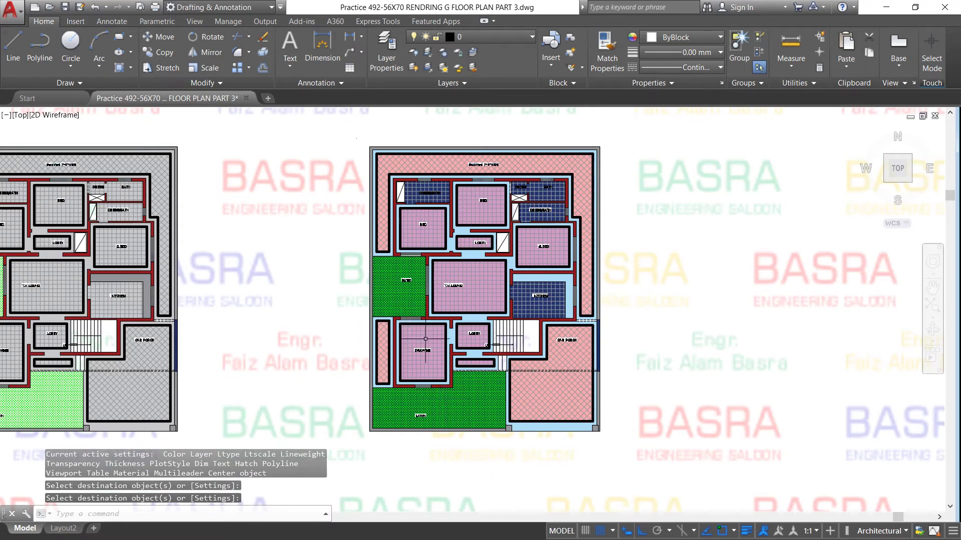
right_click(406, 372)
click(416, 378)
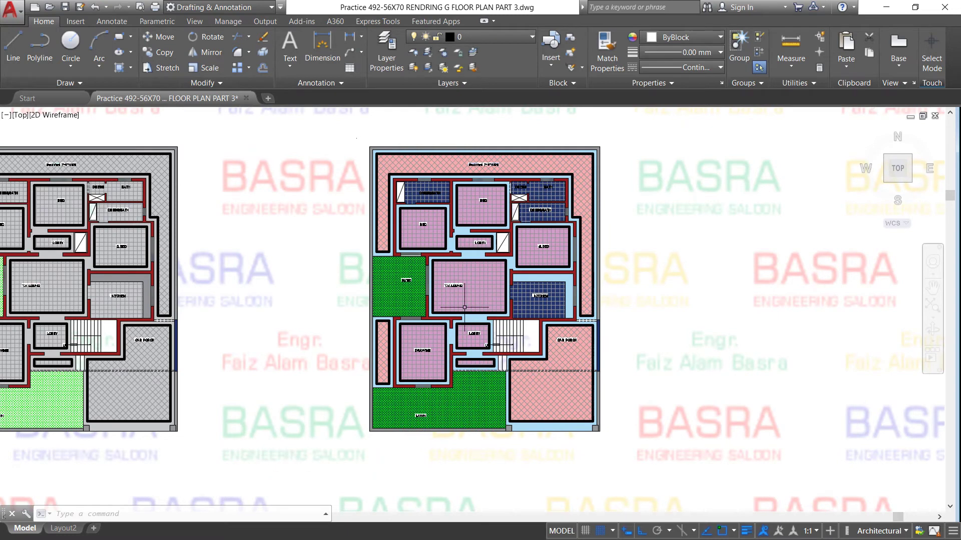
scroll(523, 283, up, 2)
right_click(523, 281)
click(493, 315)
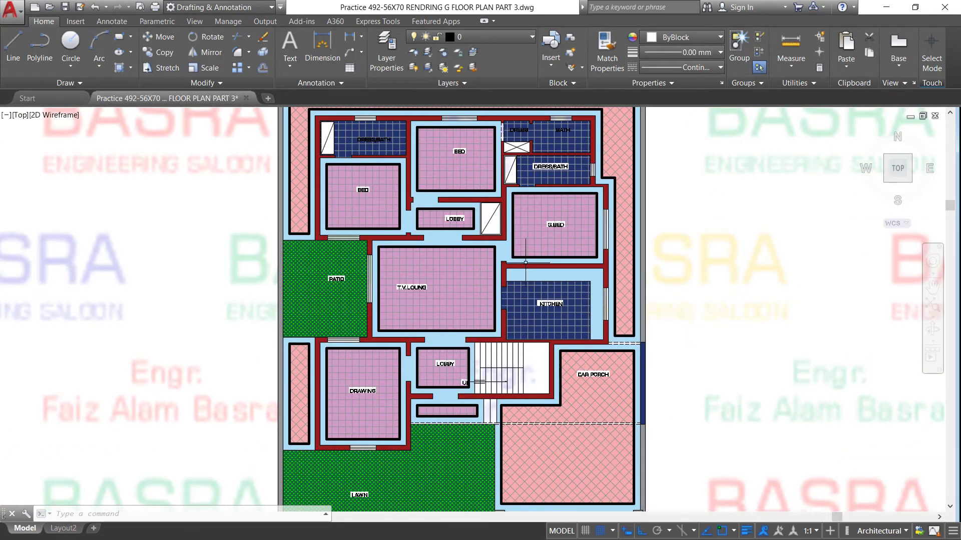
scroll(473, 238, down, 2)
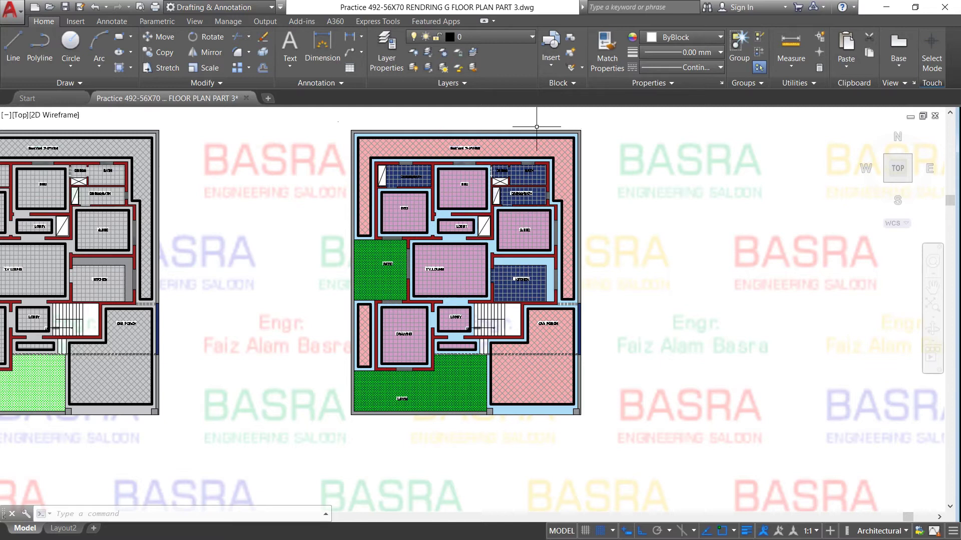
Toggle layer 5 off and back on
click(533, 37)
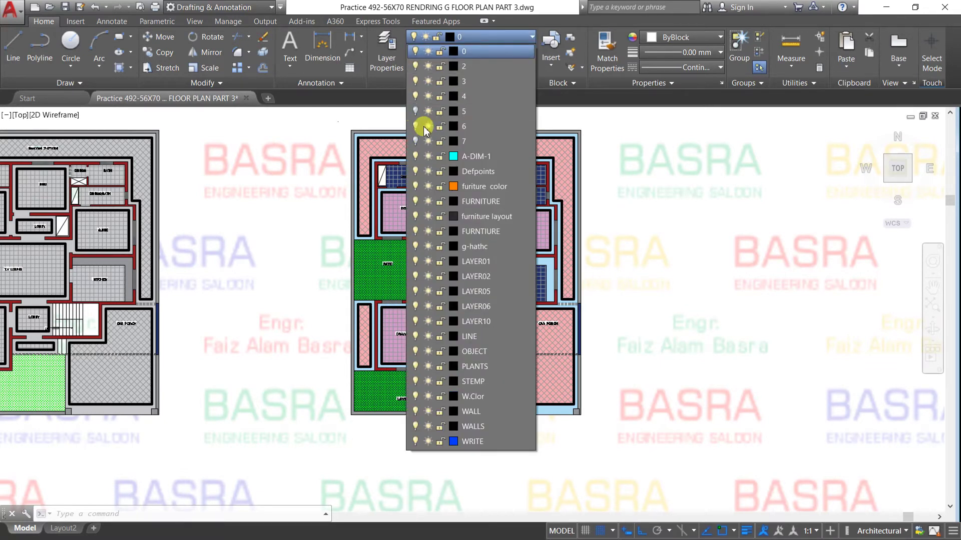
click(416, 111)
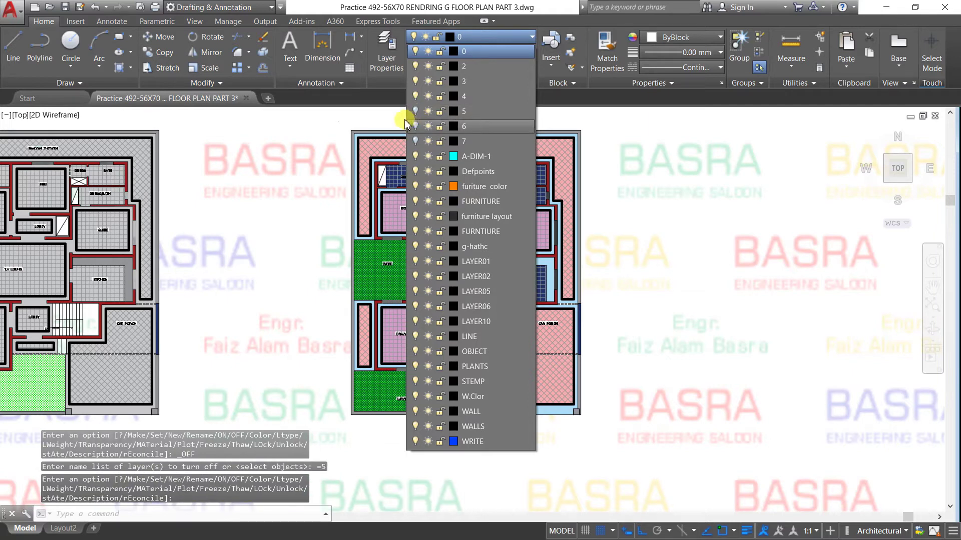
click(415, 111)
click(329, 136)
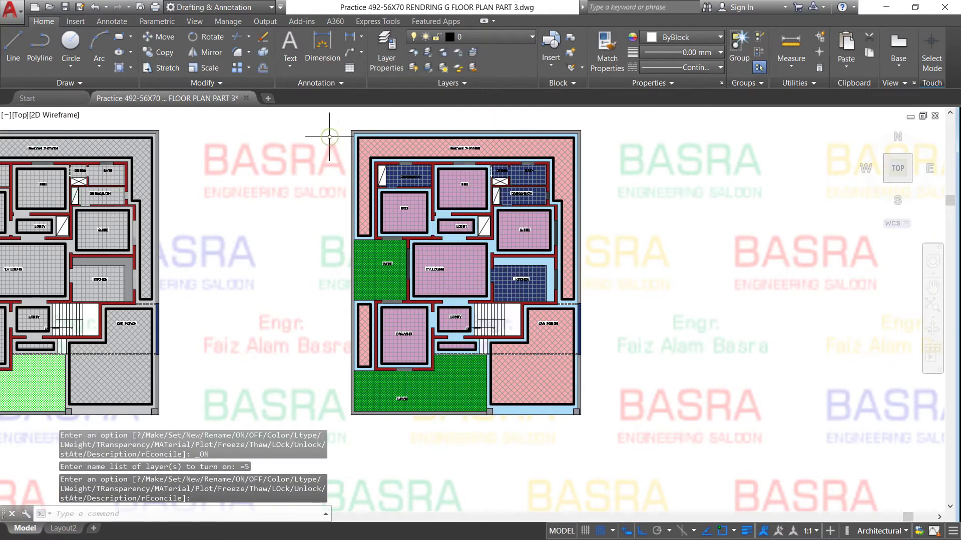
Pan and zoom to the grey plan copy with outlined BED, G.BED and lounge
scroll(329, 136, down, 2)
scroll(329, 136, down, 3)
scroll(193, 272, up, 3)
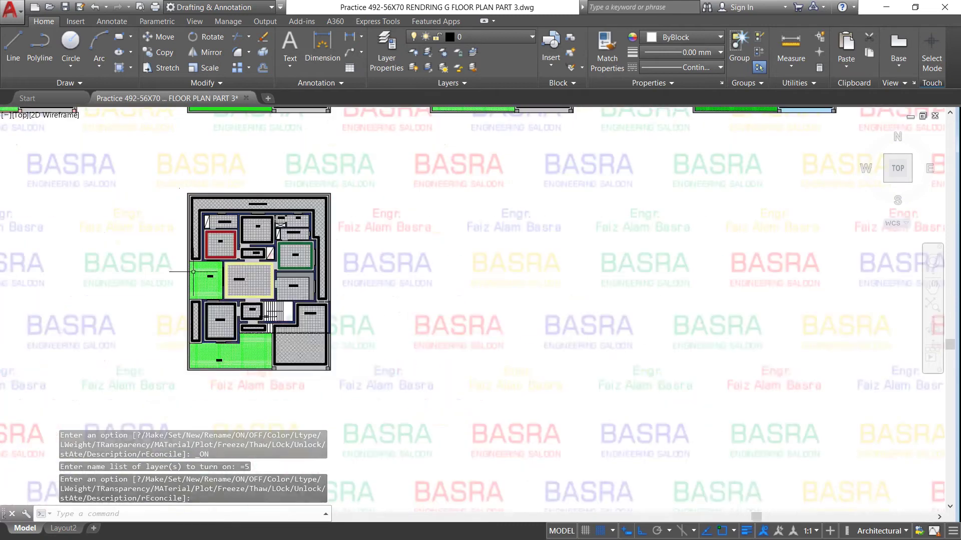
scroll(193, 271, up, 2)
scroll(193, 271, up, 2)
scroll(210, 258, down, 3)
scroll(225, 243, up, 1)
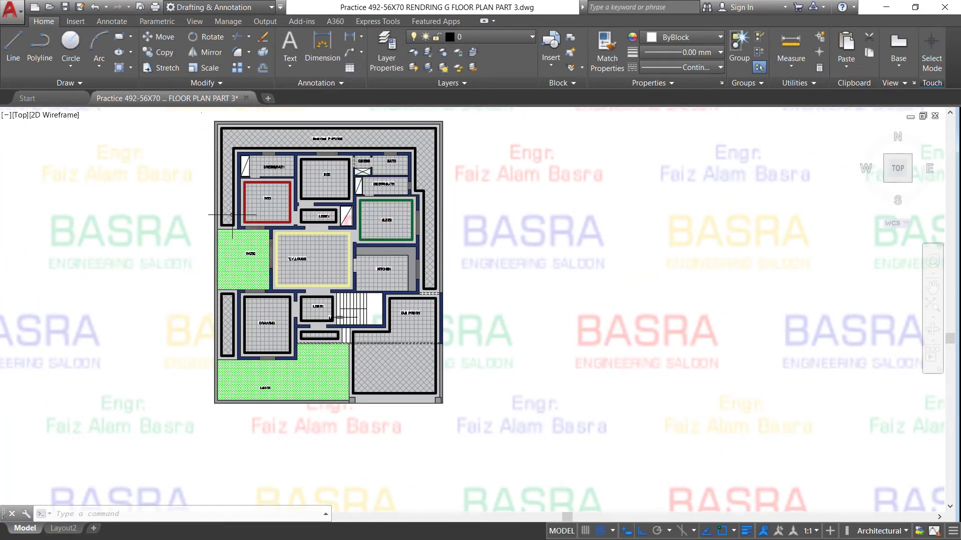
scroll(228, 161, up, 2)
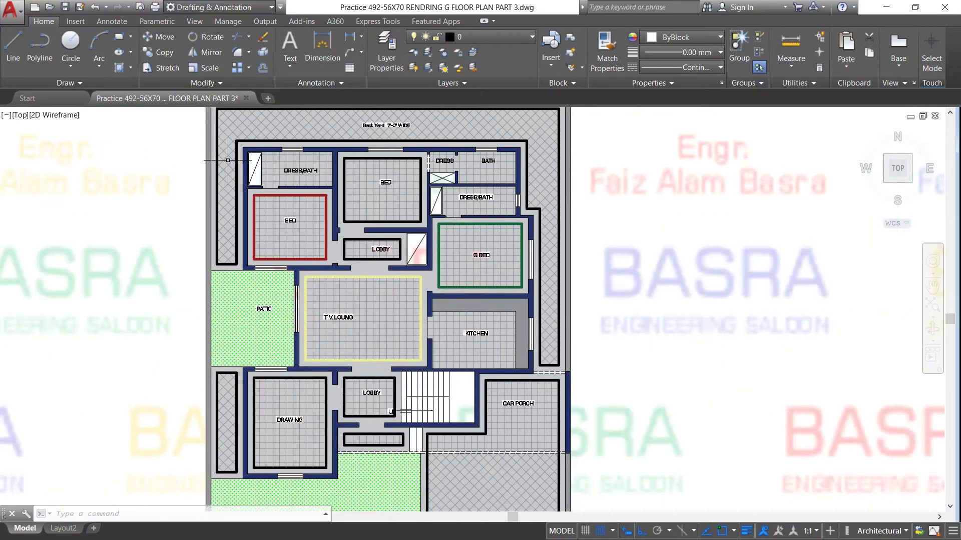
scroll(294, 283, up, 2)
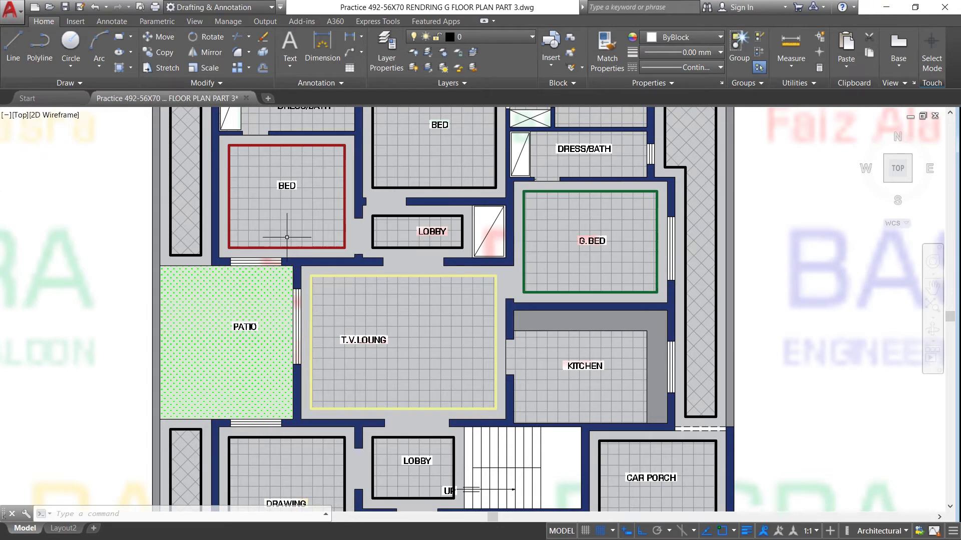
scroll(233, 147, up, 2)
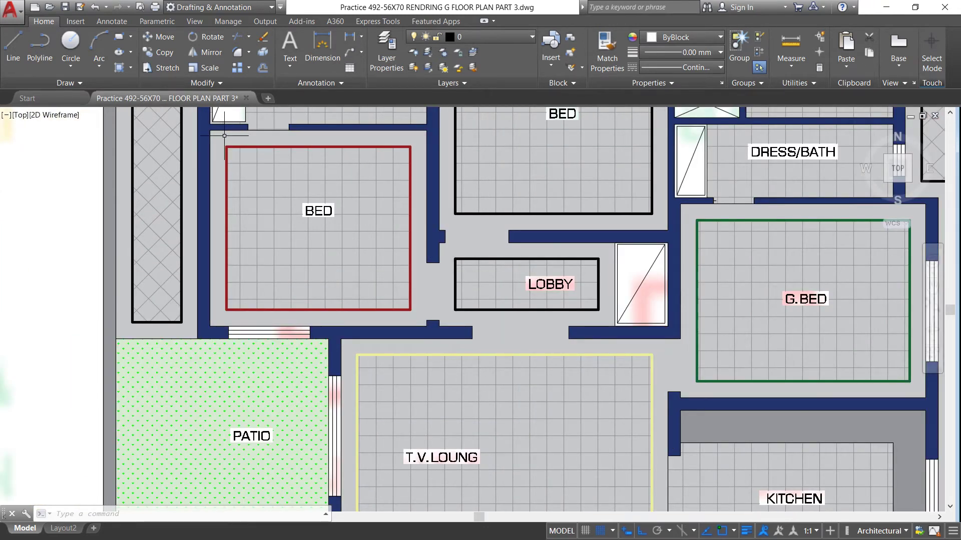
scroll(224, 135, up, 2)
scroll(215, 135, down, 2)
scroll(207, 134, up, 2)
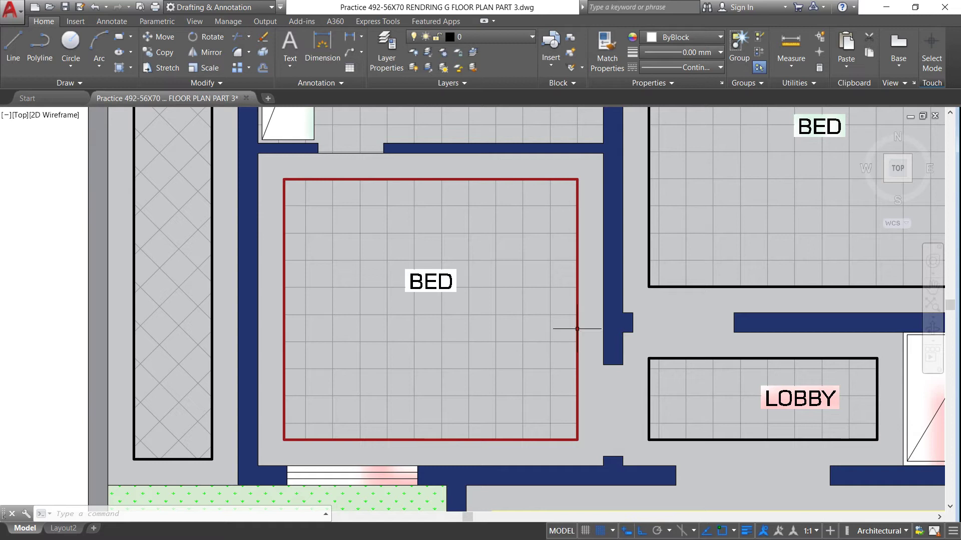
scroll(370, 249, down, 2)
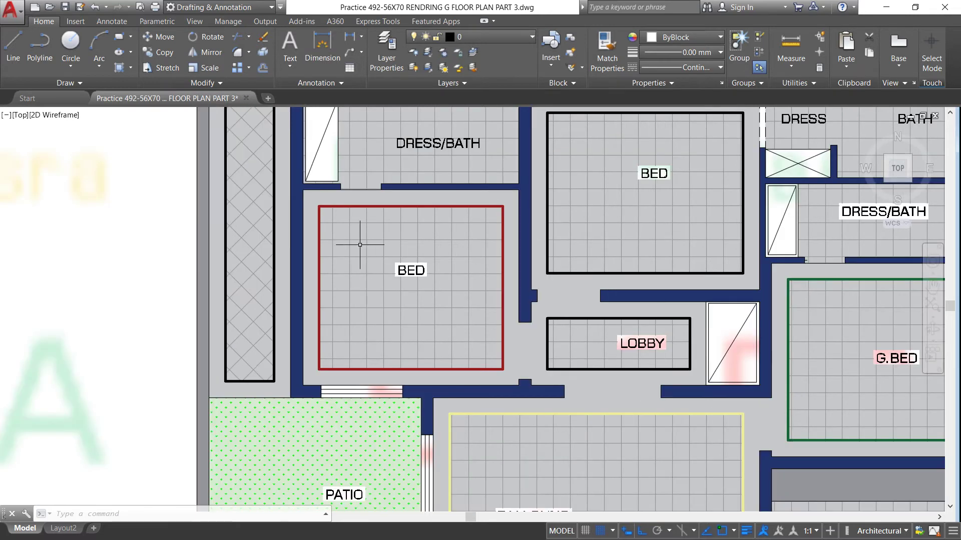
scroll(360, 245, down, 2)
scroll(330, 215, down, 1)
scroll(442, 412, up, 3)
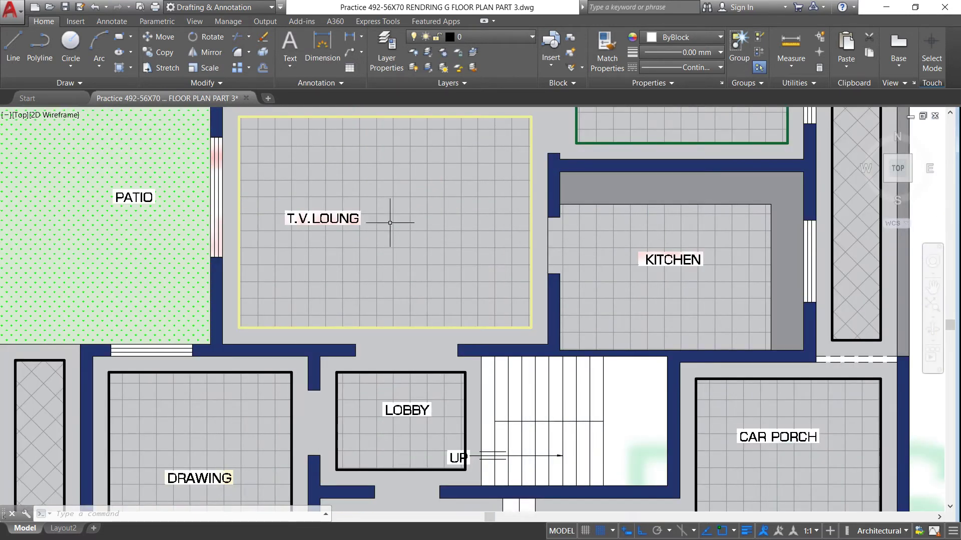
scroll(408, 268, down, 1)
scroll(349, 180, up, 1)
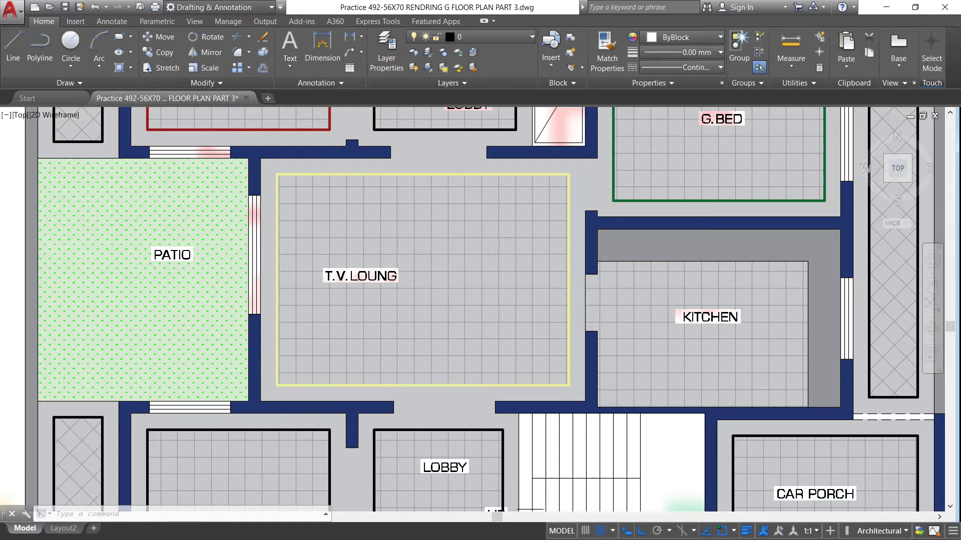
Zoom around the grey plan copy to inspect its rooms and hatches
scroll(298, 200, down, 2)
scroll(298, 222, down, 2)
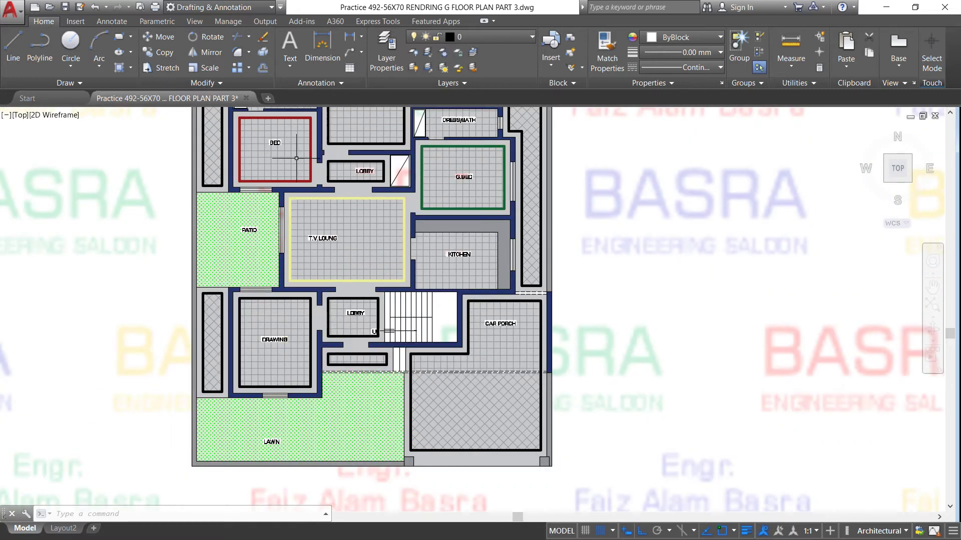
scroll(292, 137, up, 2)
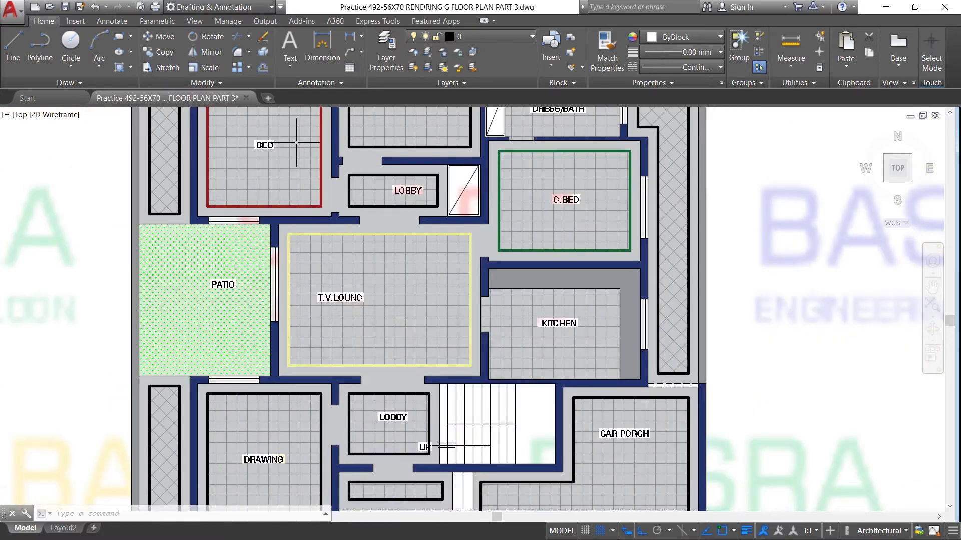
scroll(639, 165, up, 2)
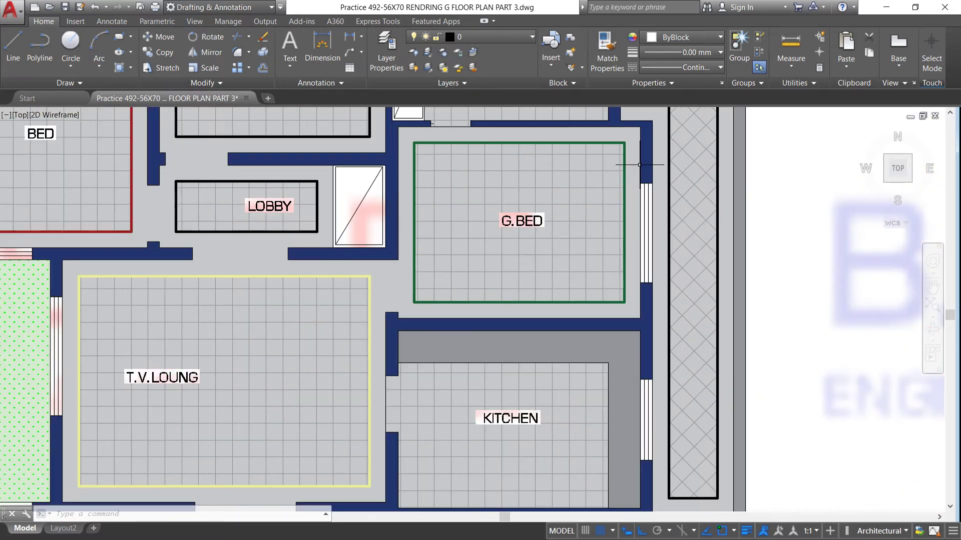
scroll(585, 210, down, 2)
scroll(622, 144, up, 4)
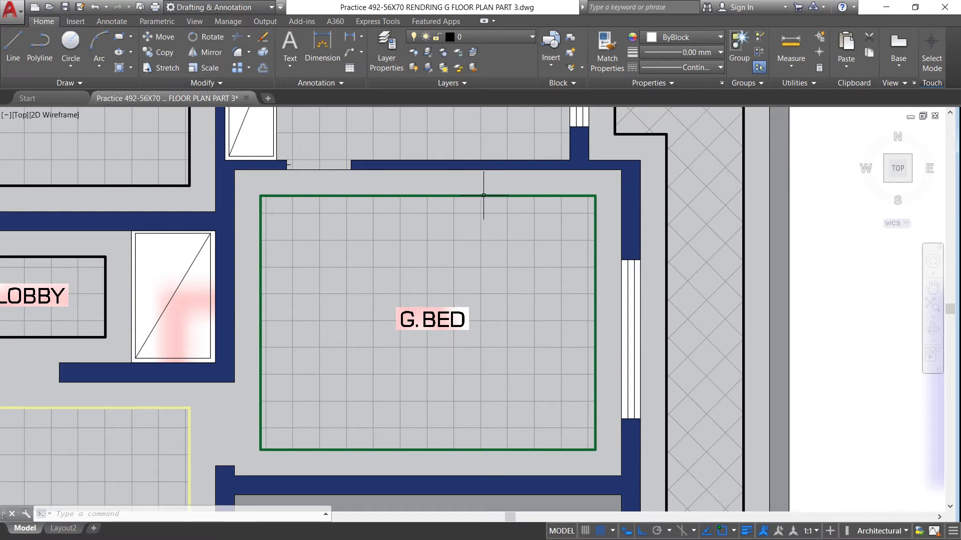
scroll(483, 195, down, 2)
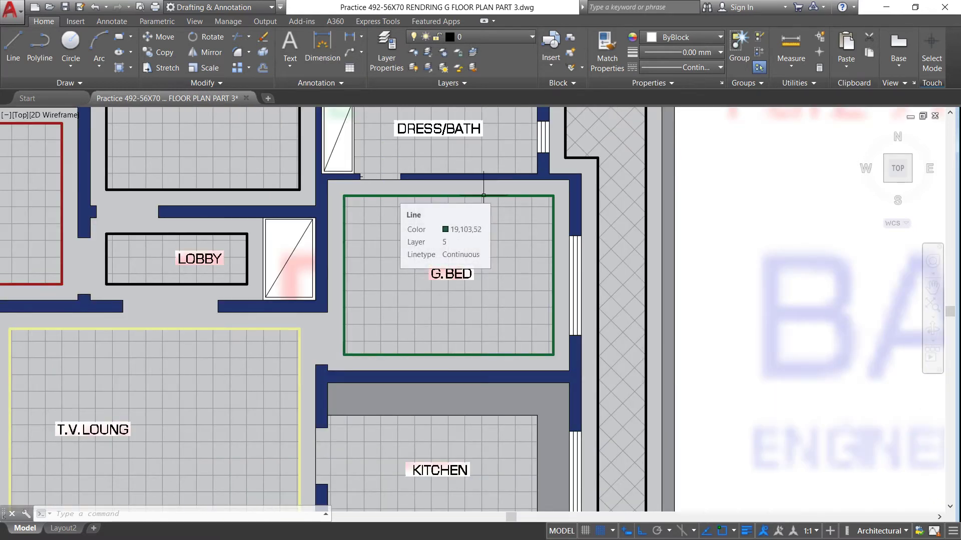
scroll(483, 195, down, 2)
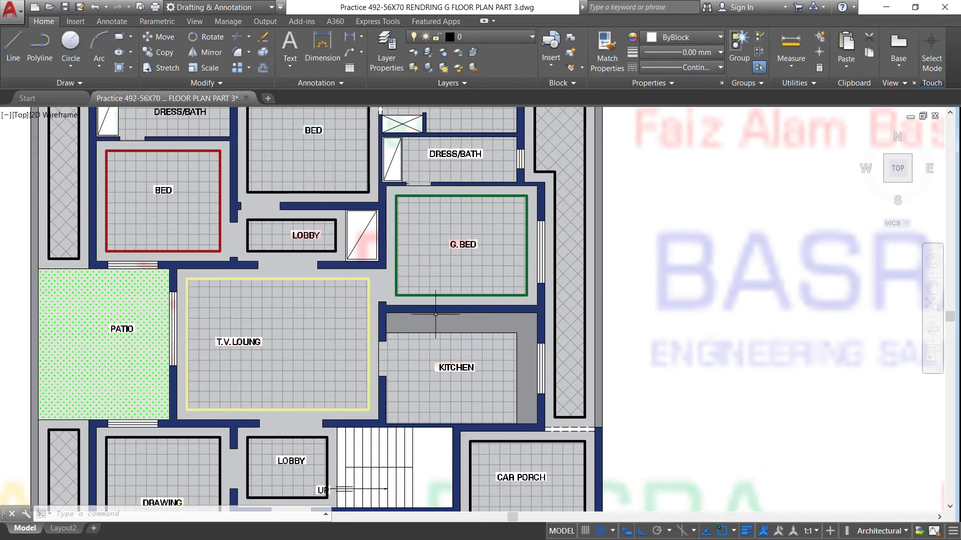
scroll(461, 179, down, 2)
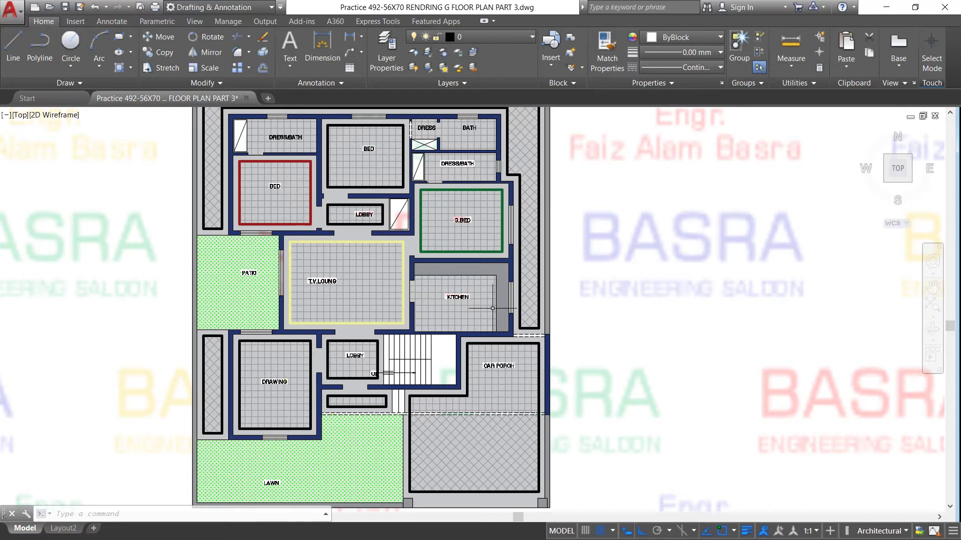
Match the upper car-porch hatch to the lower car-porch crosshatch
click(607, 55)
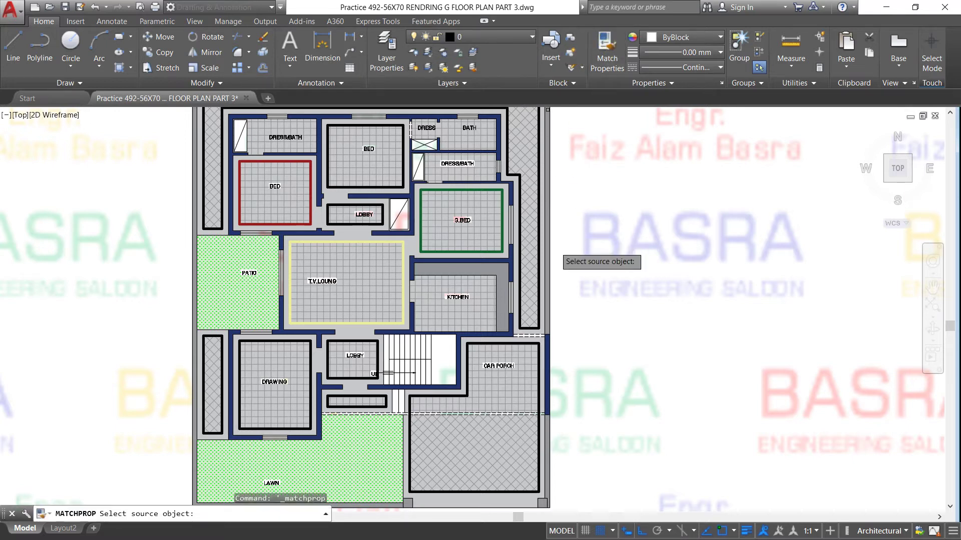
click(481, 443)
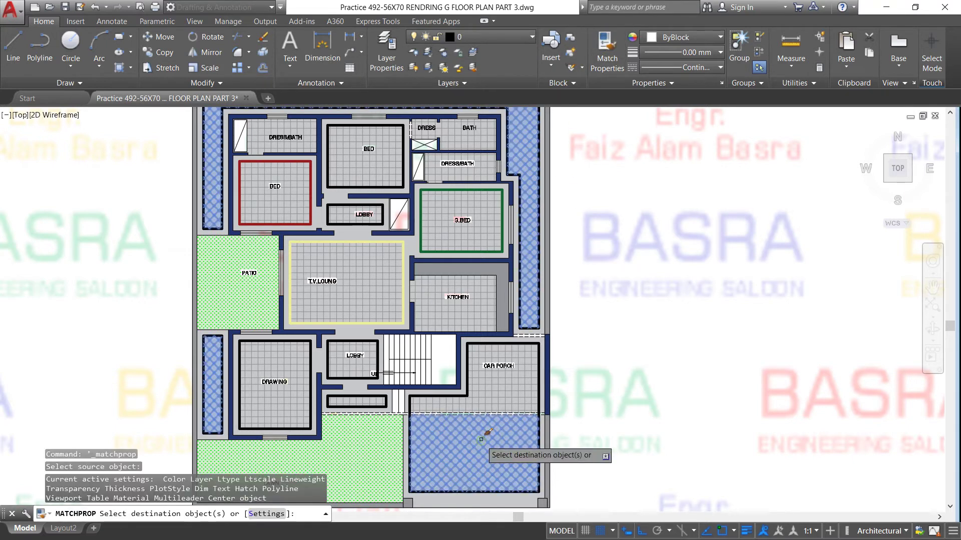
click(487, 399)
right_click(573, 388)
click(593, 396)
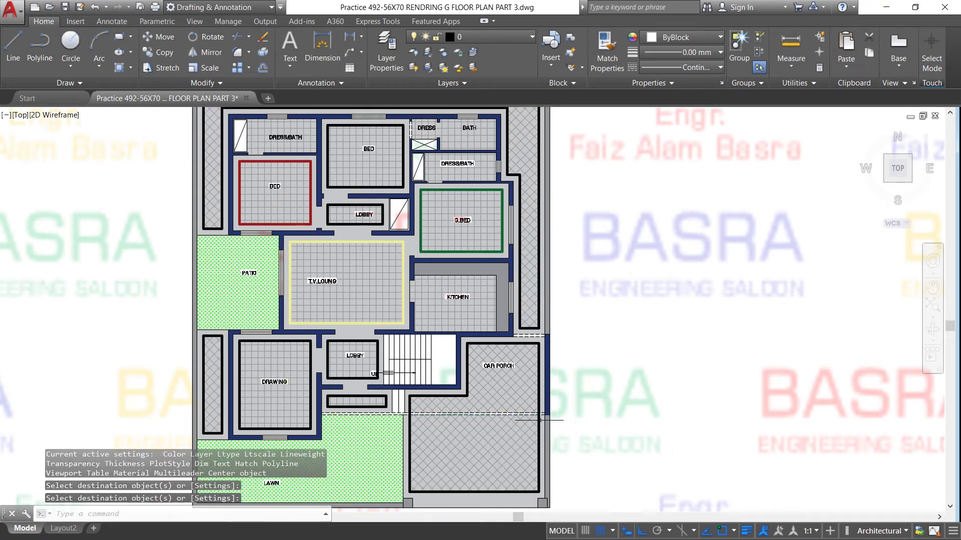
mouse_move(529, 430)
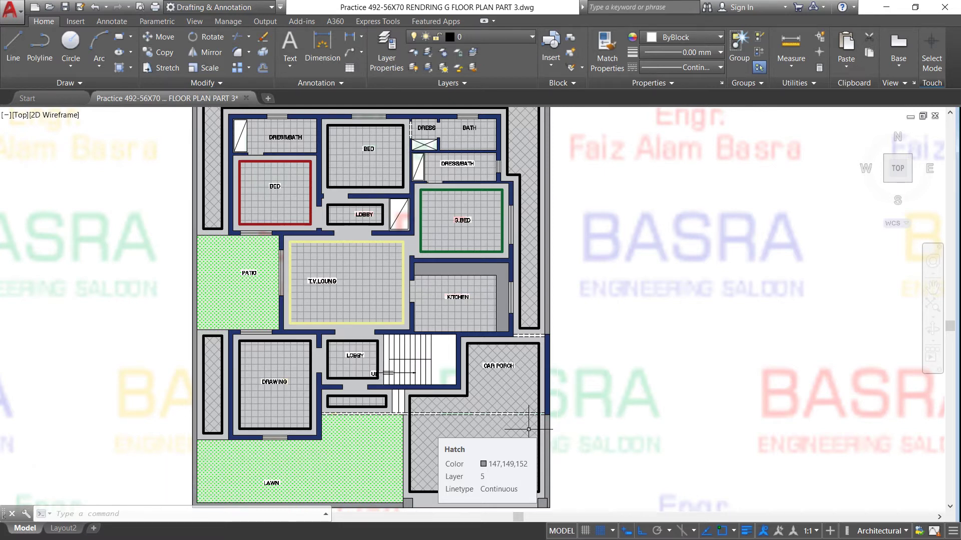
scroll(324, 298, up, 2)
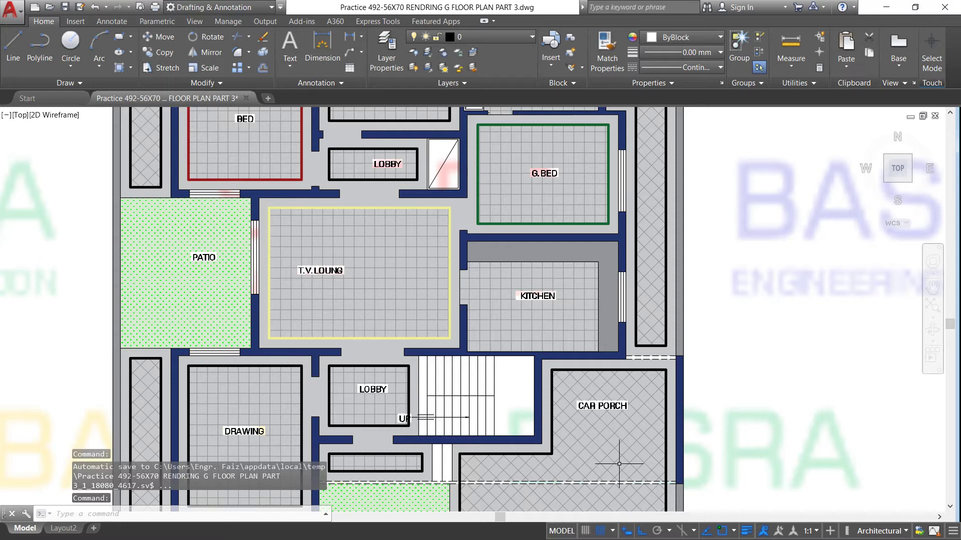
scroll(555, 404, down, 1)
scroll(556, 404, down, 1)
scroll(524, 419, up, 1)
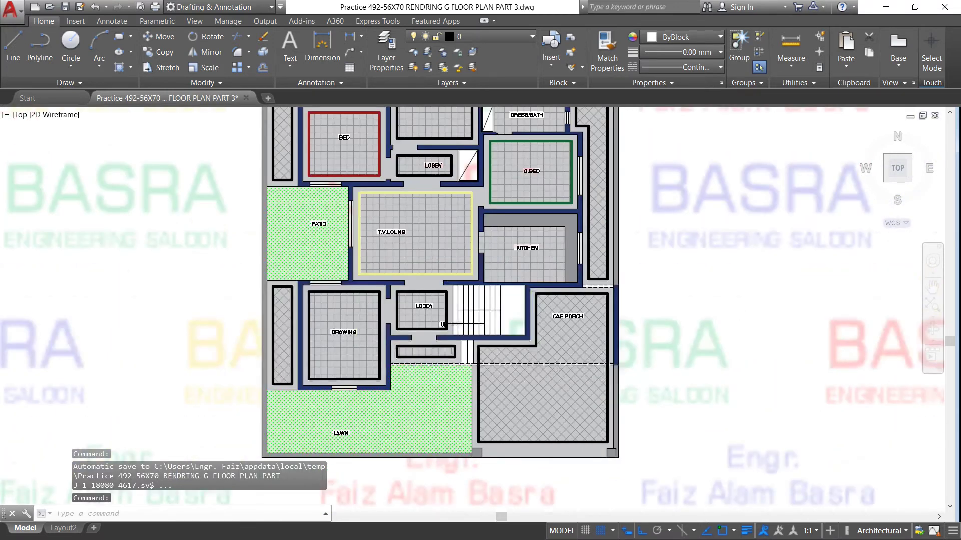
scroll(523, 420, up, 1)
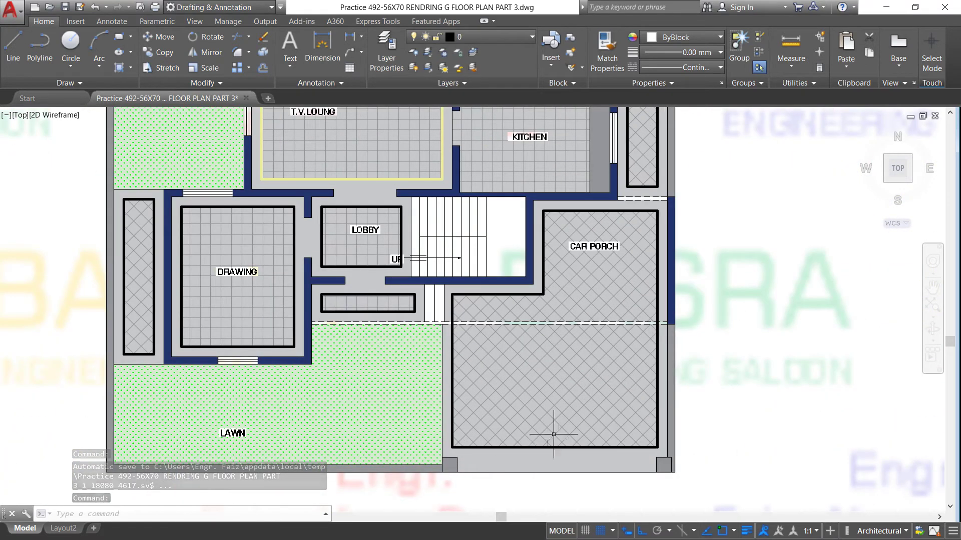
scroll(554, 429, up, 2)
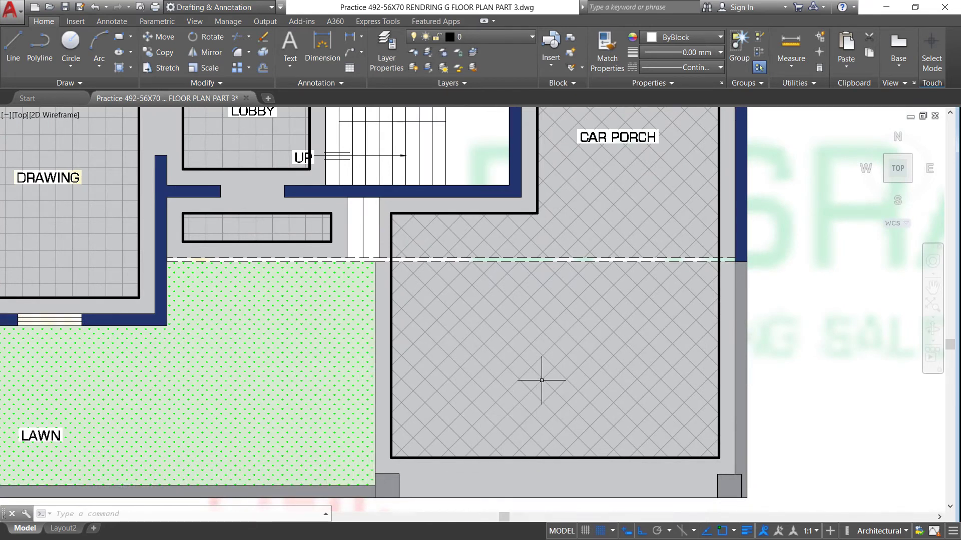
Set the lower car-porch hatch's pattern scale to 150
click(542, 380)
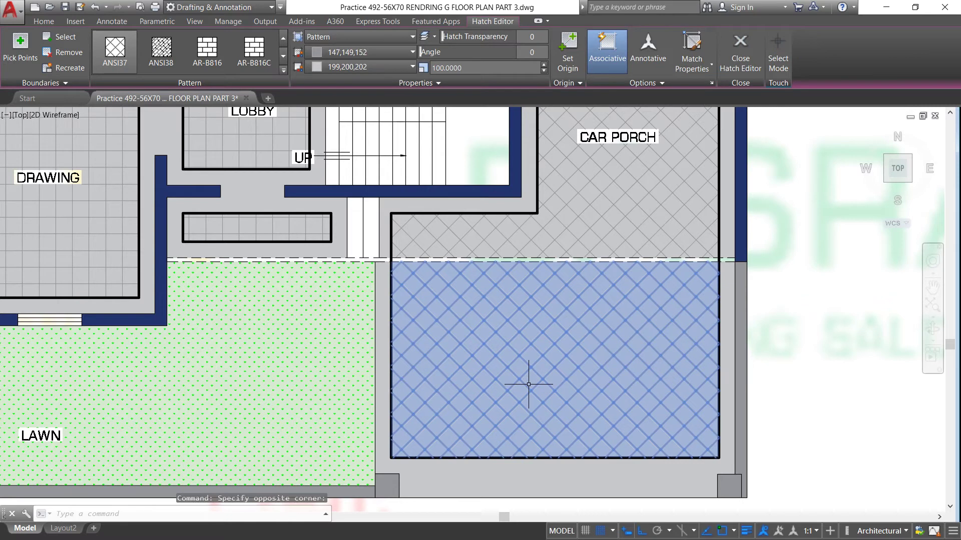
click(474, 67)
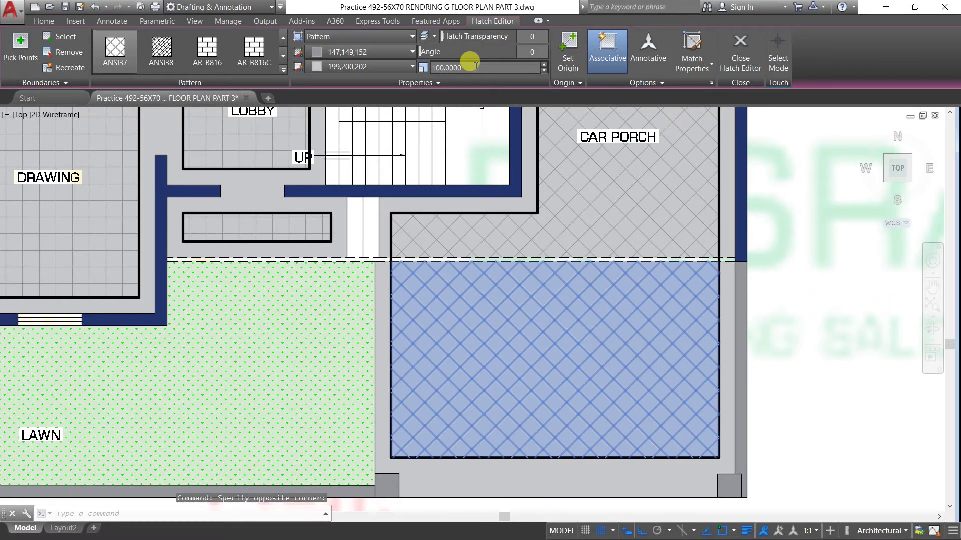
text(150)
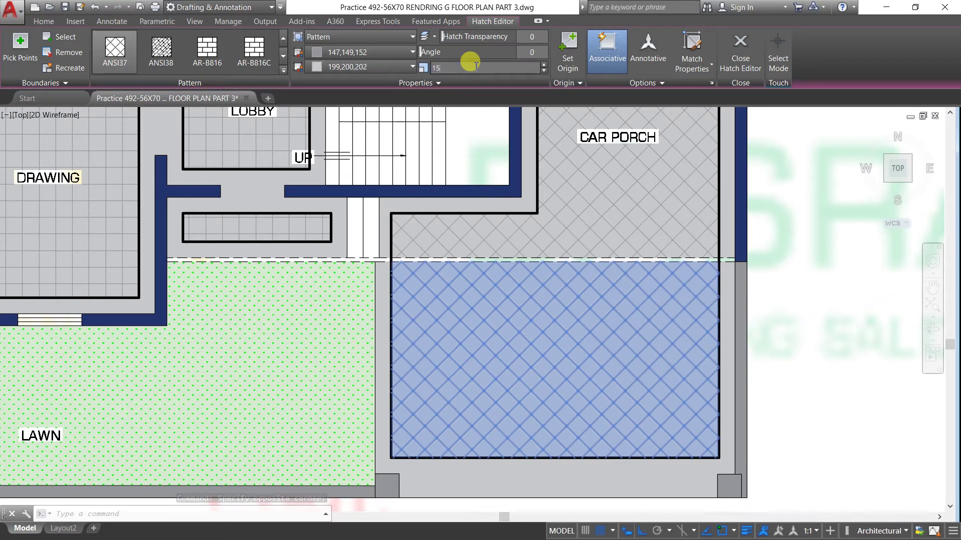
key(Return)
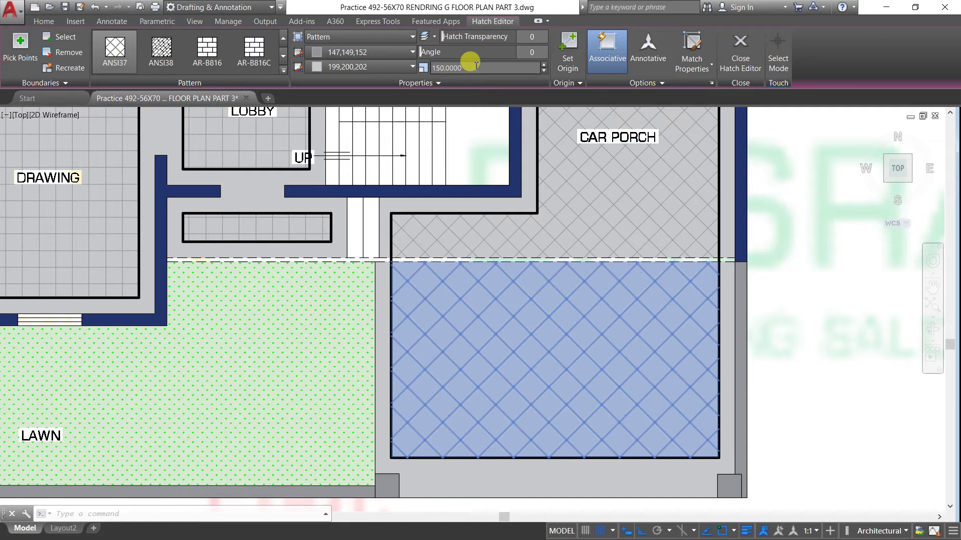
click(564, 314)
key(Escape)
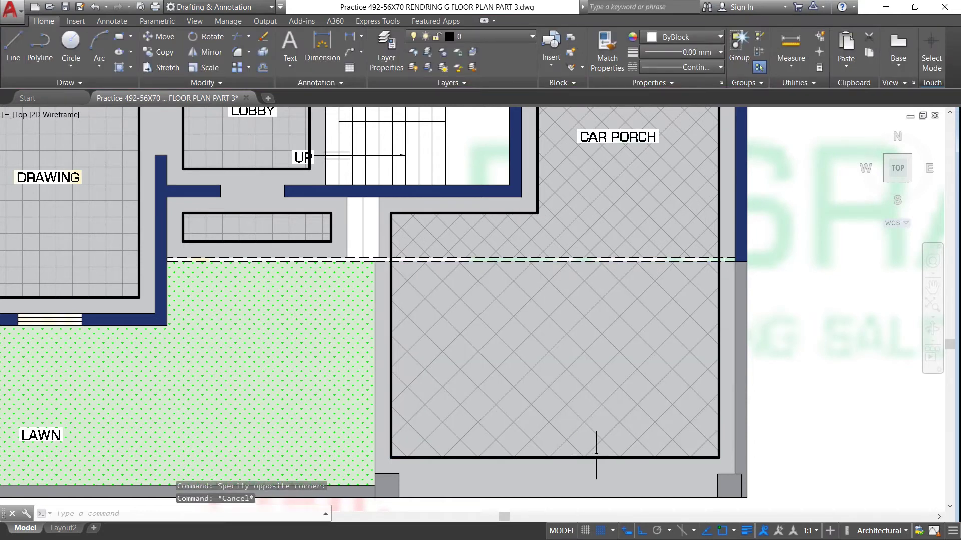
scroll(550, 464, up, 2)
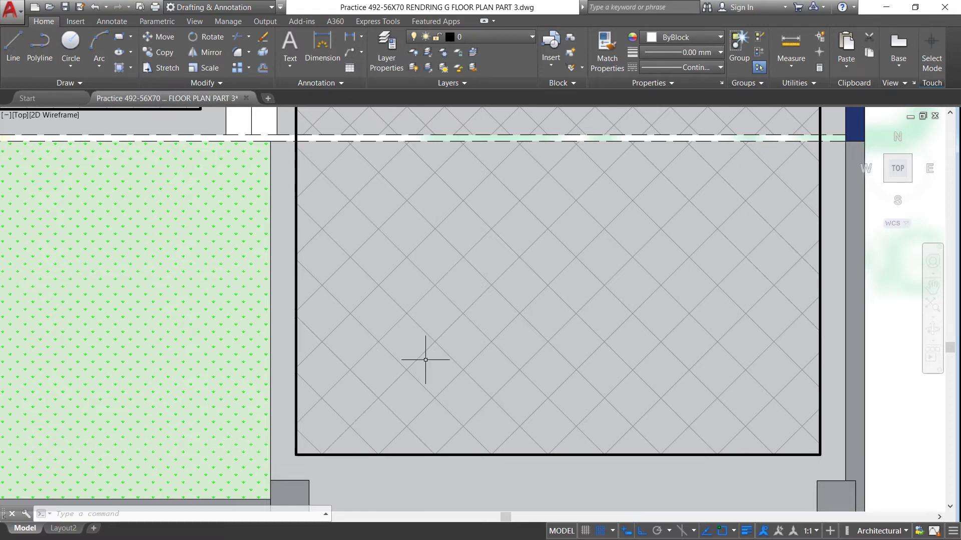
scroll(483, 445, down, 5)
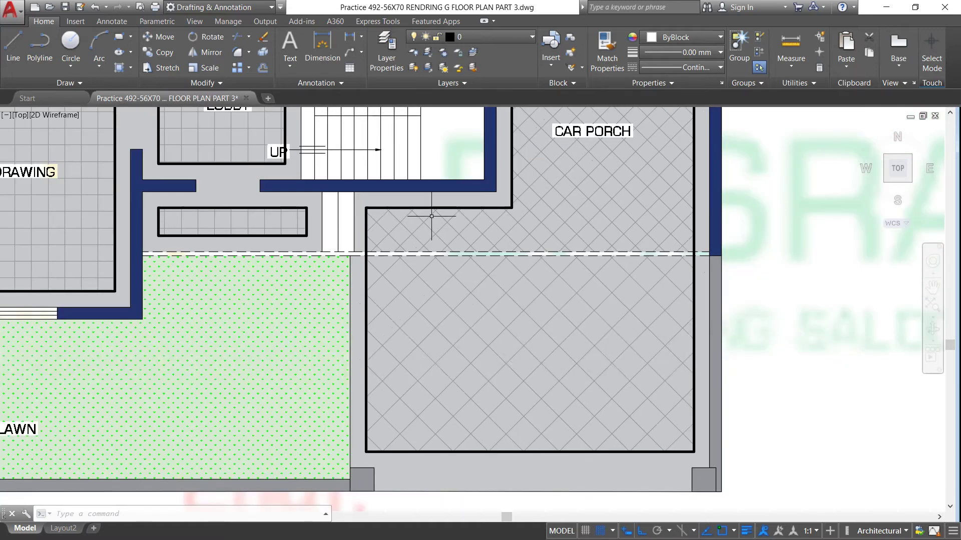
scroll(399, 211, up, 4)
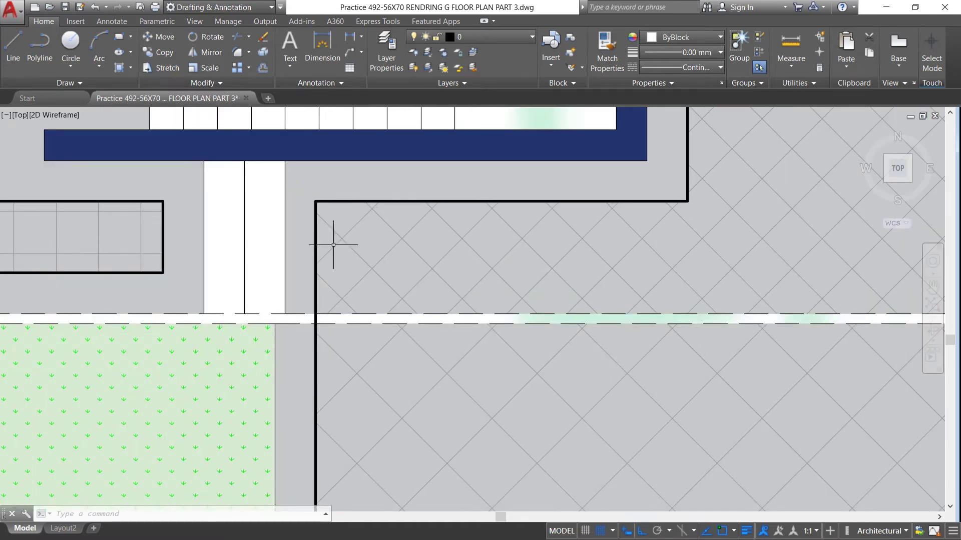
scroll(333, 245, down, 2)
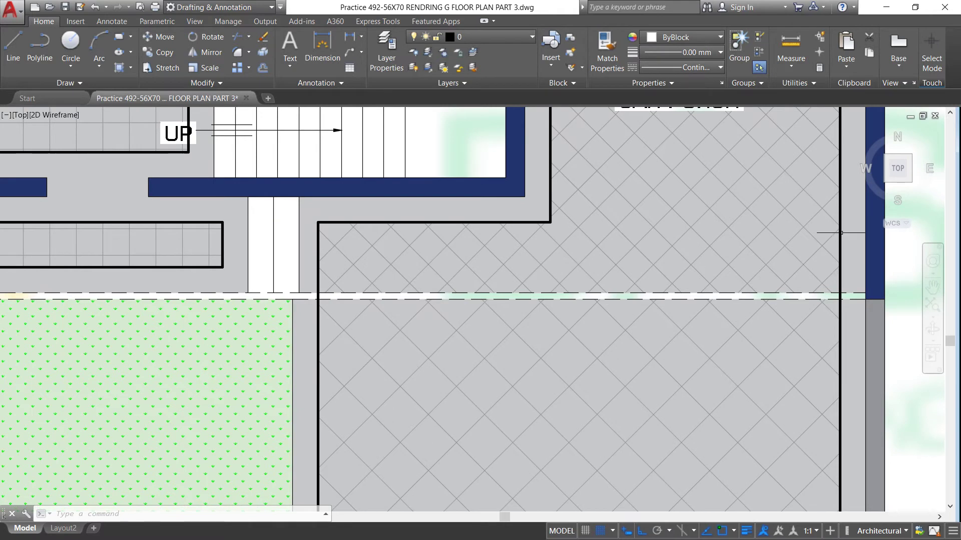
scroll(840, 233, up, 2)
scroll(839, 241, up, 4)
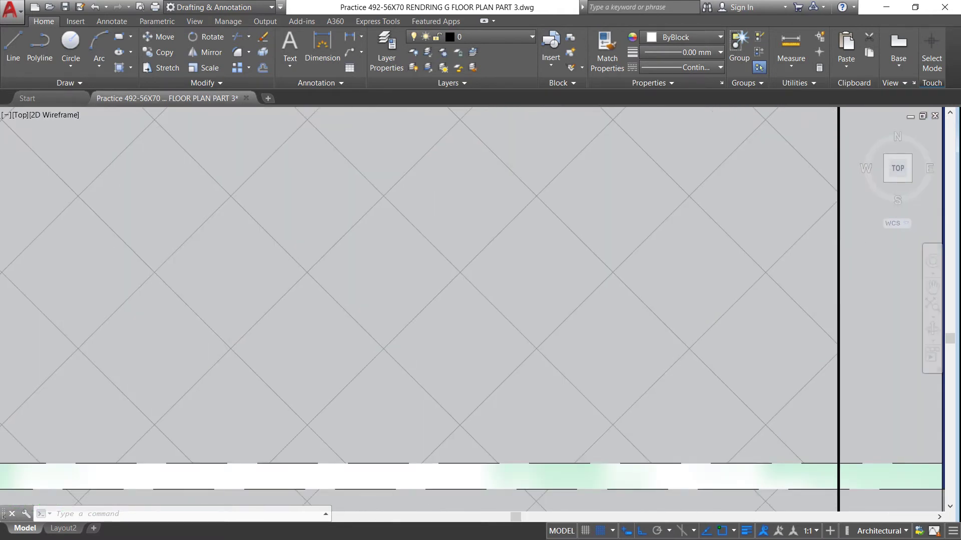
scroll(801, 239, down, 3)
scroll(664, 251, down, 2)
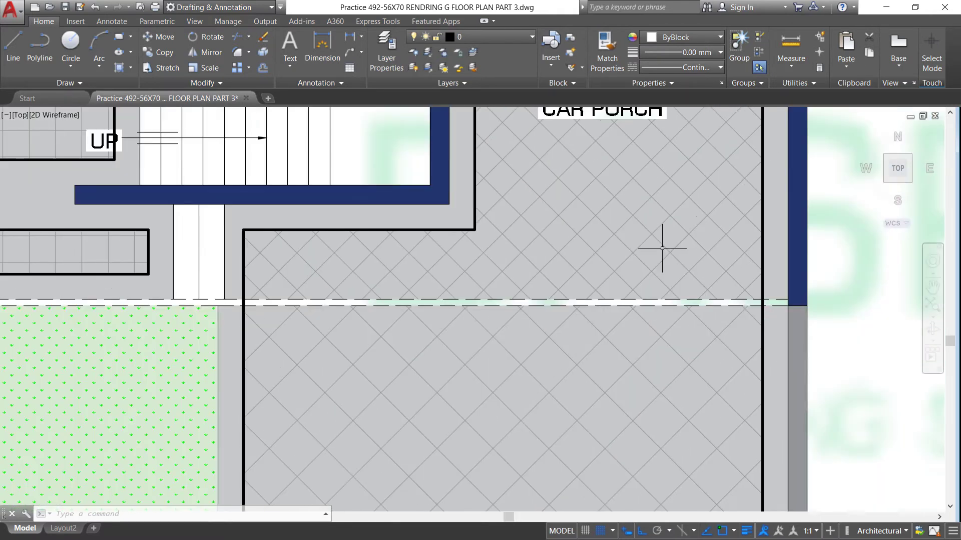
scroll(661, 267, down, 3)
scroll(665, 332, down, 3)
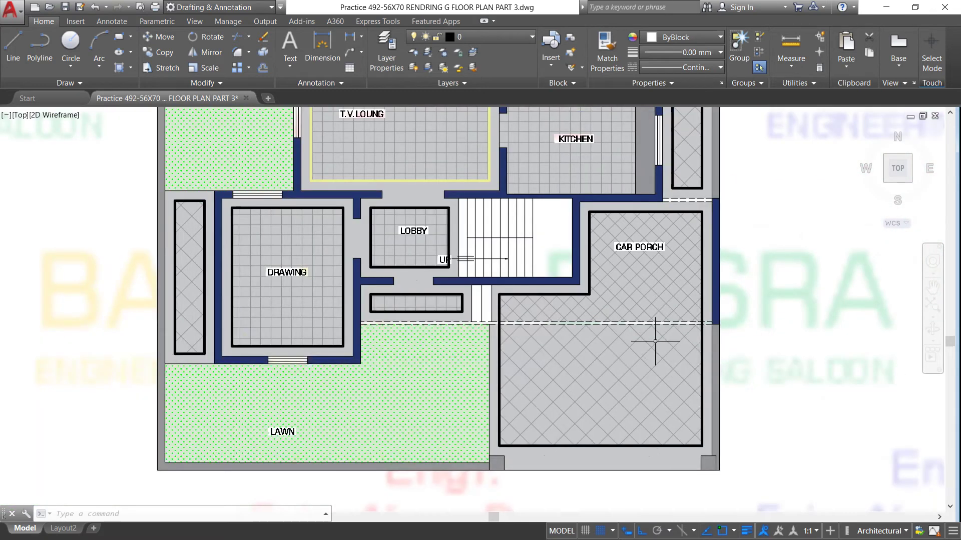
scroll(633, 389, up, 4)
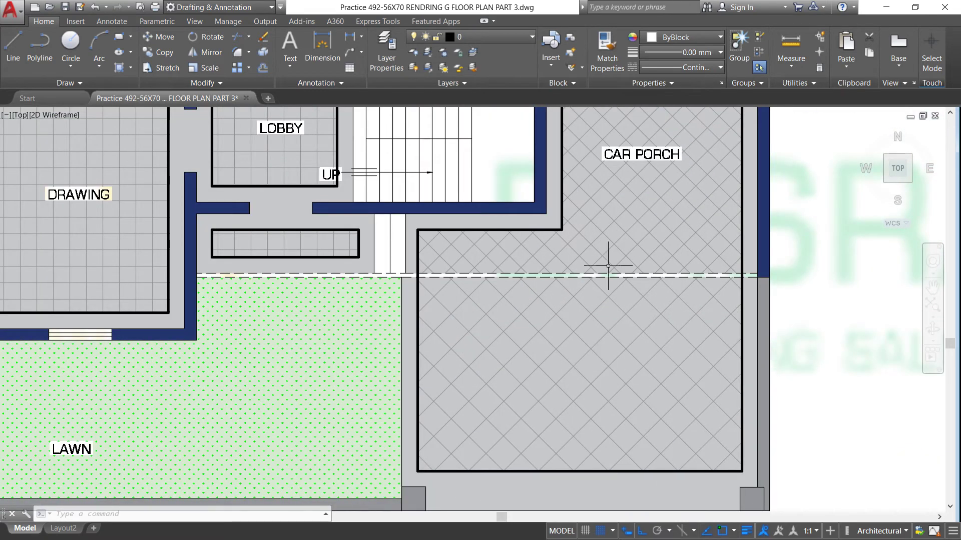
Copy the upper car-porch hatch's pattern onto the lower half for one uniform crosshatch
click(609, 44)
click(589, 261)
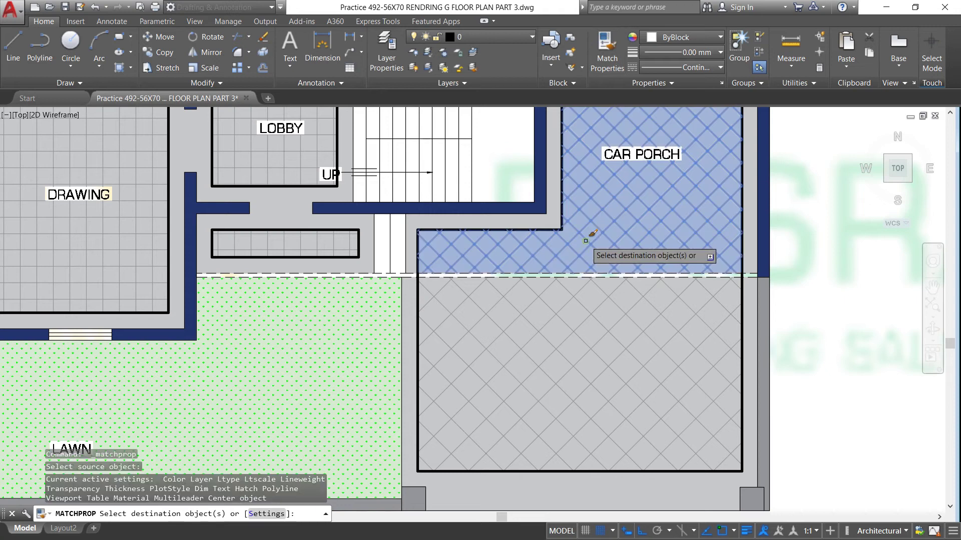
right_click(566, 339)
click(576, 349)
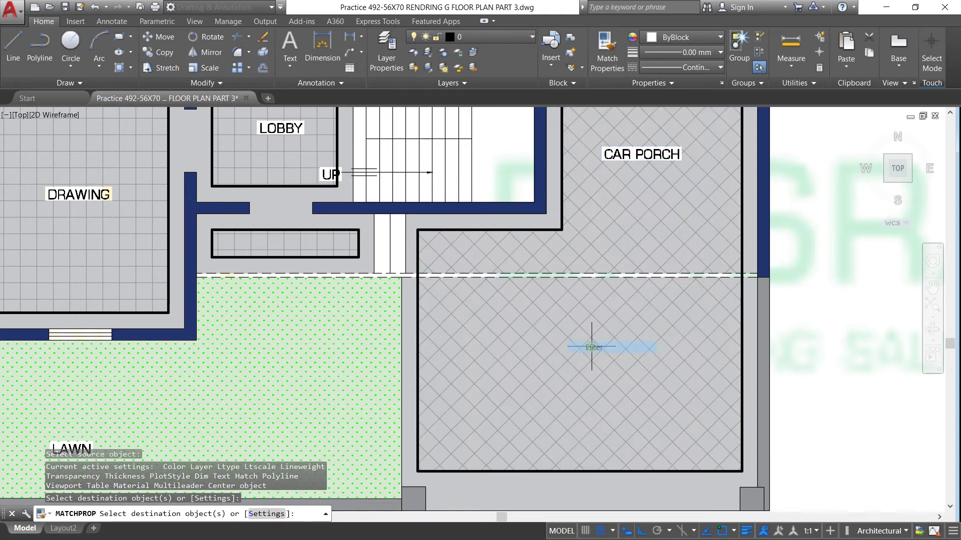
scroll(600, 372, down, 4)
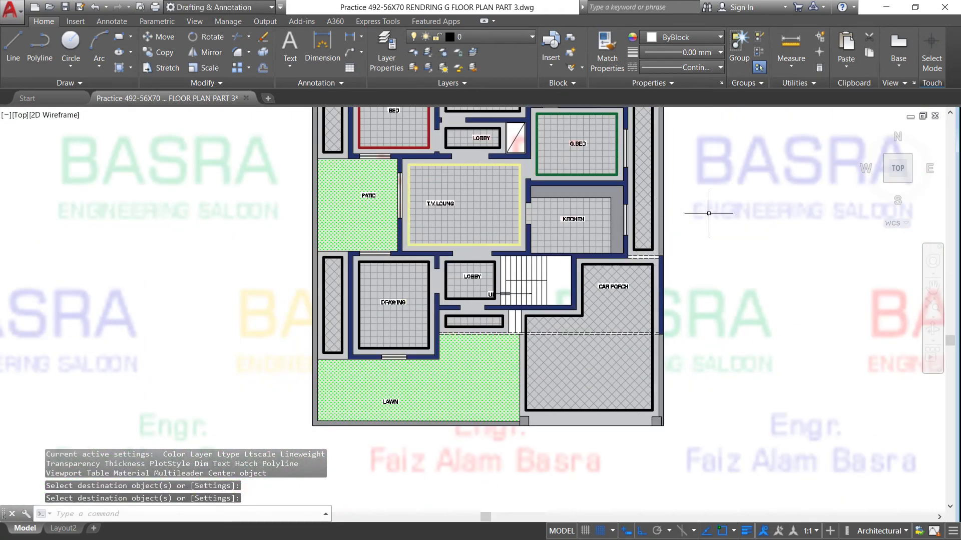
scroll(708, 213, up, 2)
scroll(411, 276, down, 4)
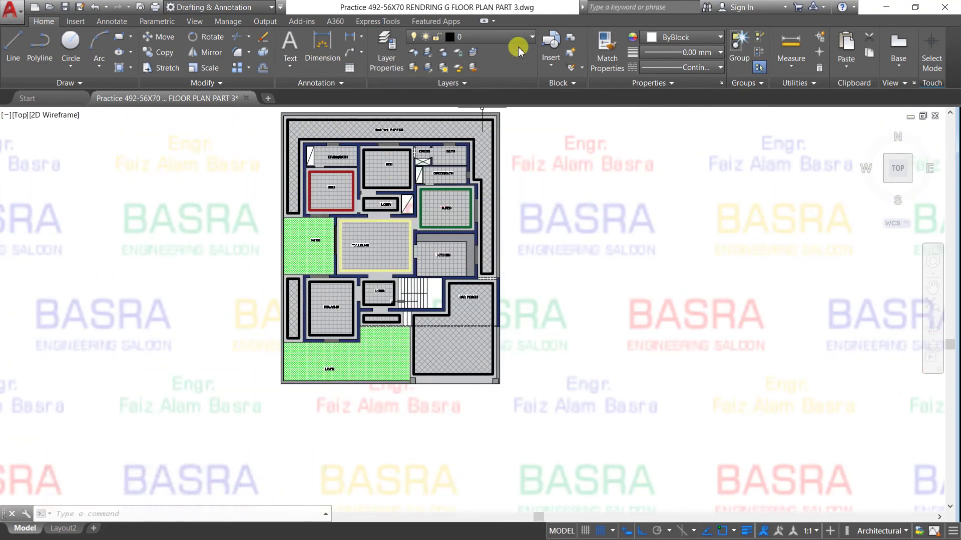
click(531, 38)
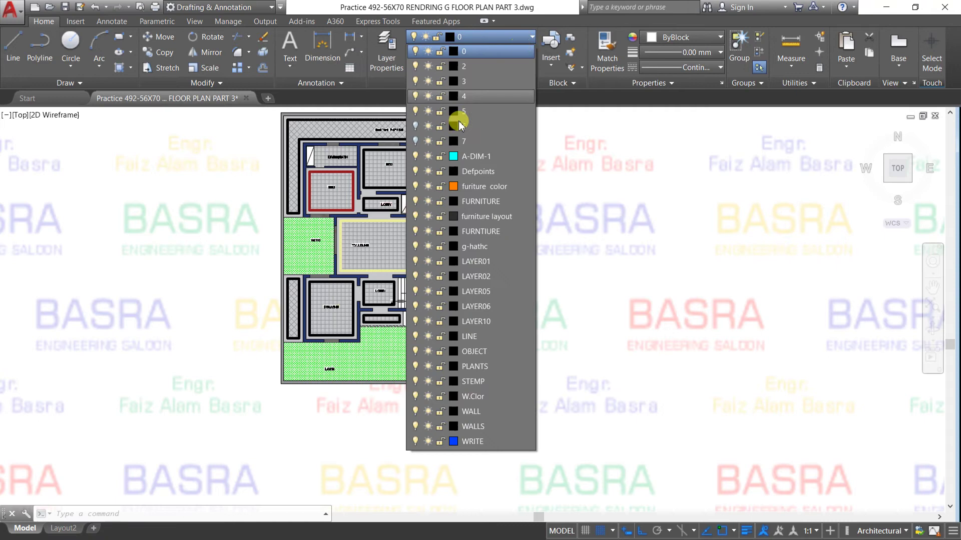
click(422, 130)
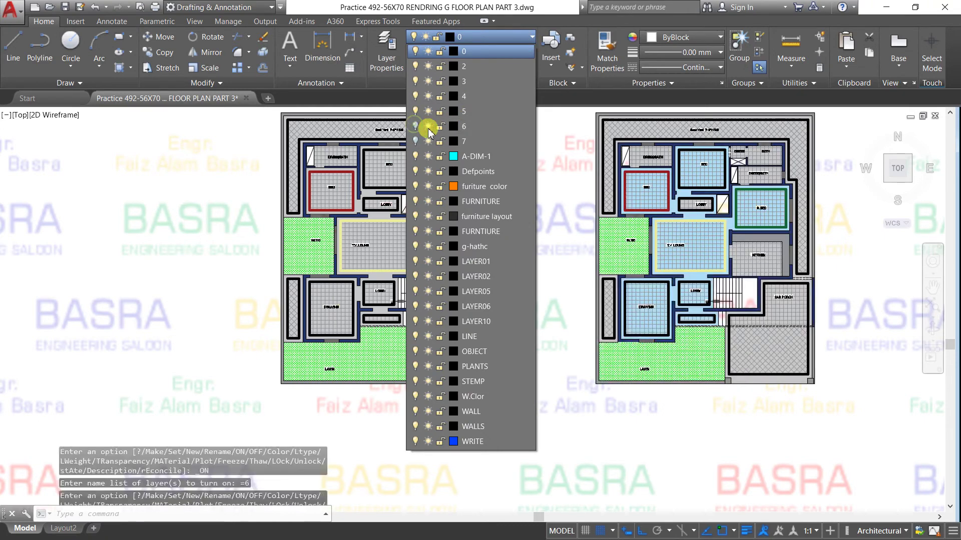
scroll(826, 176, up, 2)
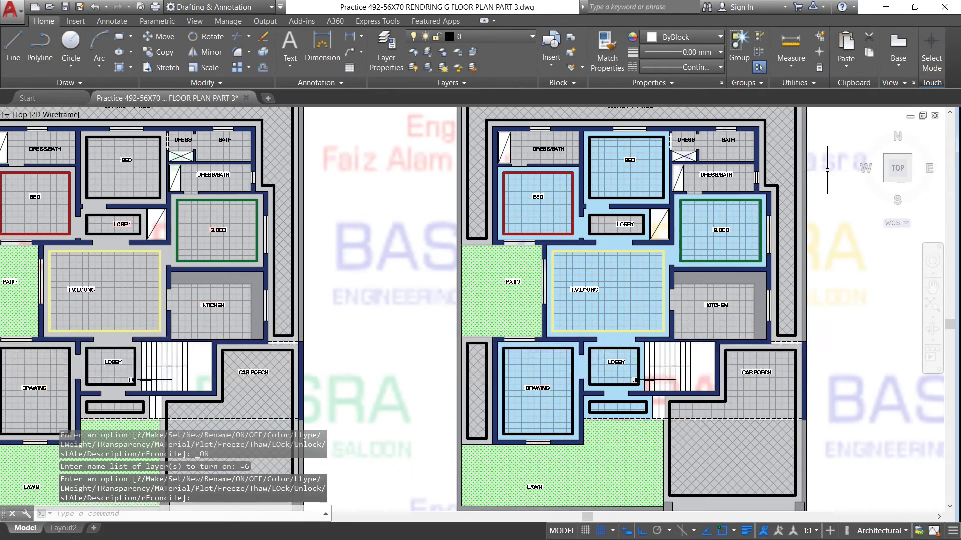
scroll(593, 196, down, 3)
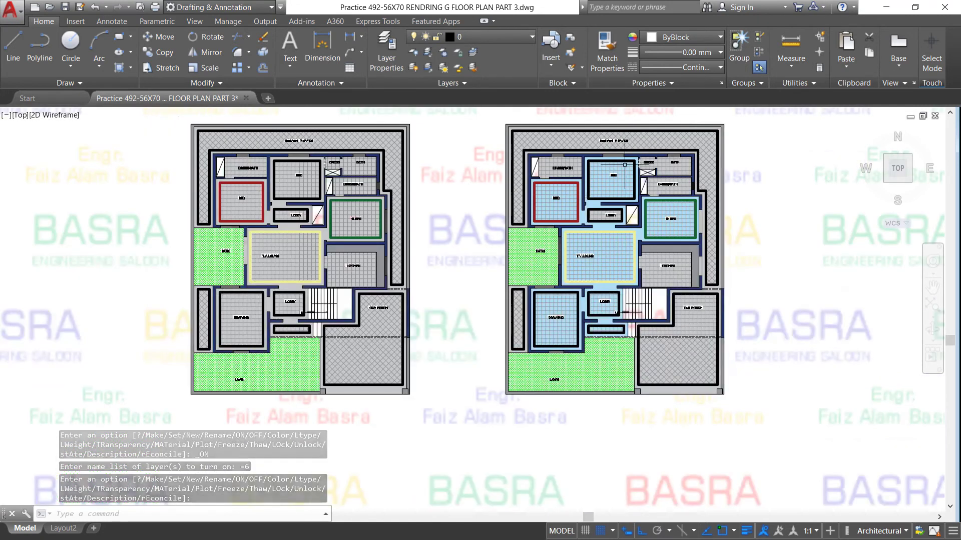
scroll(620, 177, up, 3)
scroll(619, 178, up, 1)
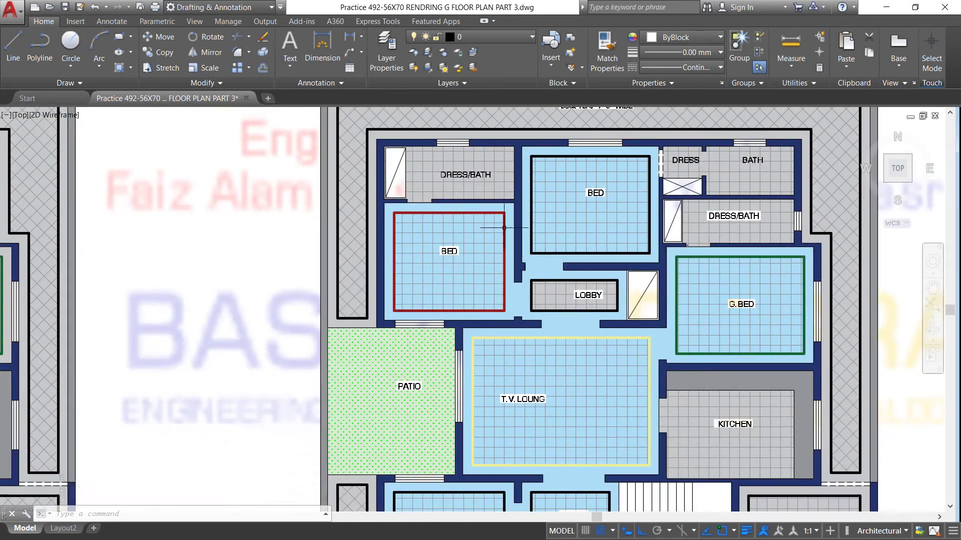
scroll(502, 228, up, 2)
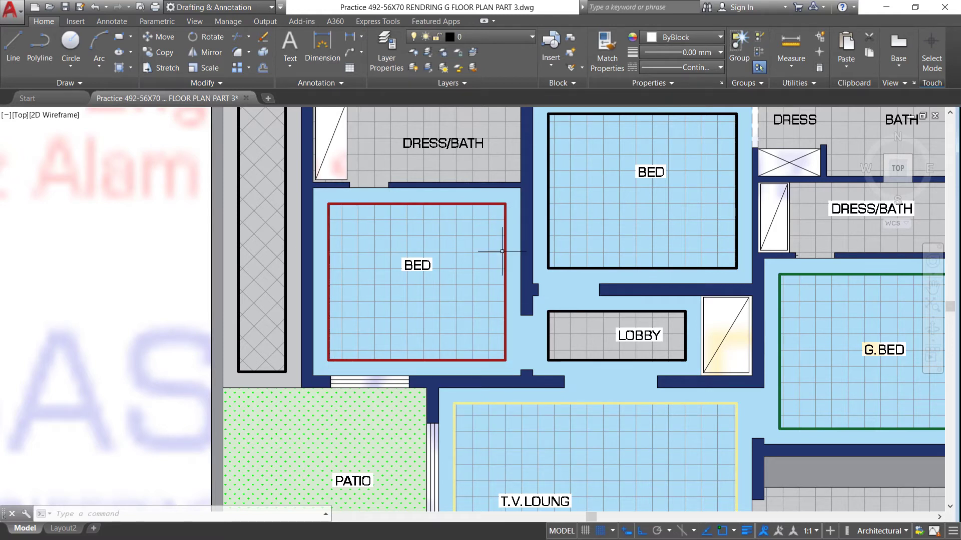
scroll(560, 196, down, 2)
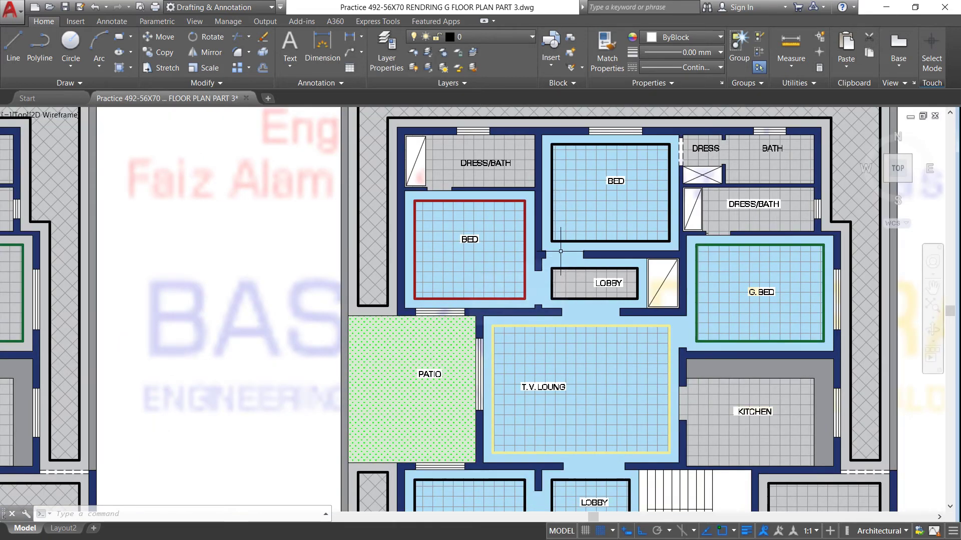
scroll(548, 236, down, 2)
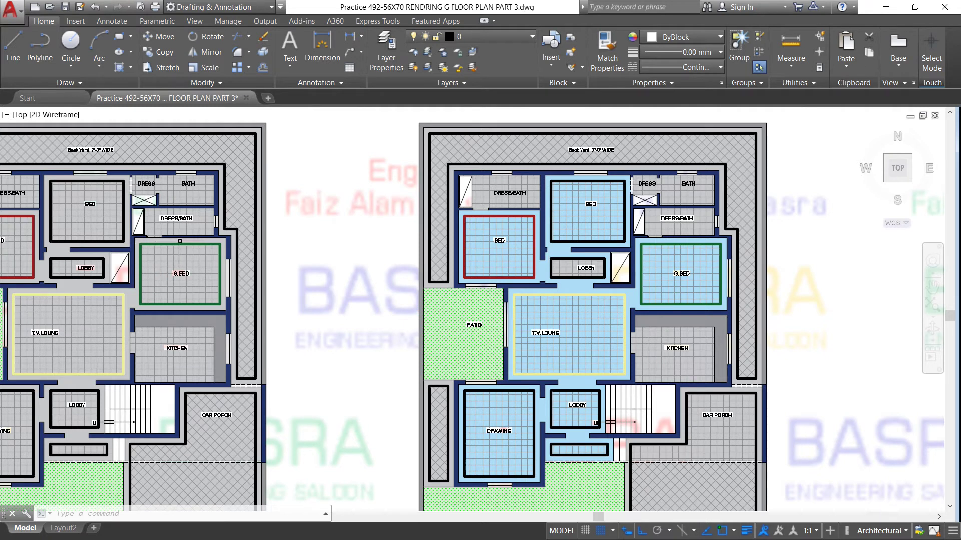
scroll(148, 242, up, 2)
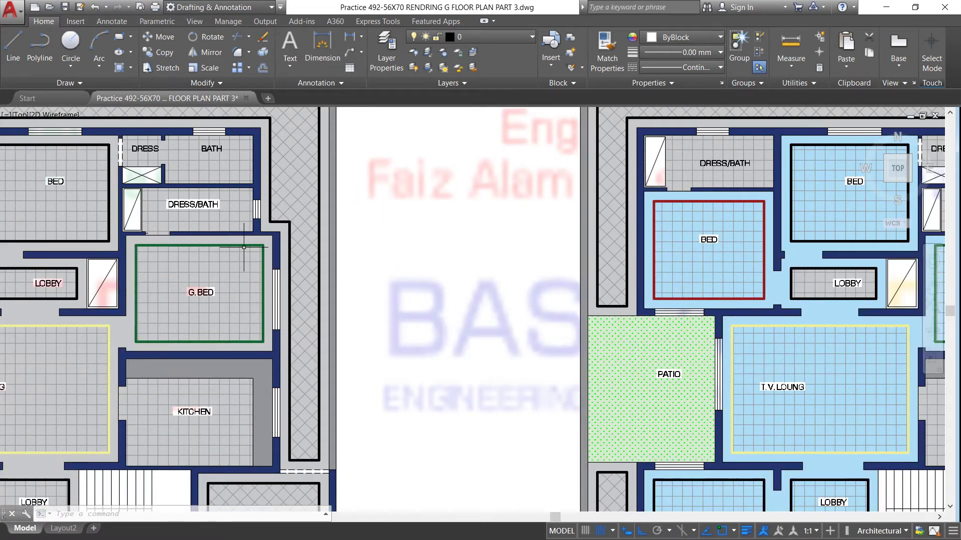
scroll(98, 265, down, 2)
scroll(498, 253, up, 2)
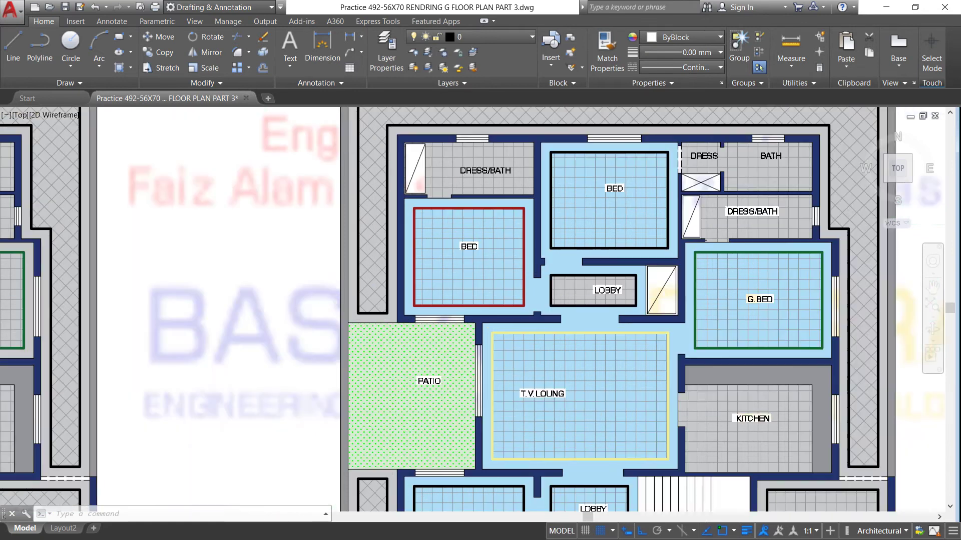
scroll(493, 252, up, 2)
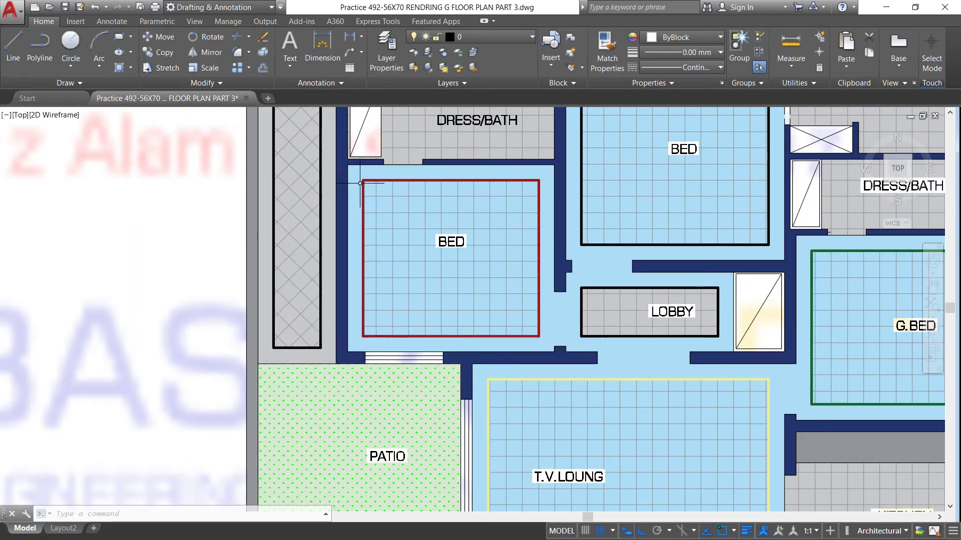
scroll(523, 253, down, 3)
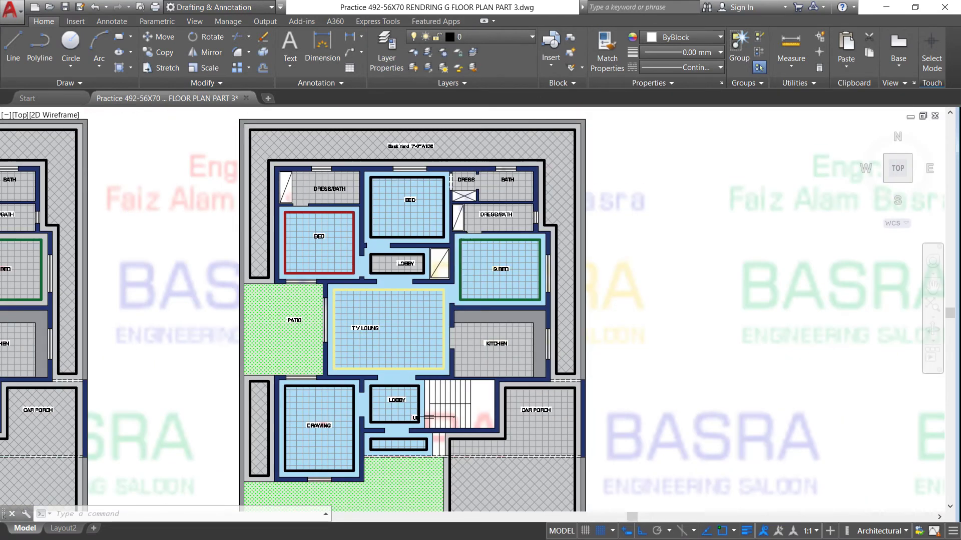
scroll(469, 260, up, 3)
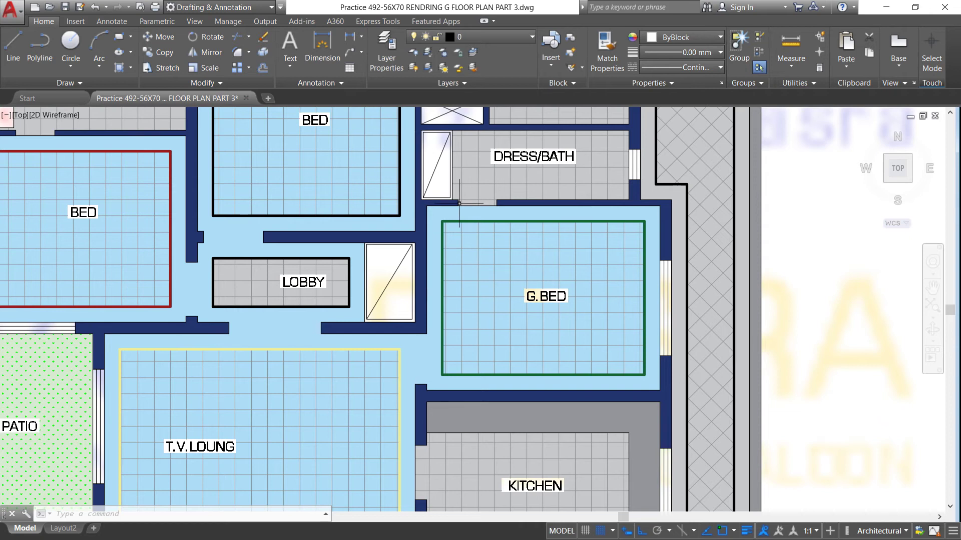
scroll(459, 203, down, 4)
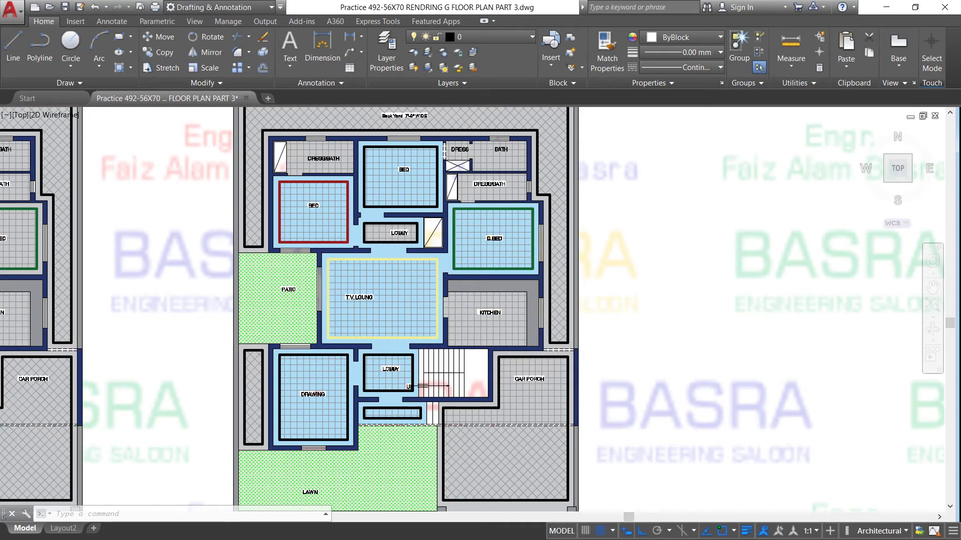
scroll(413, 325, up, 2)
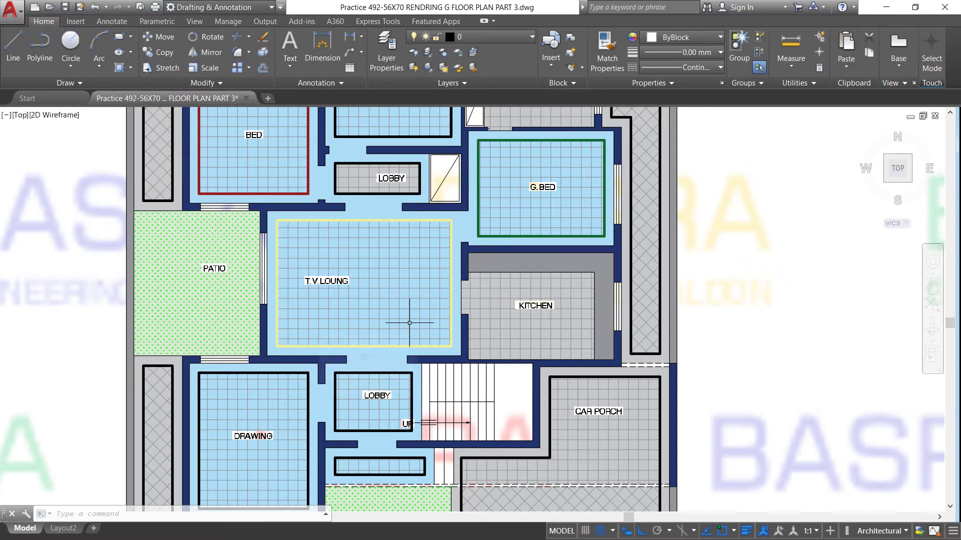
scroll(403, 322, down, 2)
scroll(531, 221, up, 2)
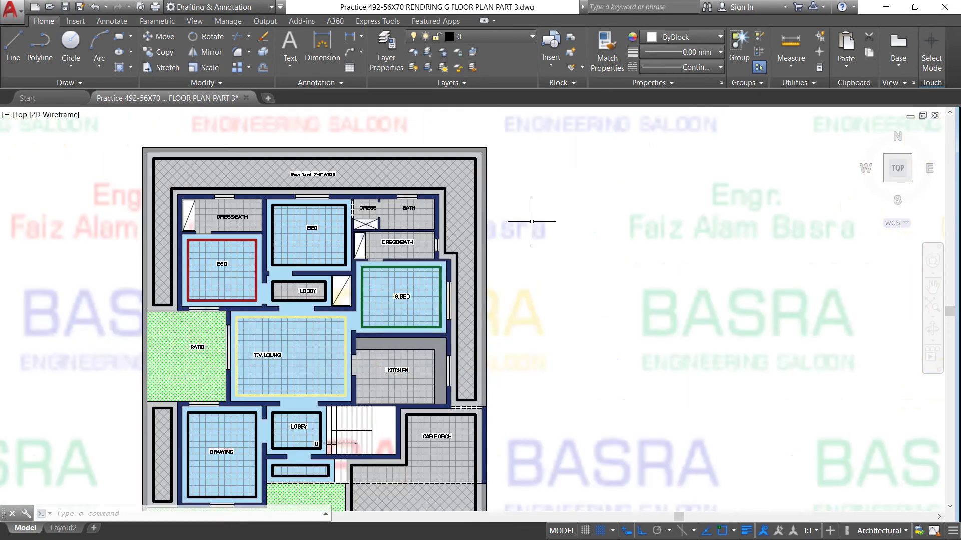
Turn layer 7 on so the light-green-floored plan copy appears beside the blue one
click(531, 37)
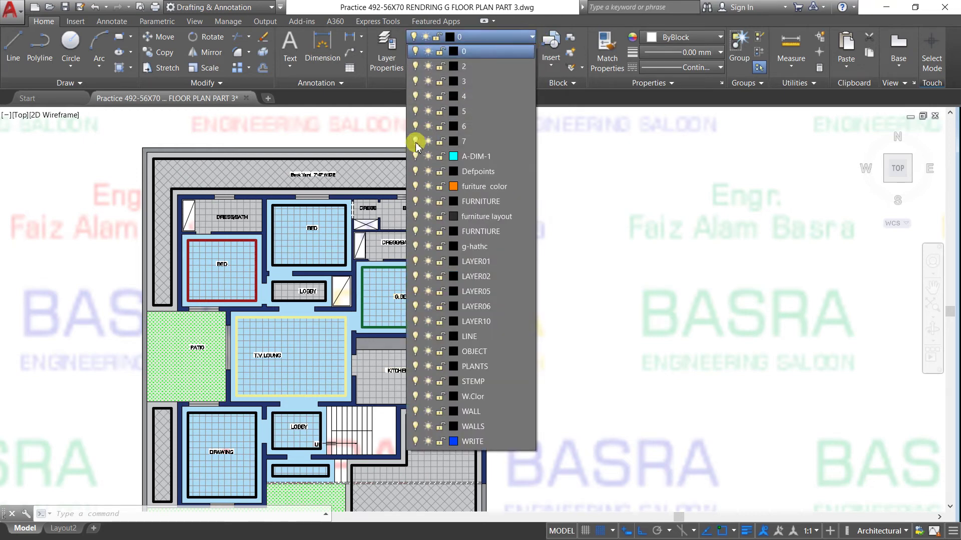
click(415, 141)
scroll(374, 208, down, 2)
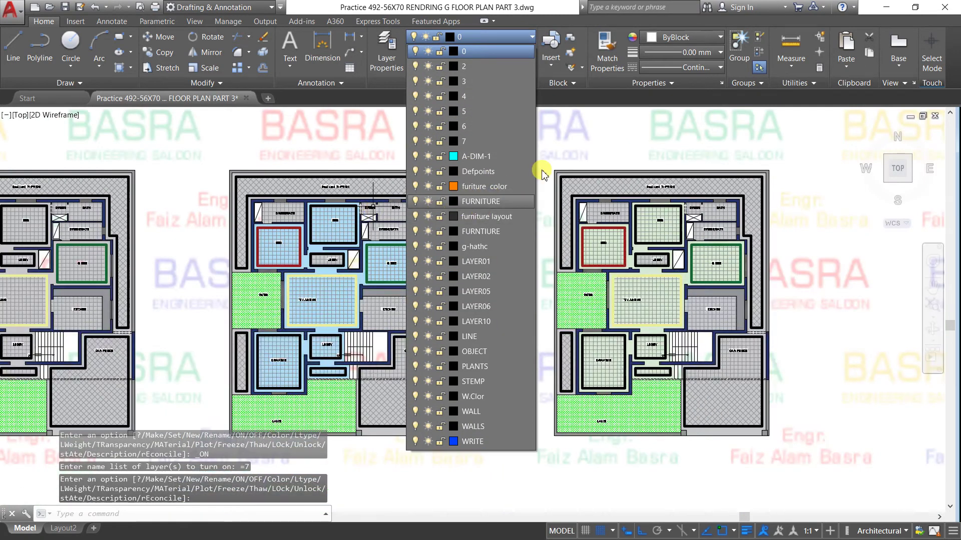
click(541, 169)
scroll(662, 253, up, 3)
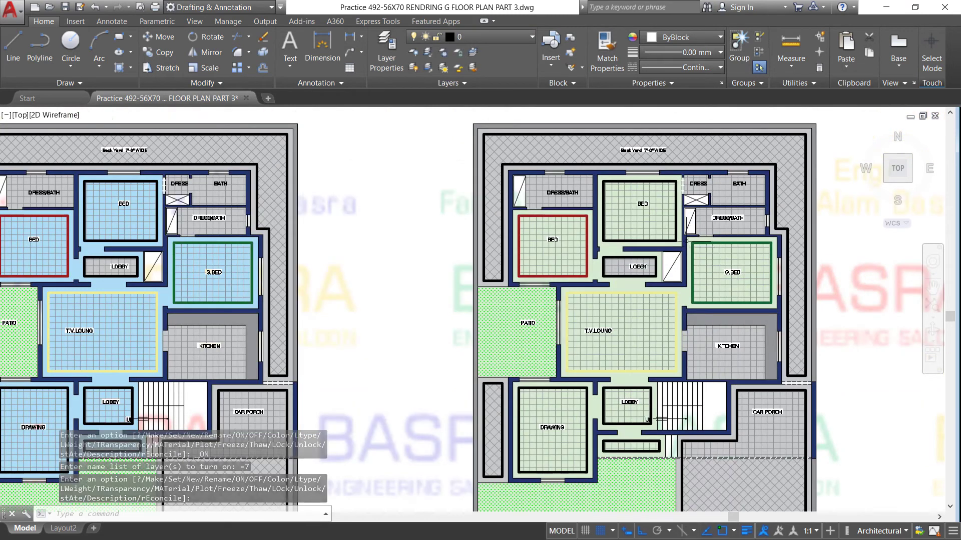
scroll(676, 231, up, 3)
scroll(487, 234, down, 2)
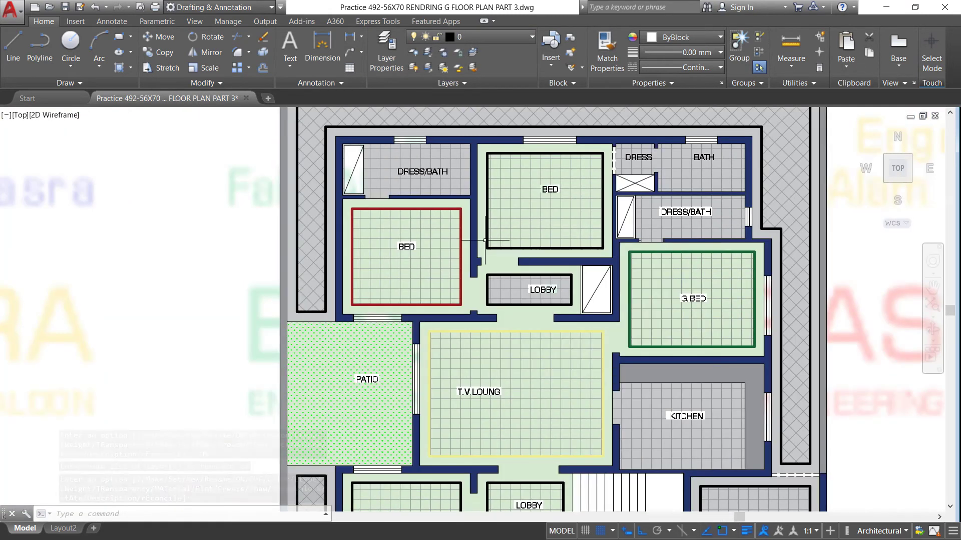
scroll(437, 199, up, 2)
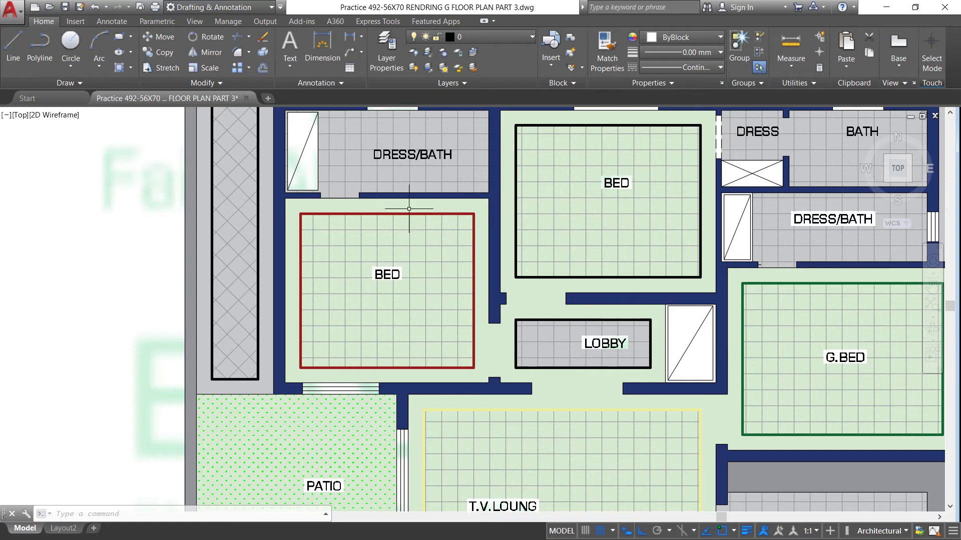
scroll(308, 219, up, 2)
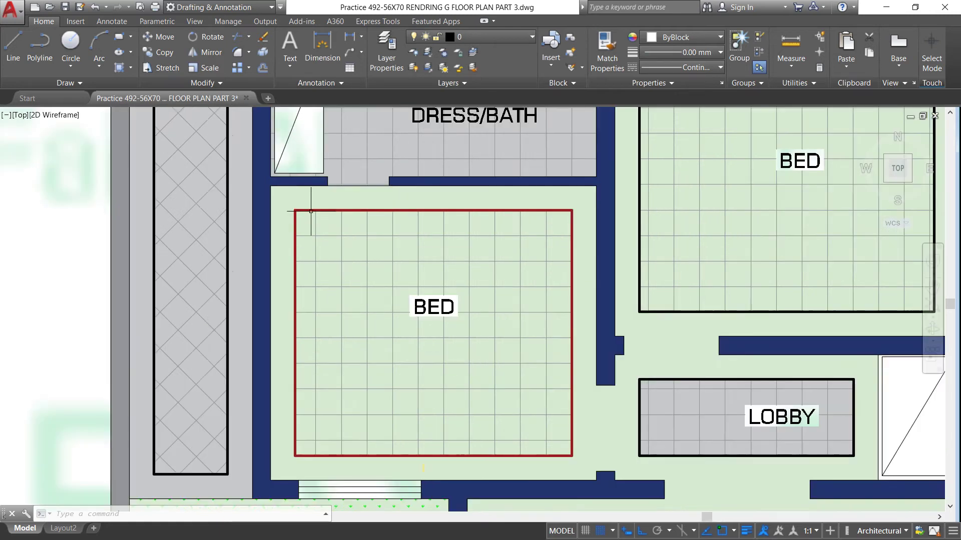
scroll(311, 211, down, 2)
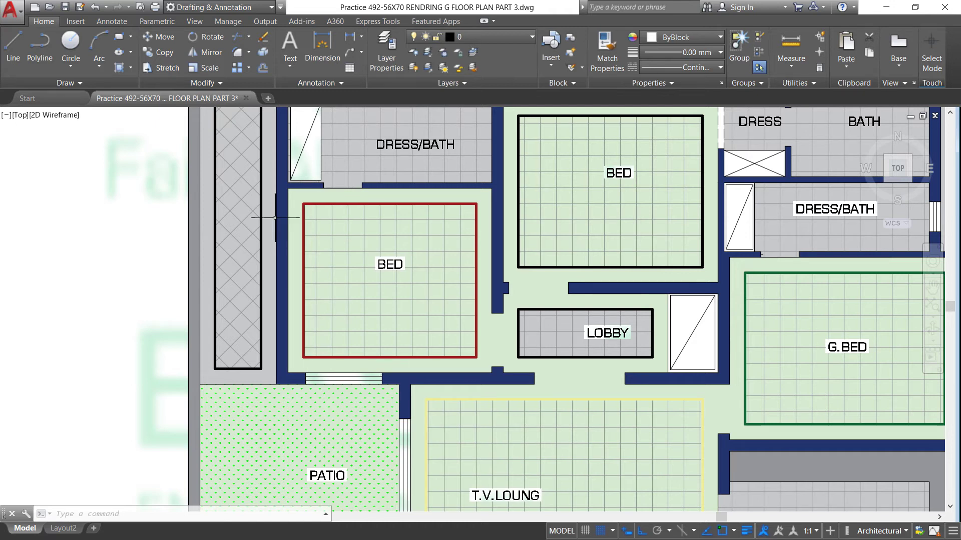
scroll(276, 210, down, 2)
scroll(441, 271, up, 2)
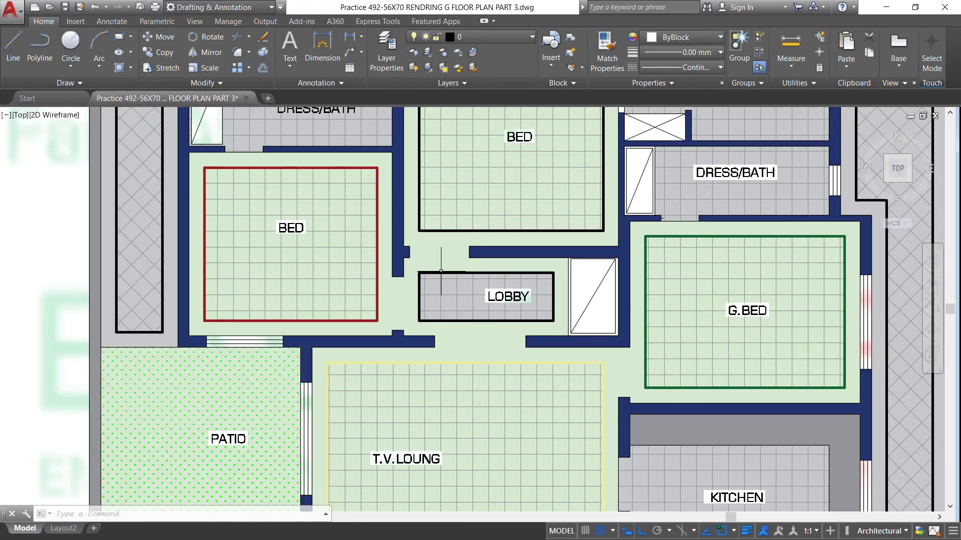
Match the upper bedroom's floor hatch onto the lobby floor's grid pattern
click(608, 48)
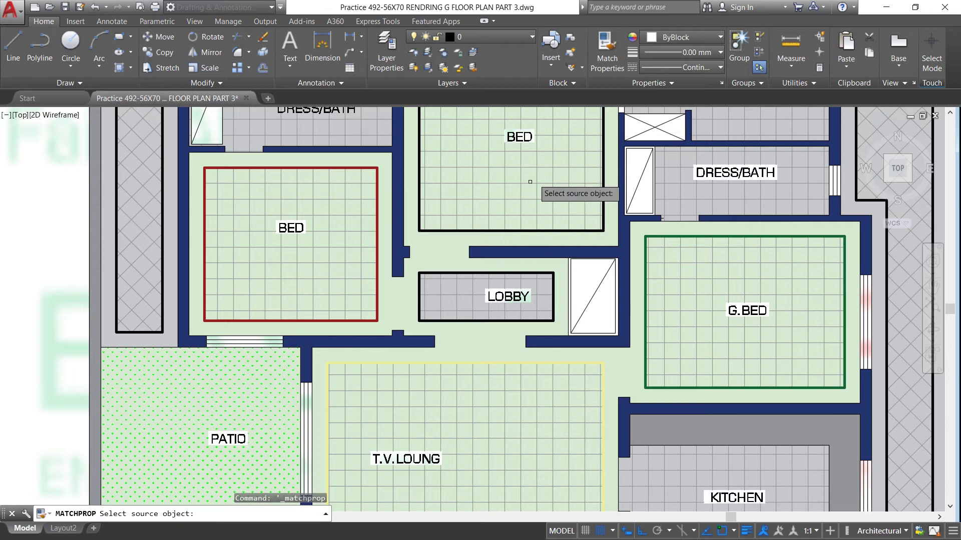
click(515, 192)
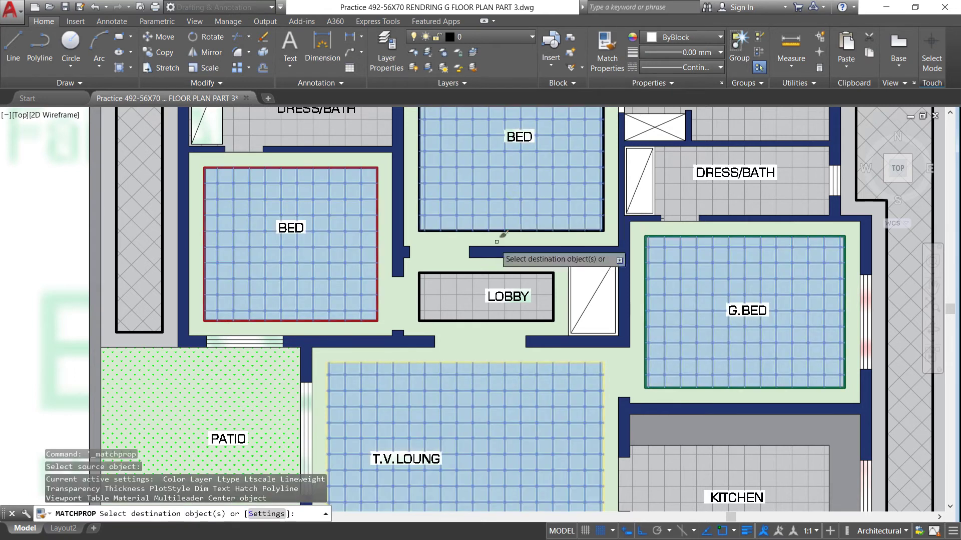
click(467, 302)
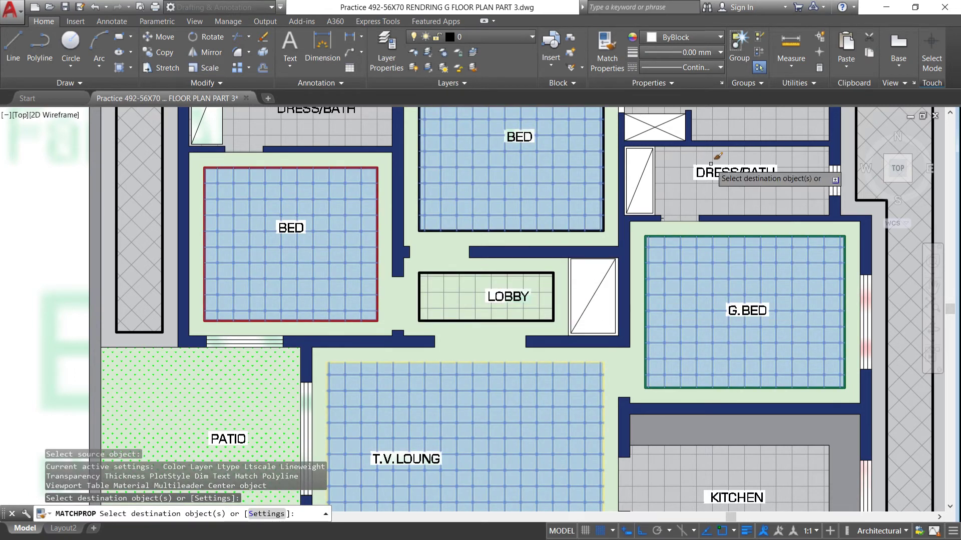
scroll(463, 163, down, 2)
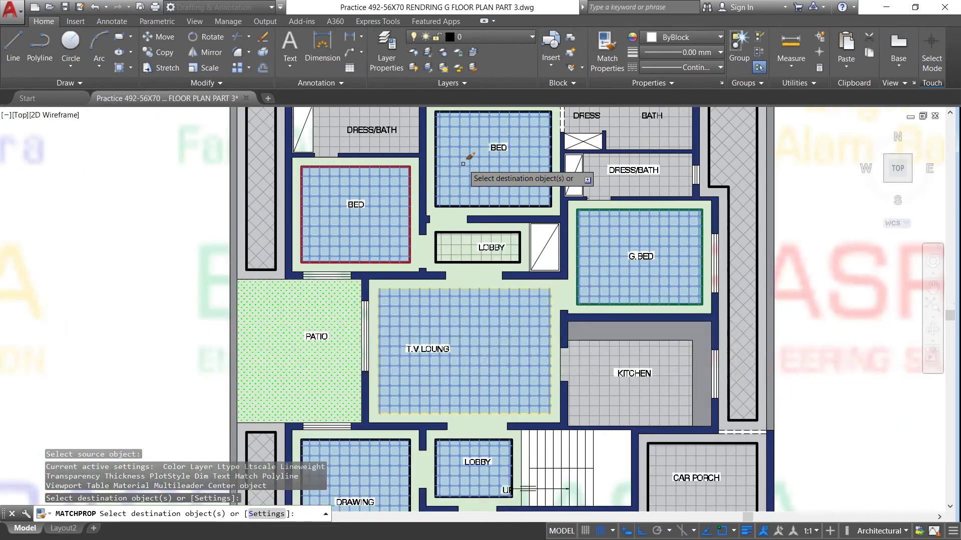
scroll(463, 163, down, 2)
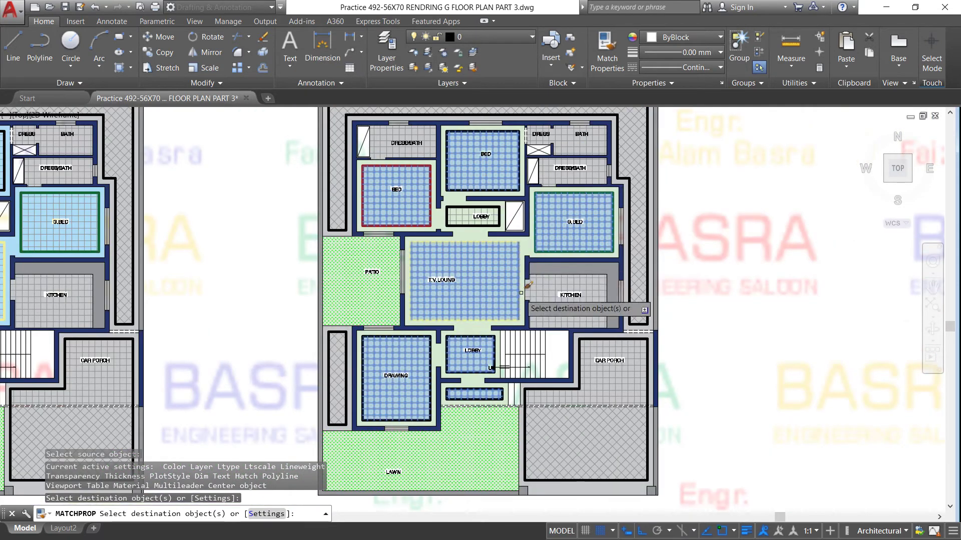
key(Escape)
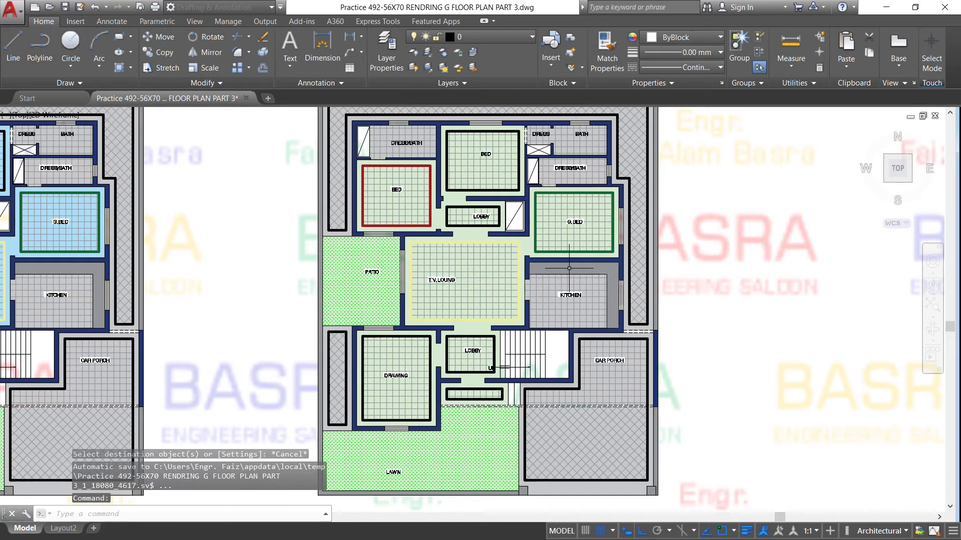
scroll(393, 234, up, 2)
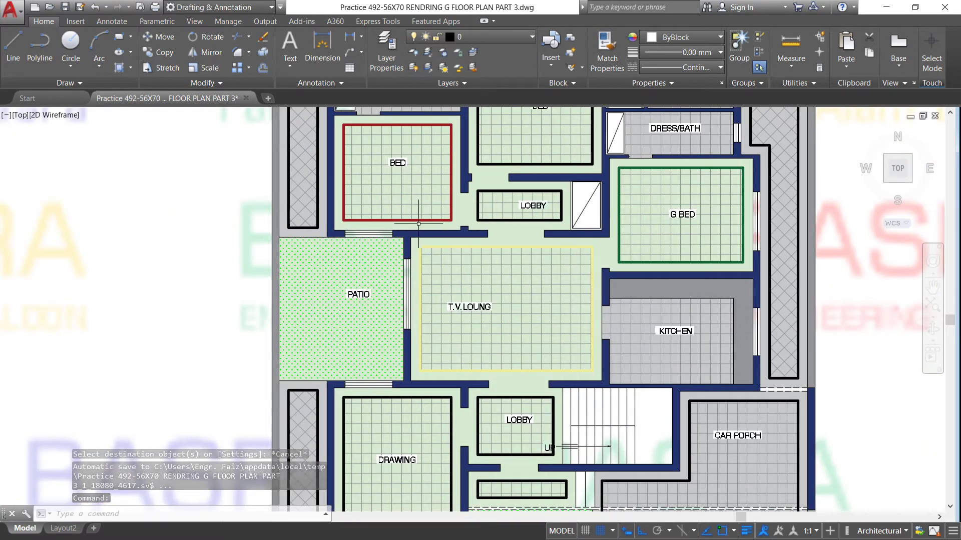
Make the cross-hatched side strips and the corridor floor solid light green
click(619, 55)
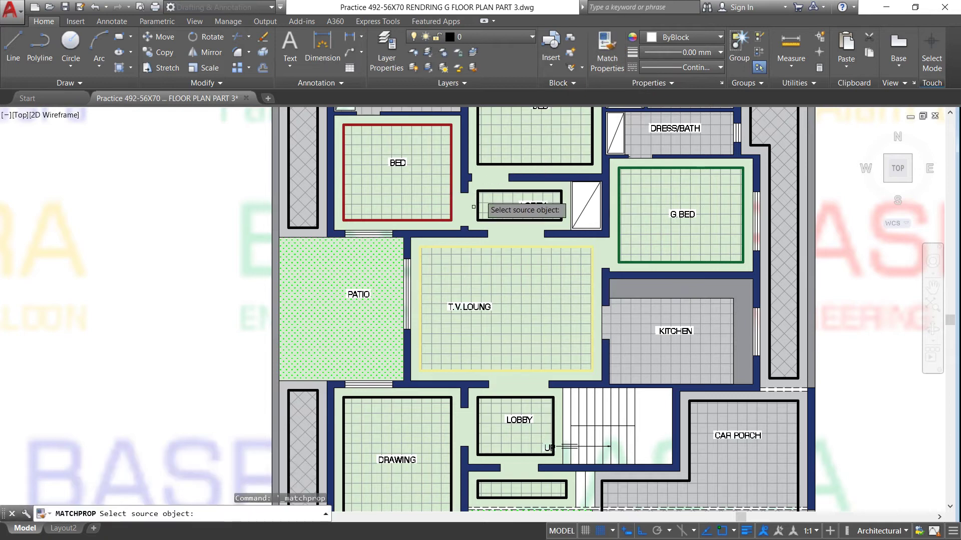
click(464, 213)
click(316, 204)
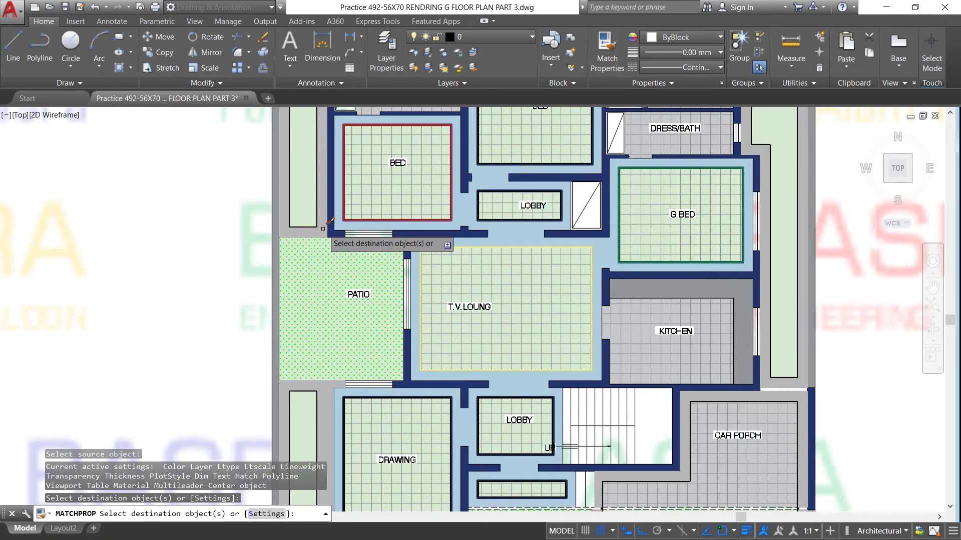
click(546, 241)
key(Escape)
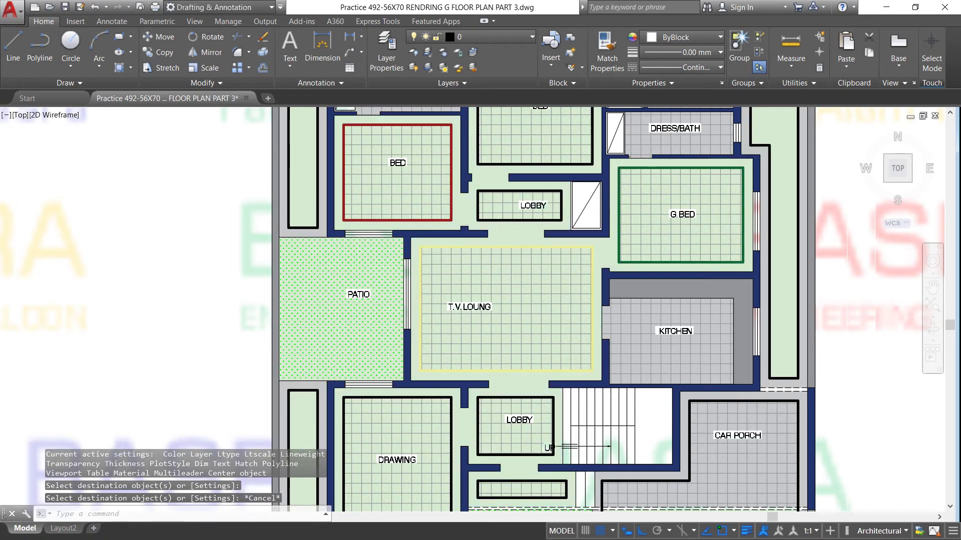
scroll(462, 256, down, 2)
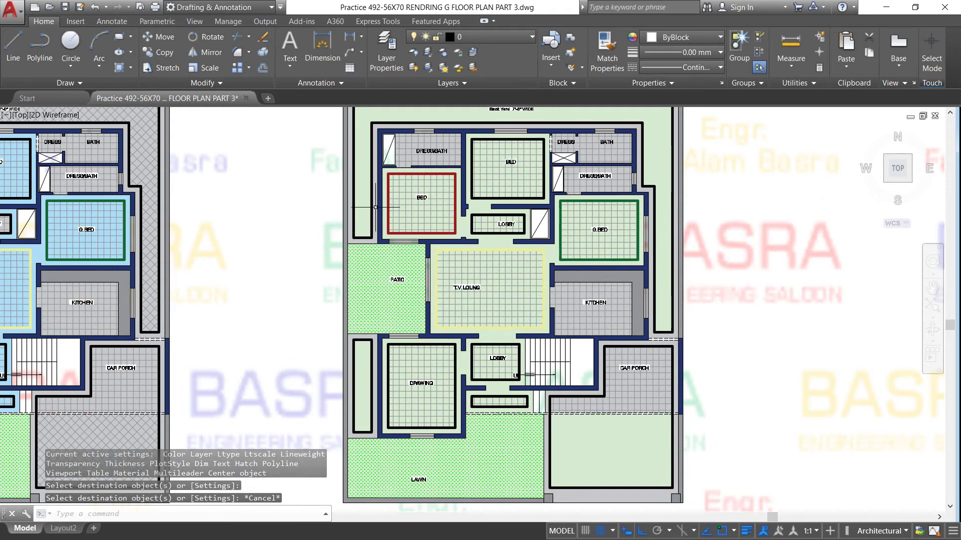
scroll(376, 207, up, 2)
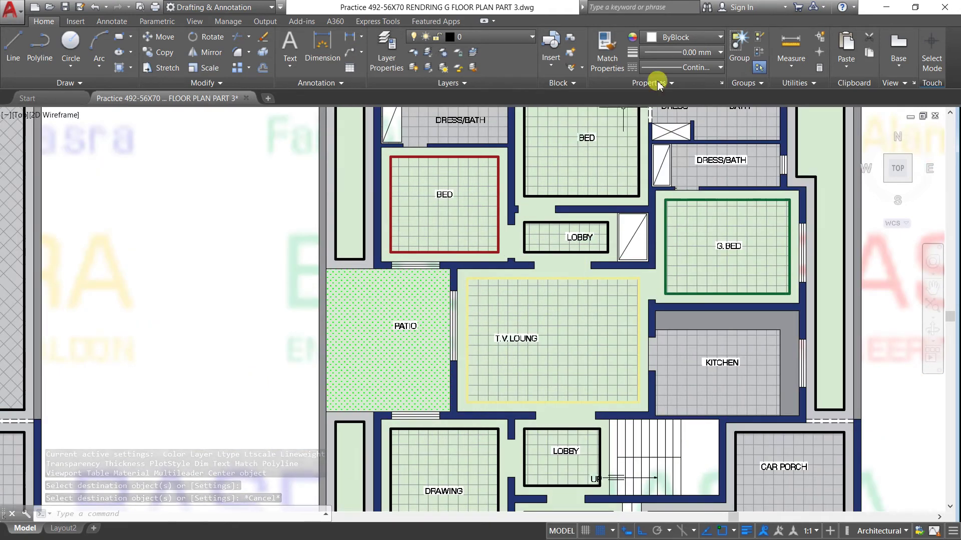
Turn the grey strip beside the bedroom into light-green floor
click(620, 50)
scroll(392, 259, up, 4)
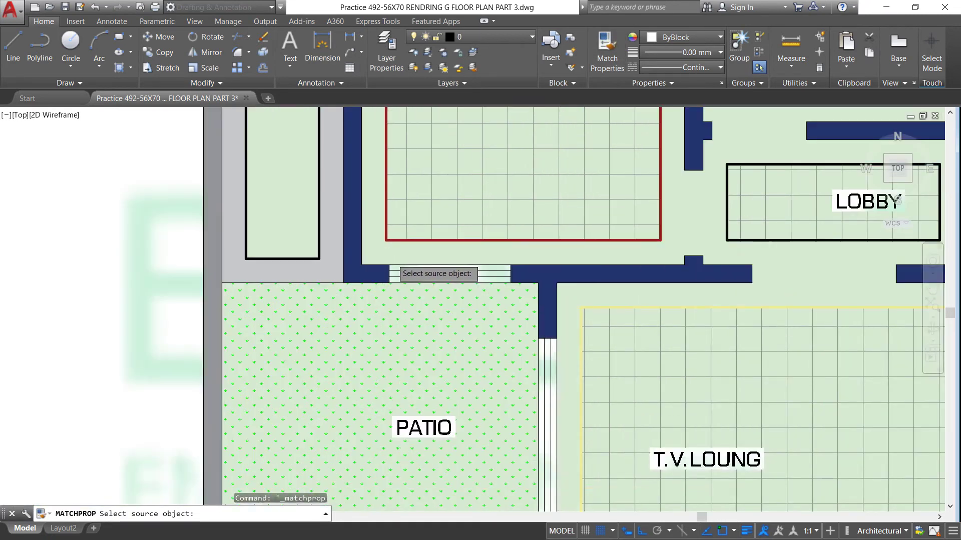
click(392, 258)
click(338, 263)
key(Escape)
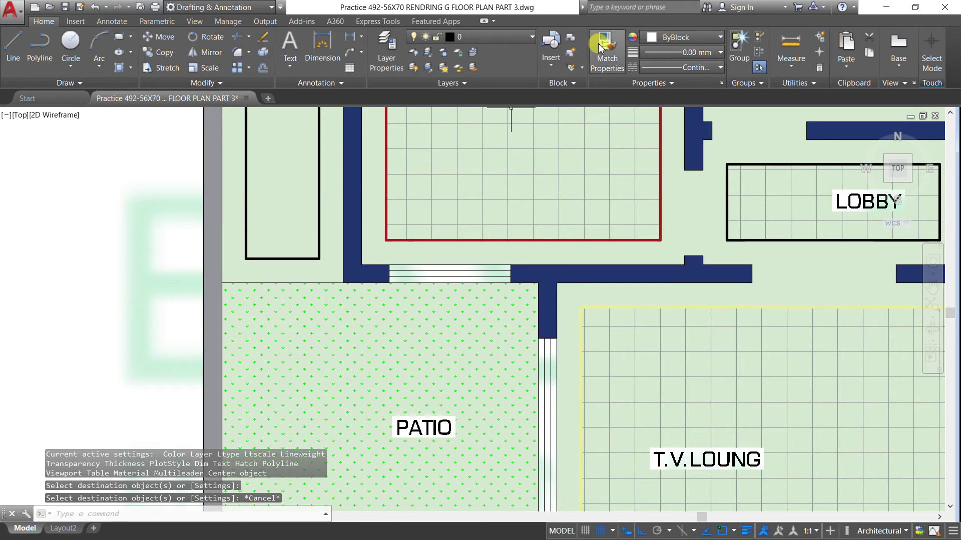
Pick the bedroom's grid floor as a Match Properties source, then end the command
click(601, 48)
click(465, 178)
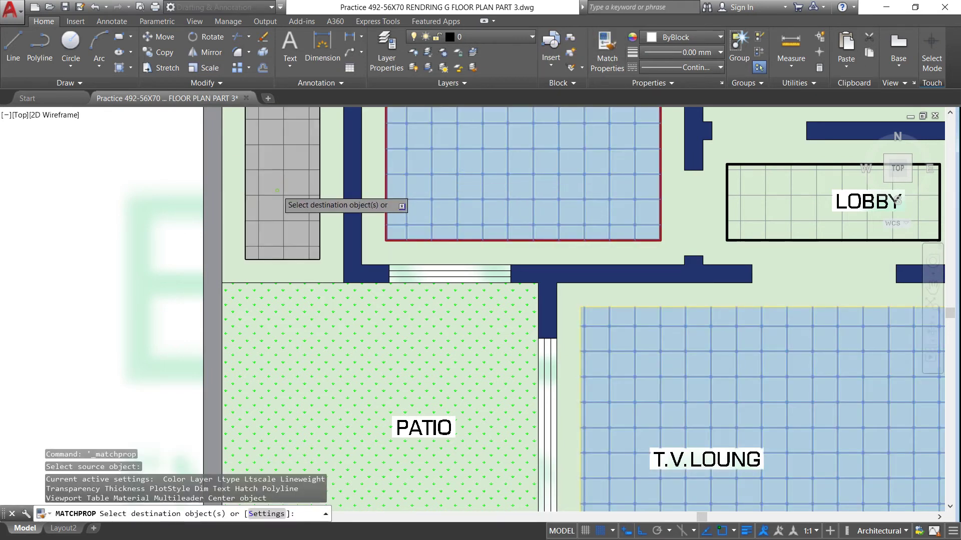
right_click(277, 190)
click(293, 196)
scroll(311, 205, down, 4)
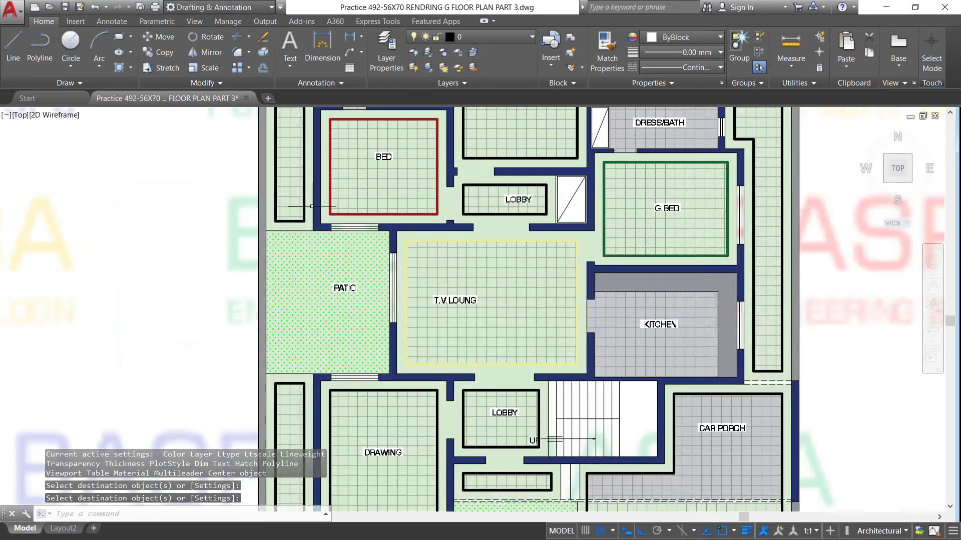
scroll(312, 206, down, 2)
scroll(340, 180, down, 2)
scroll(358, 156, up, 2)
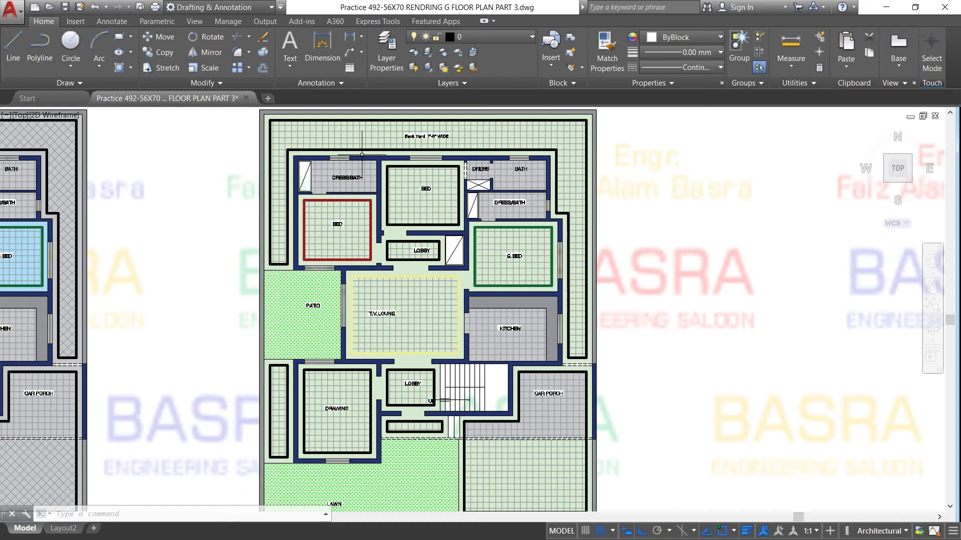
scroll(514, 497, up, 2)
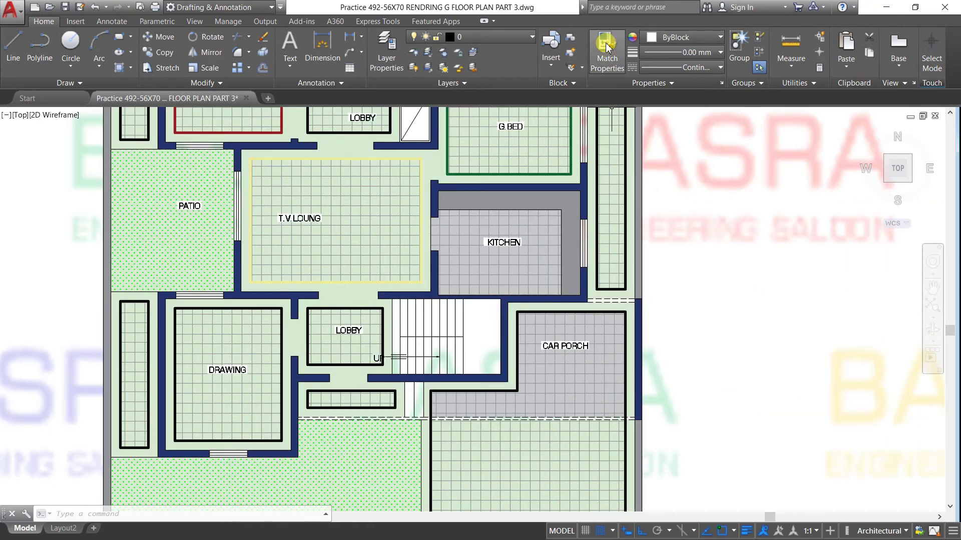
Give the car porch the matched light-green floor hatch
click(607, 57)
click(584, 437)
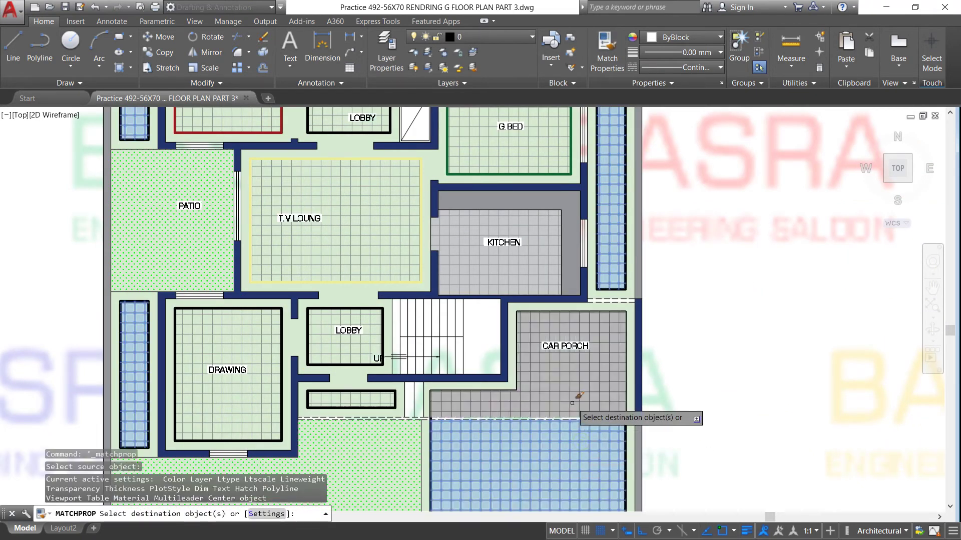
right_click(571, 398)
key(Escape)
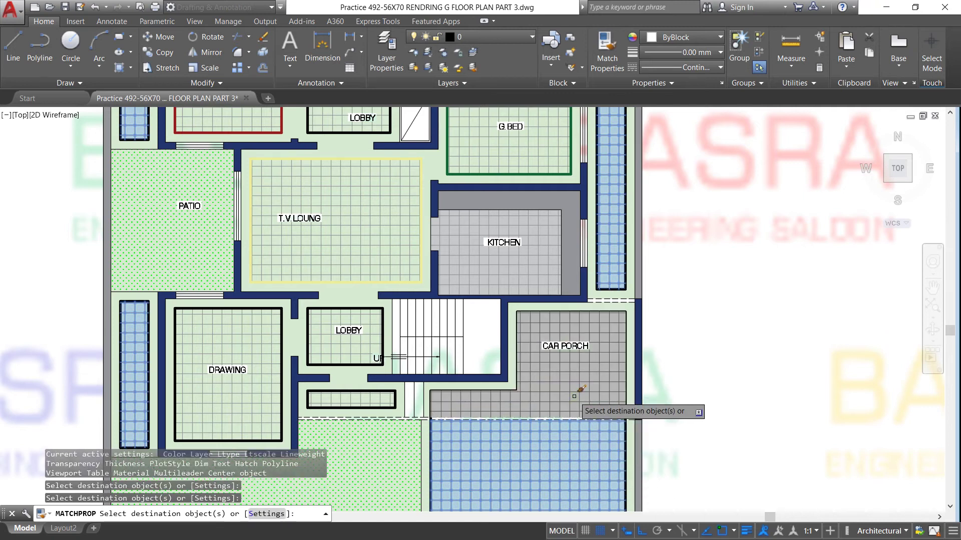
scroll(573, 396, down, 5)
key(Escape)
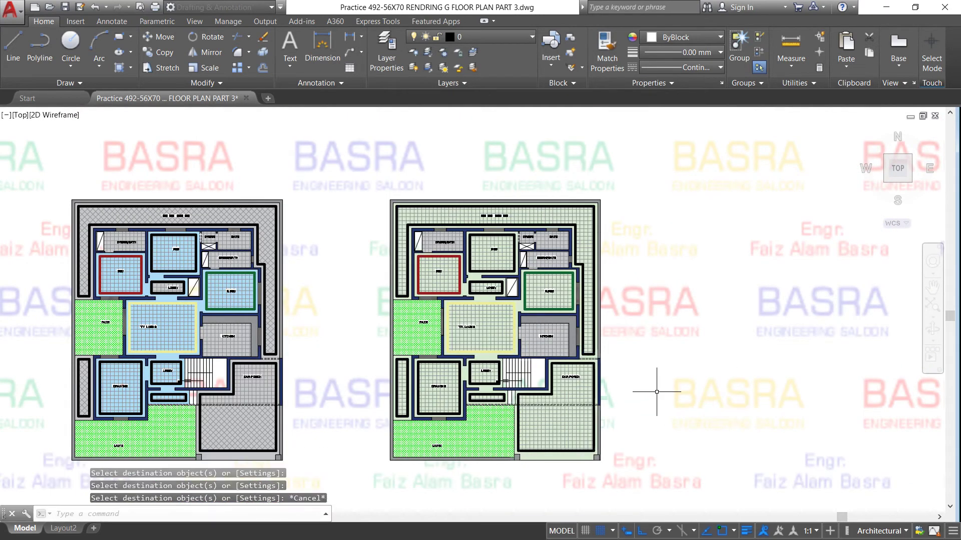
scroll(460, 288, up, 2)
Give the bath and kitchen hatch pink background 247,171,174 with light-grey 199,200,202 tile lines
scroll(452, 236, up, 2)
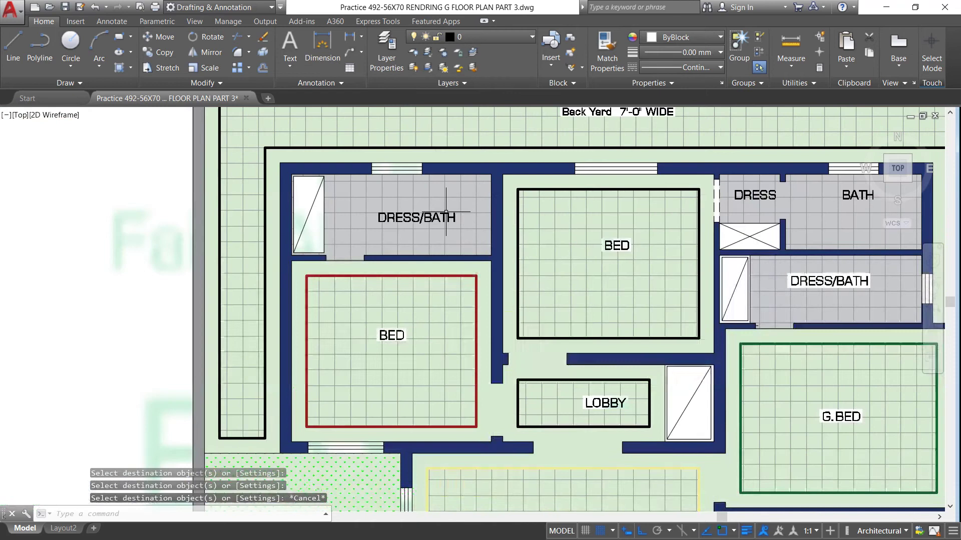
click(452, 205)
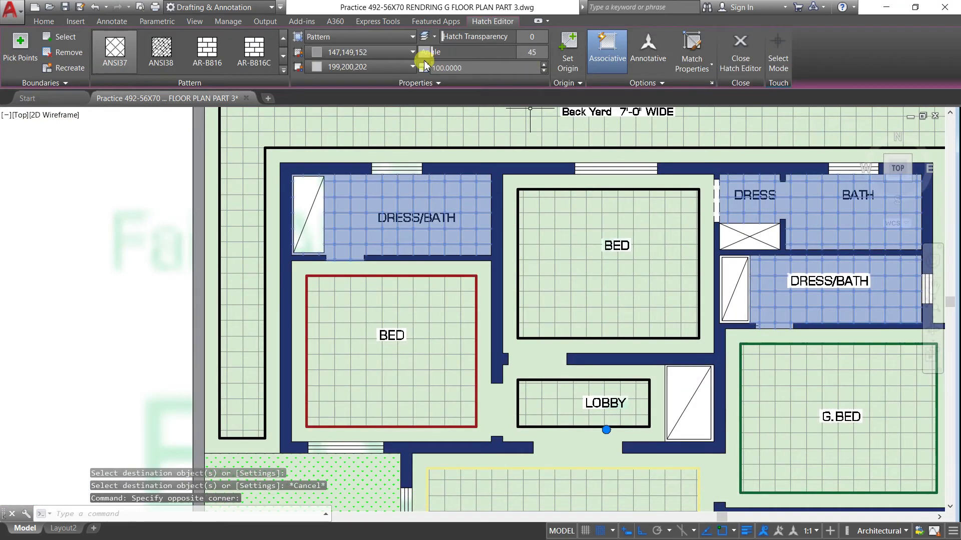
click(414, 52)
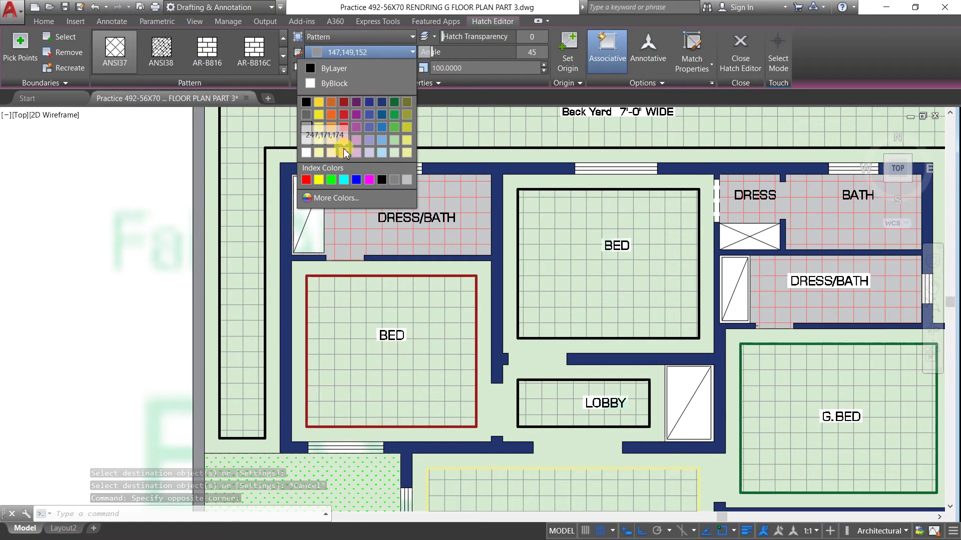
click(431, 89)
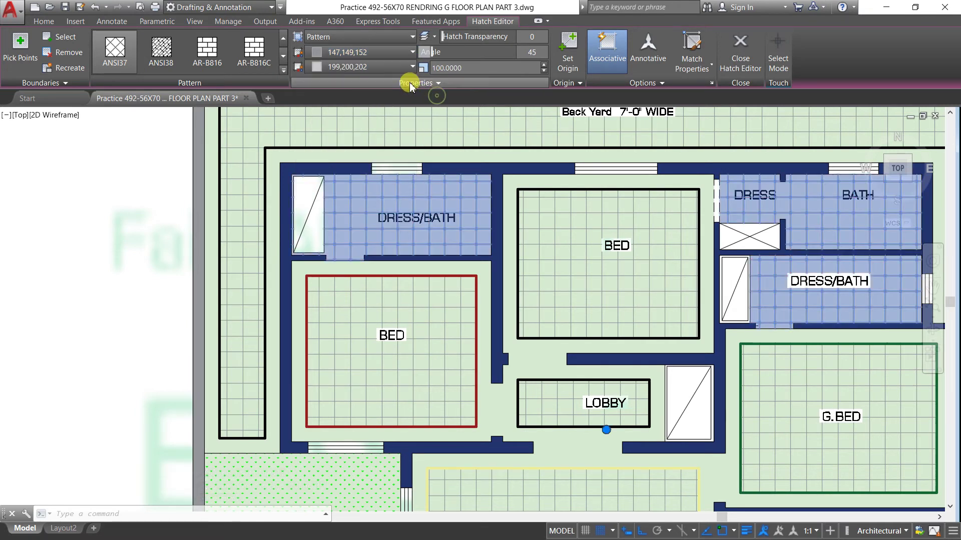
click(412, 67)
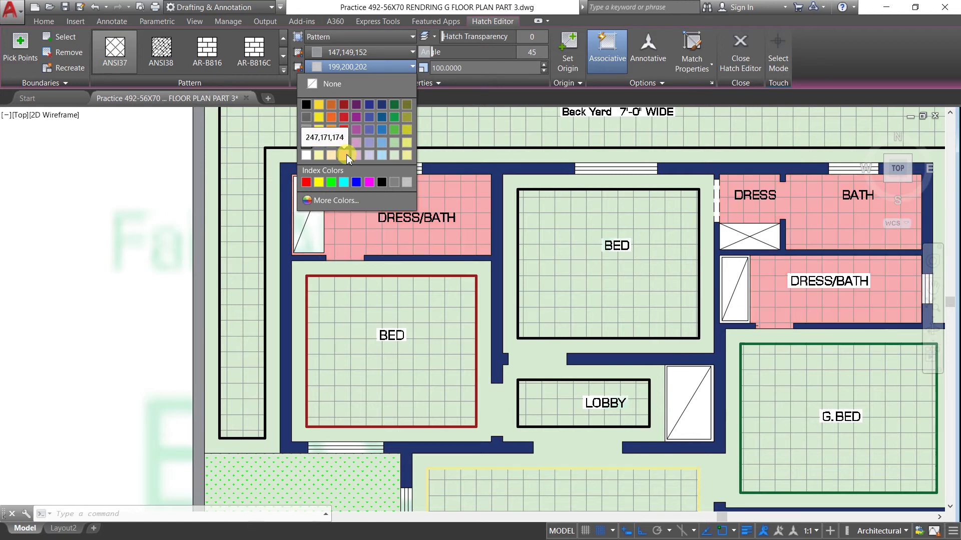
click(345, 156)
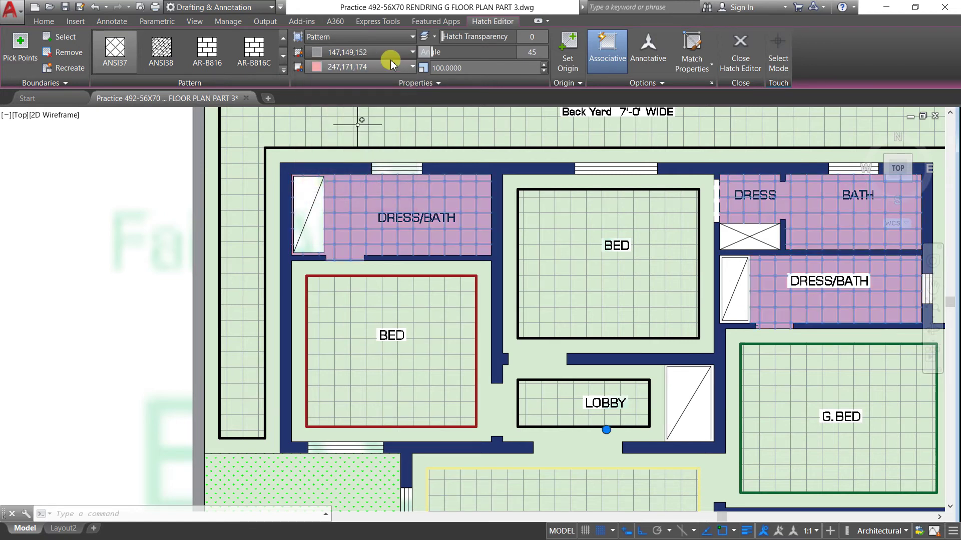
click(411, 52)
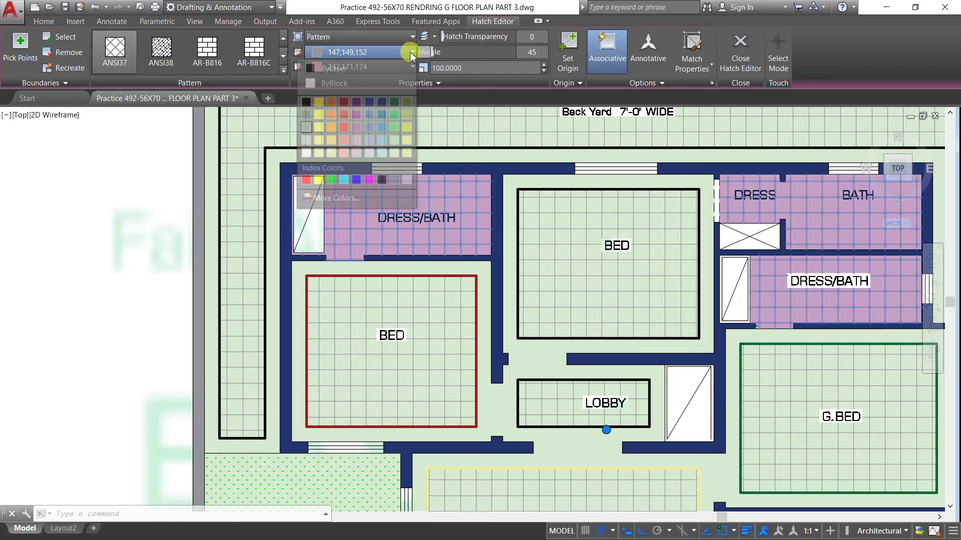
click(306, 140)
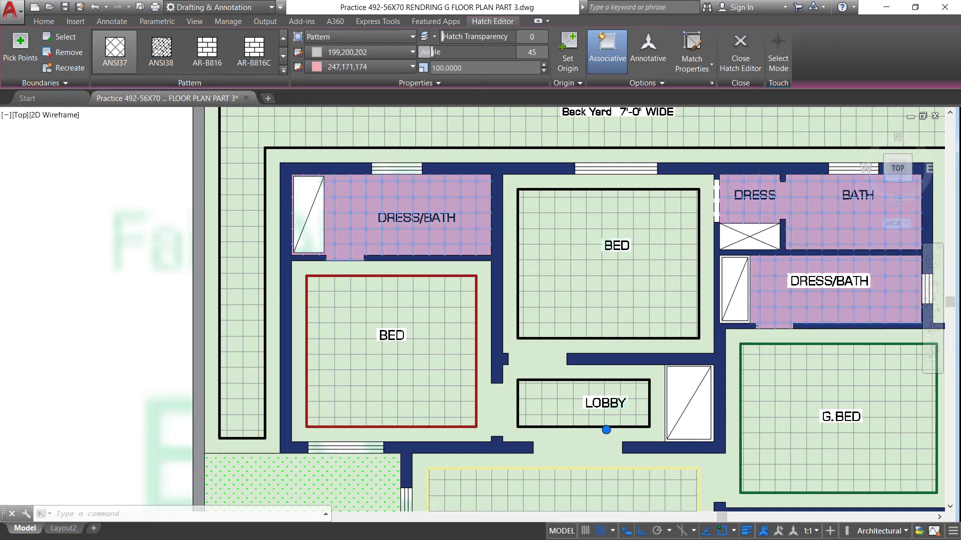
key(Escape)
scroll(457, 162, down, 3)
scroll(458, 161, down, 2)
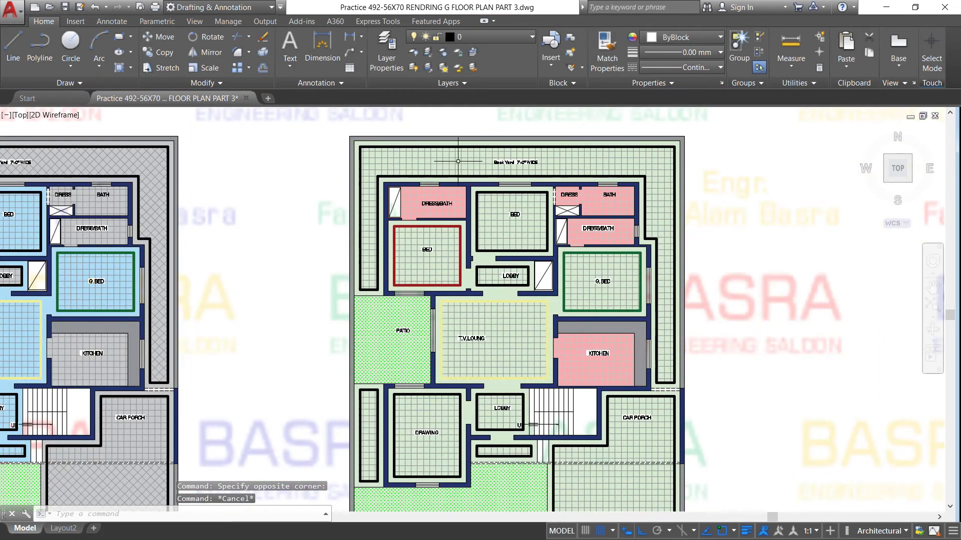
scroll(600, 370, up, 2)
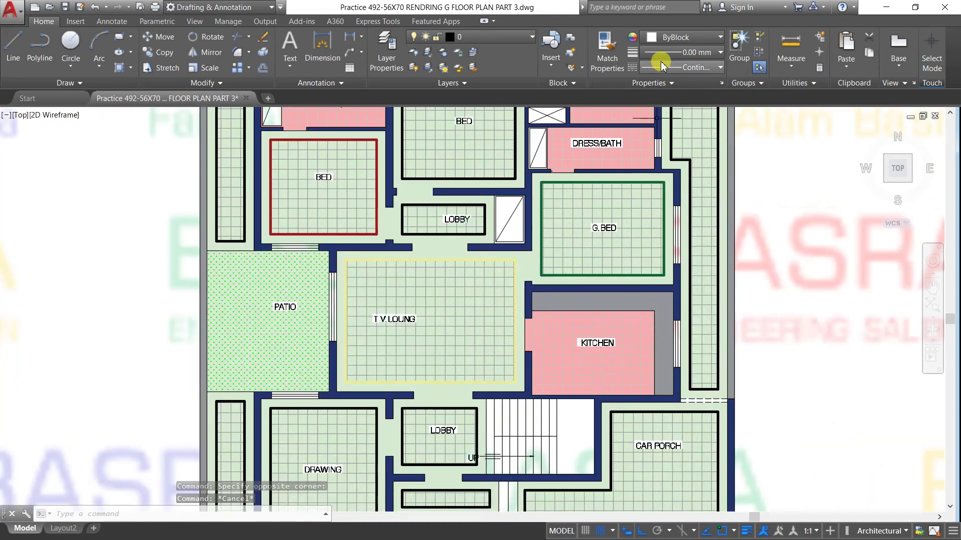
Match the light-green corridor floor onto the strip beside the kitchen
click(607, 50)
click(538, 281)
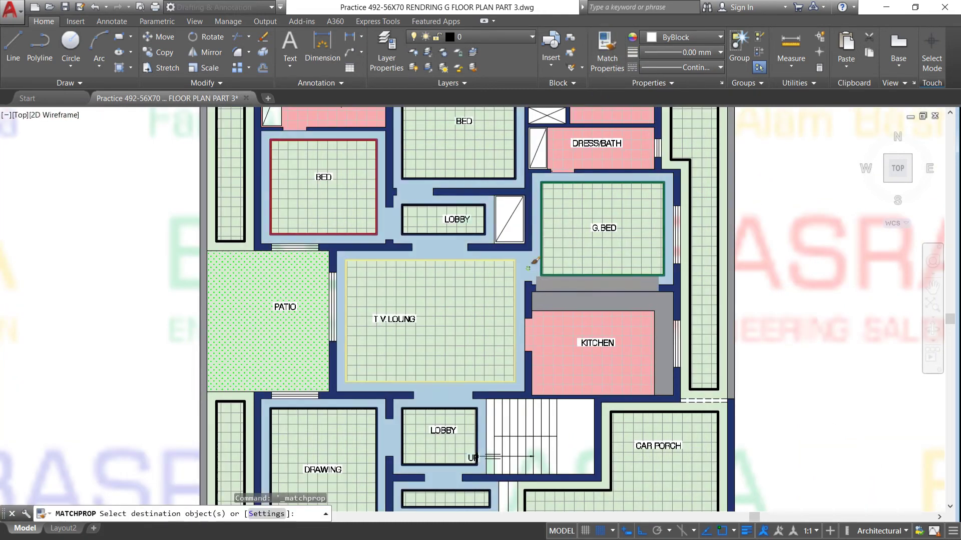
click(553, 303)
right_click(556, 305)
click(571, 307)
scroll(579, 202, down, 4)
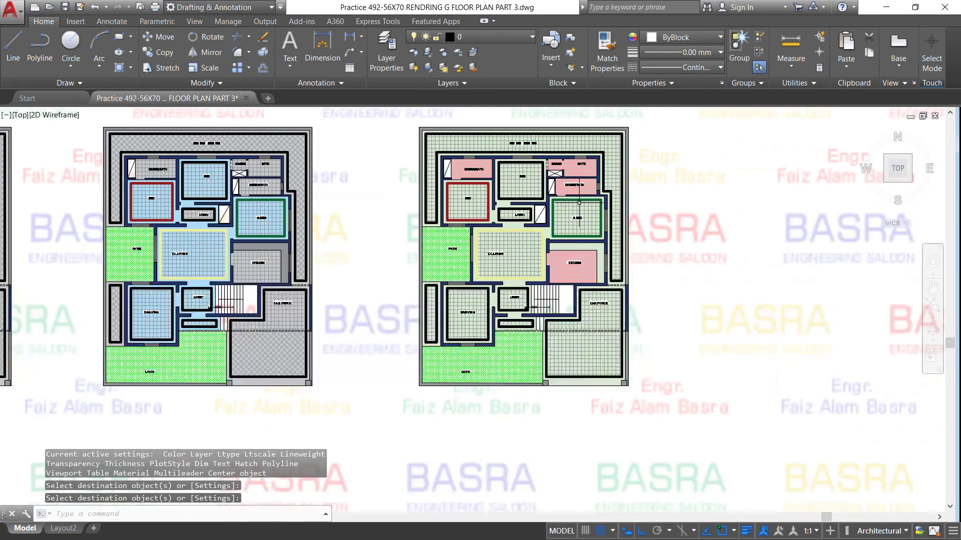
scroll(493, 247, up, 2)
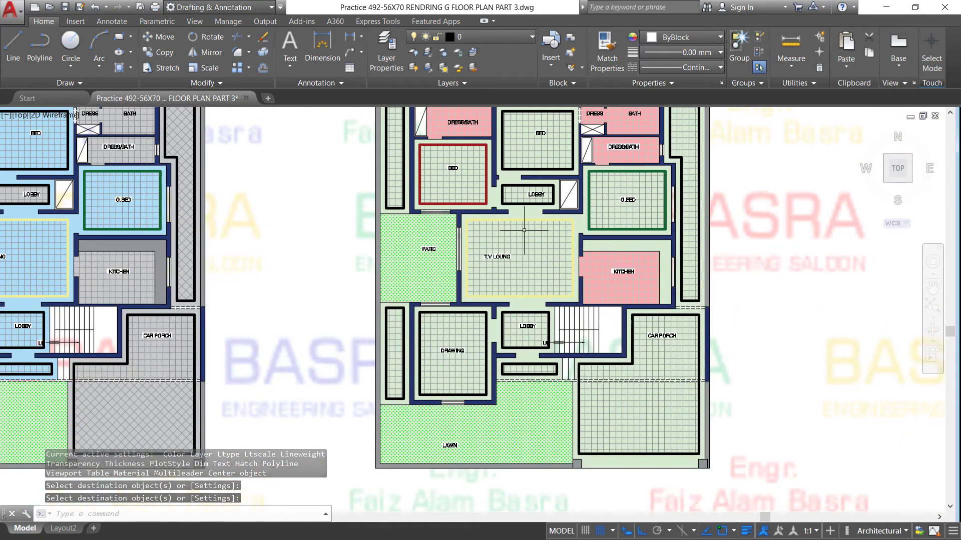
scroll(581, 275, down, 3)
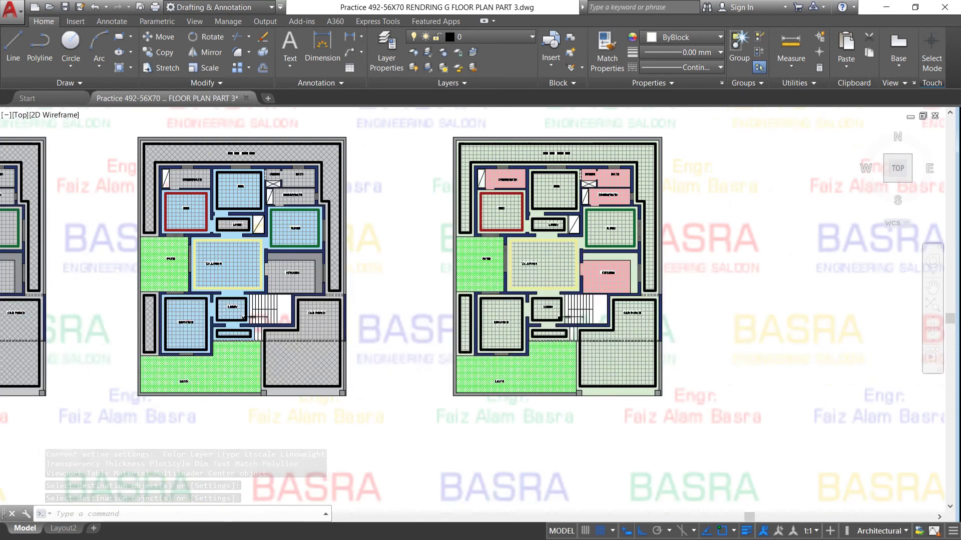
scroll(495, 163, up, 2)
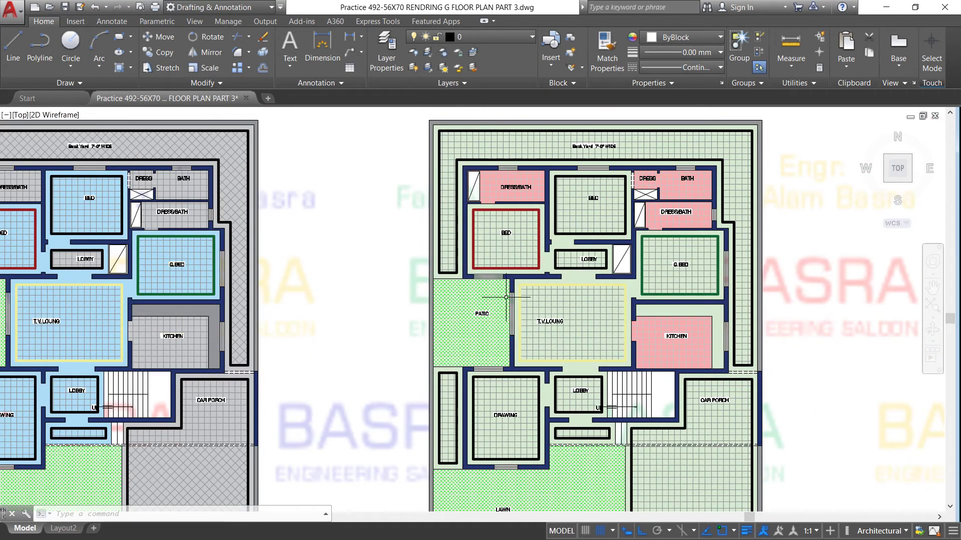
Set the patio grass hatch background to dark green 19,103,52
scroll(506, 298, up, 2)
click(471, 288)
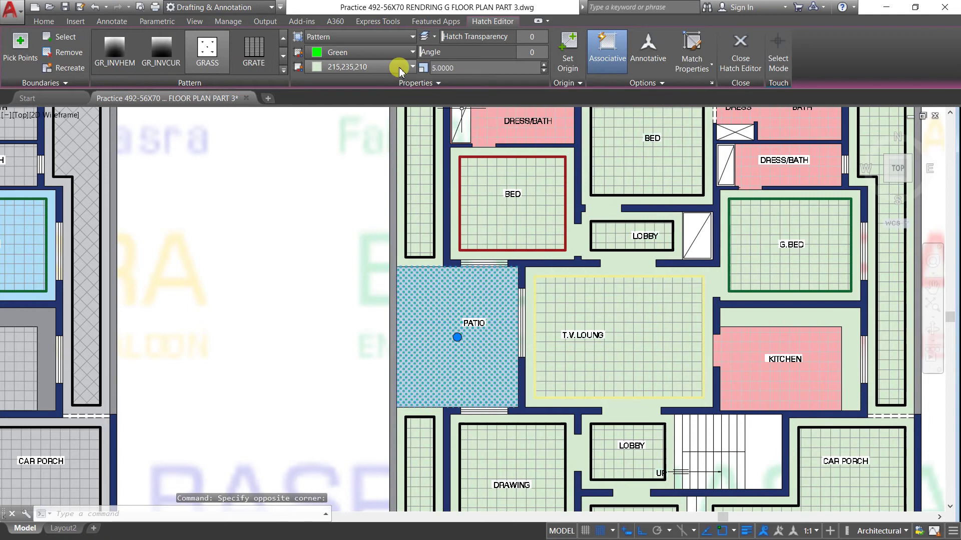
click(408, 67)
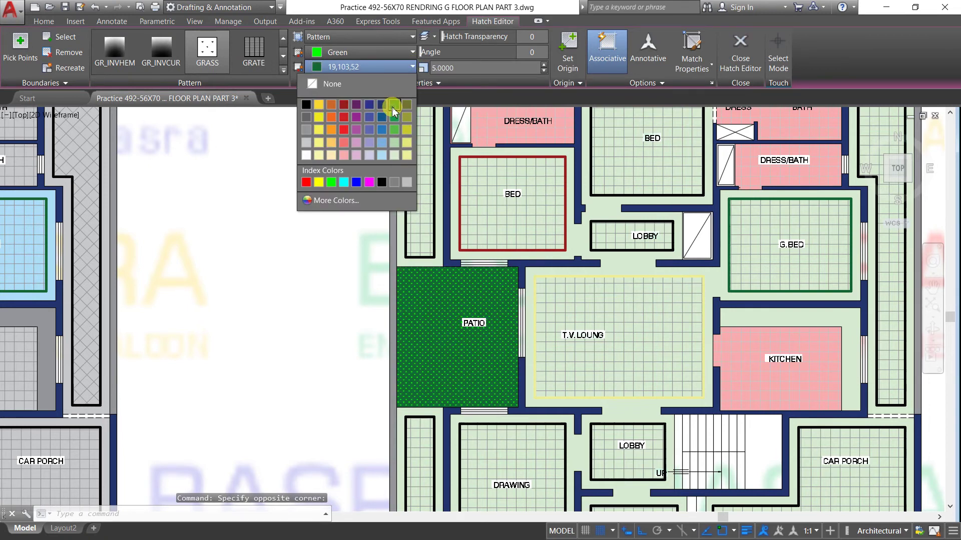
click(393, 111)
key(Escape)
scroll(300, 225, down, 2)
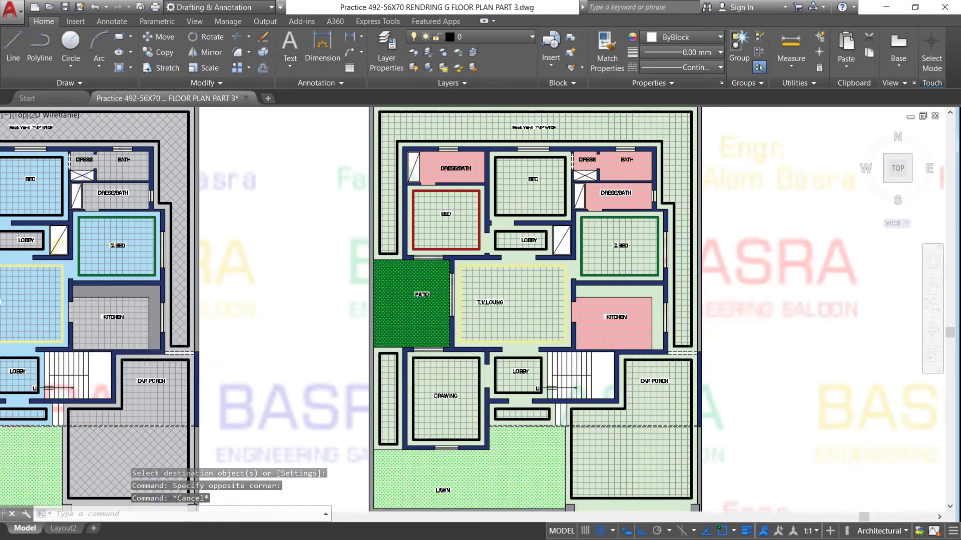
scroll(333, 243, down, 2)
Match the patio's dark-green grass hatch onto the lawn
click(607, 50)
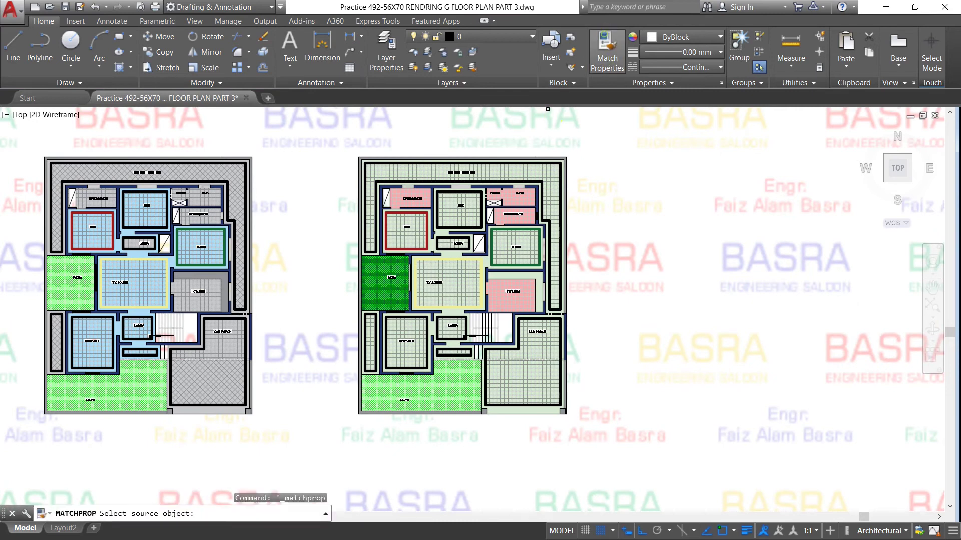
scroll(410, 319, up, 2)
click(395, 296)
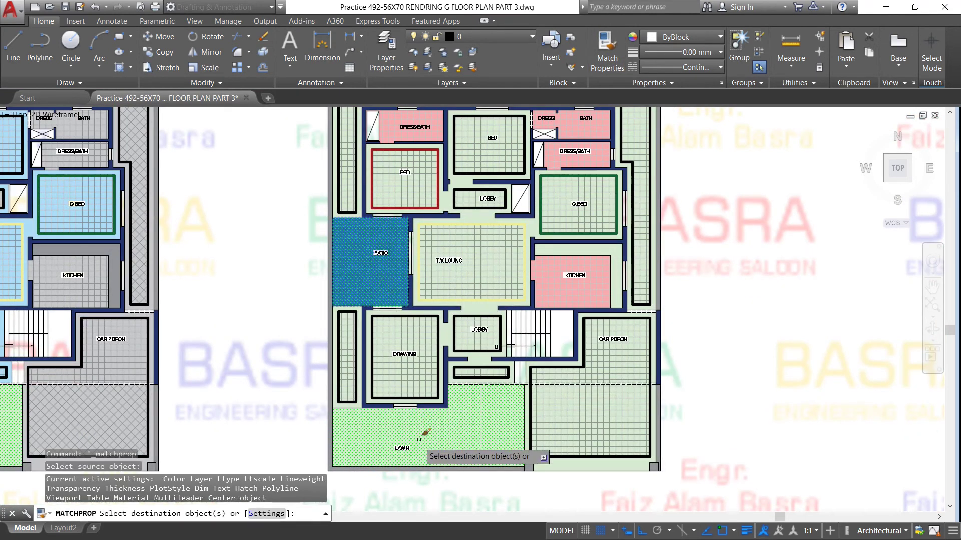
click(423, 438)
right_click(435, 436)
click(455, 443)
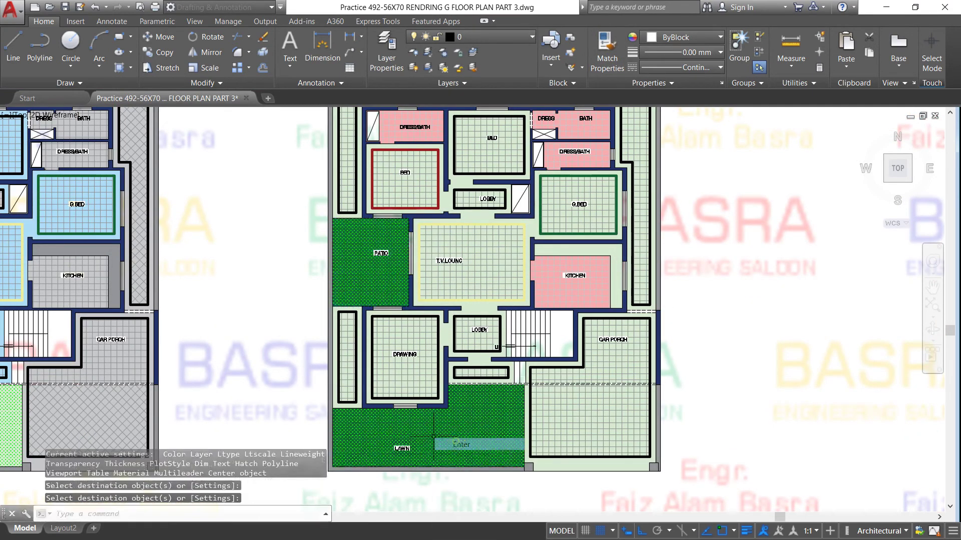
scroll(387, 159, up, 2)
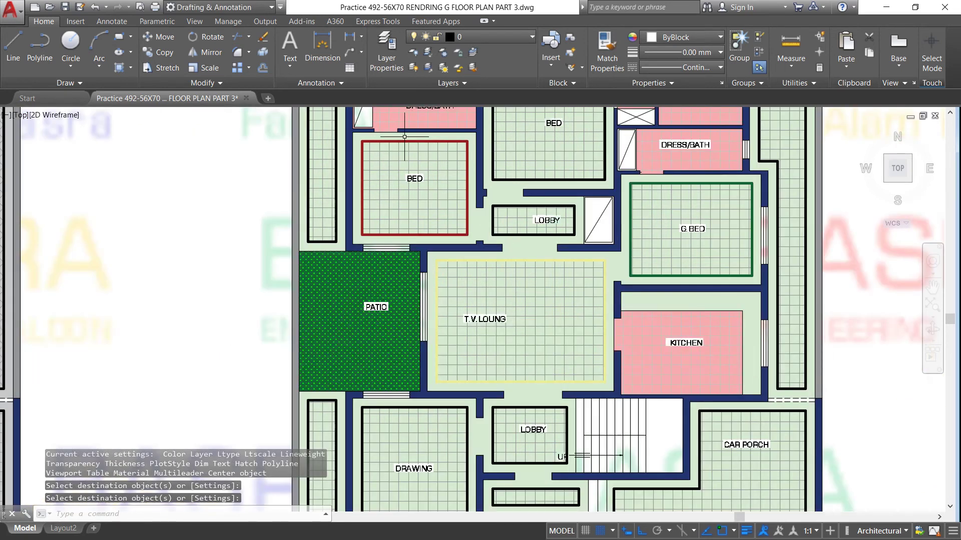
scroll(406, 134, up, 2)
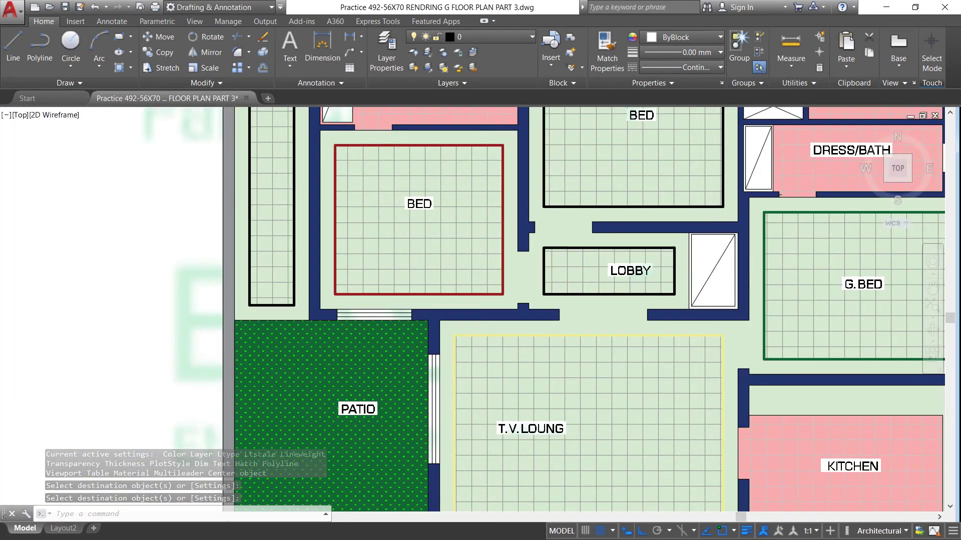
scroll(390, 149, down, 2)
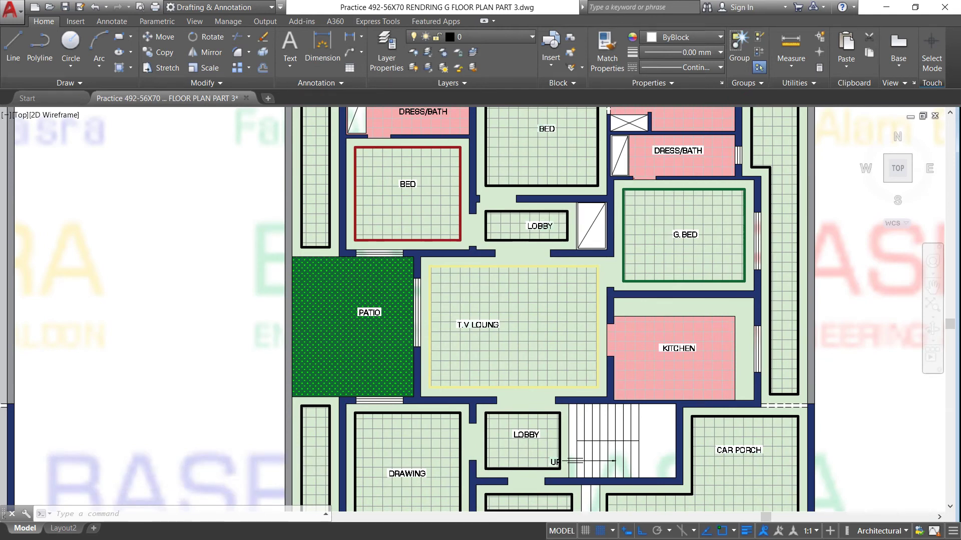
scroll(508, 173, down, 2)
scroll(509, 146, up, 2)
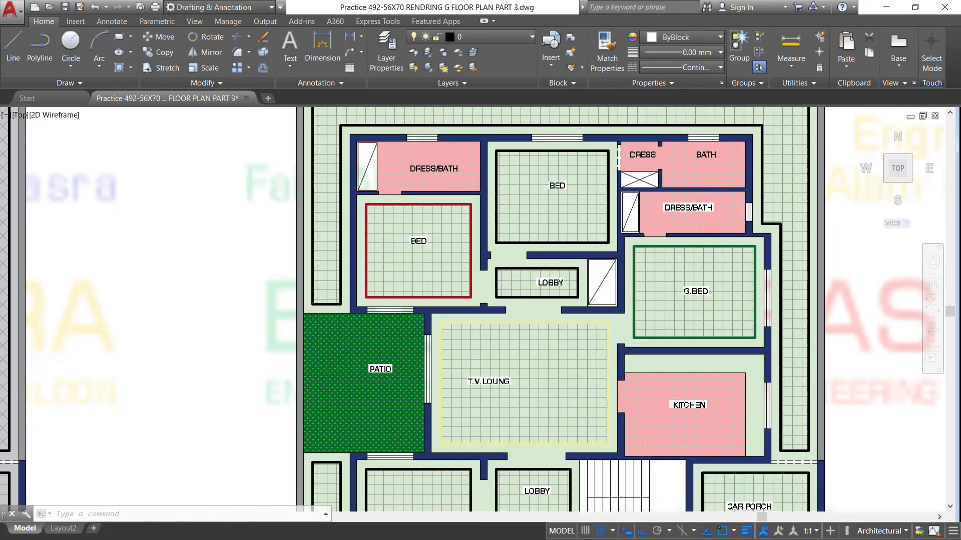
scroll(545, 342, down, 4)
scroll(546, 342, down, 2)
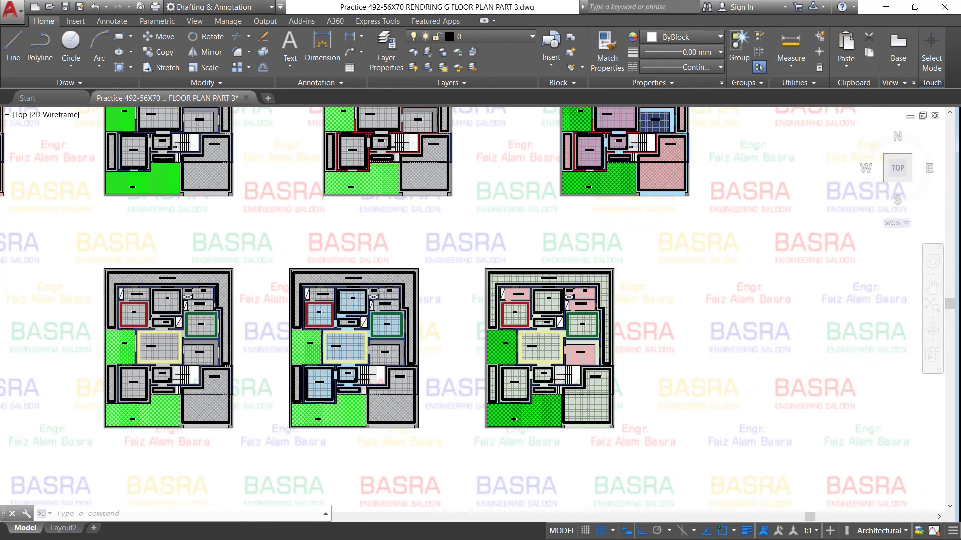
scroll(530, 300, up, 5)
scroll(529, 282, up, 1)
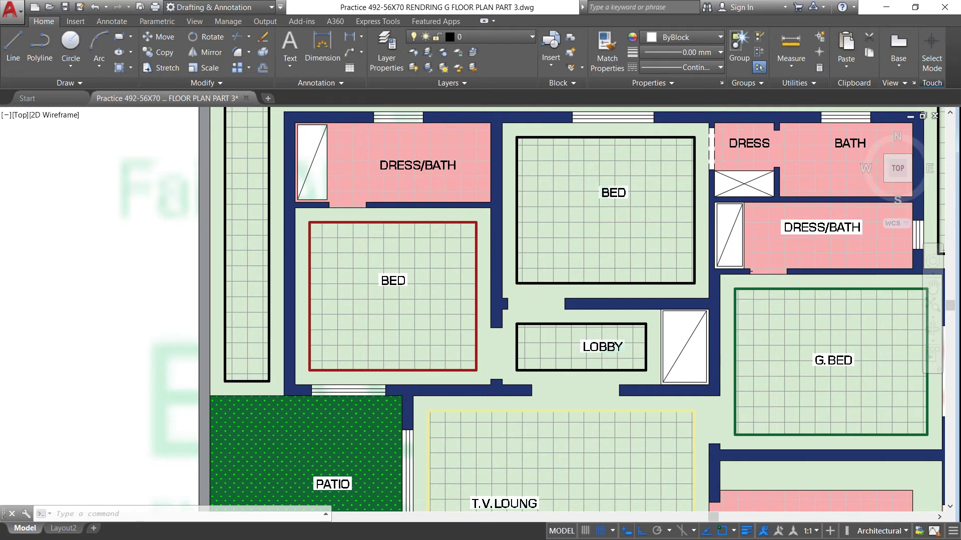
scroll(478, 305, up, 2)
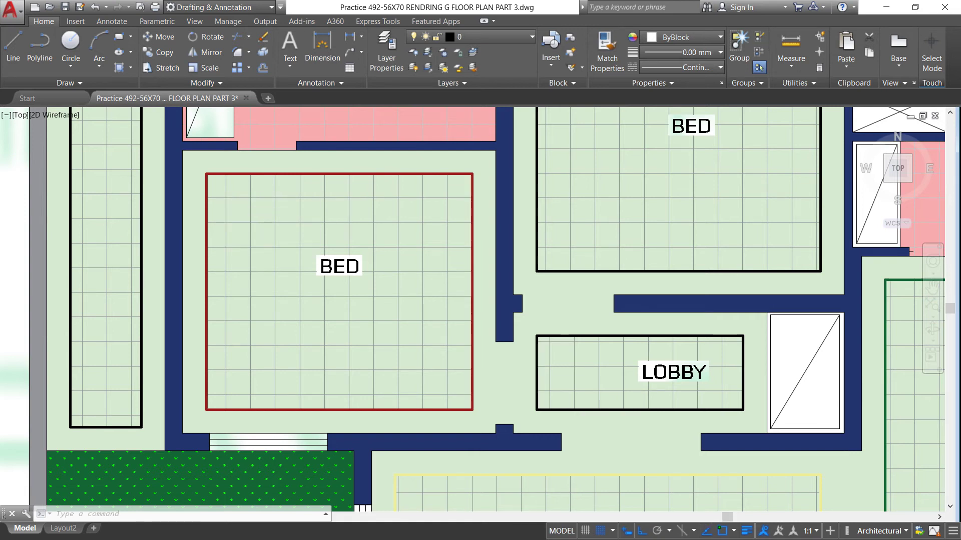
Copy the light blue room tile hatch onto the middle plan's left outer corridor
scroll(349, 197, down, 4)
scroll(555, 110, down, 3)
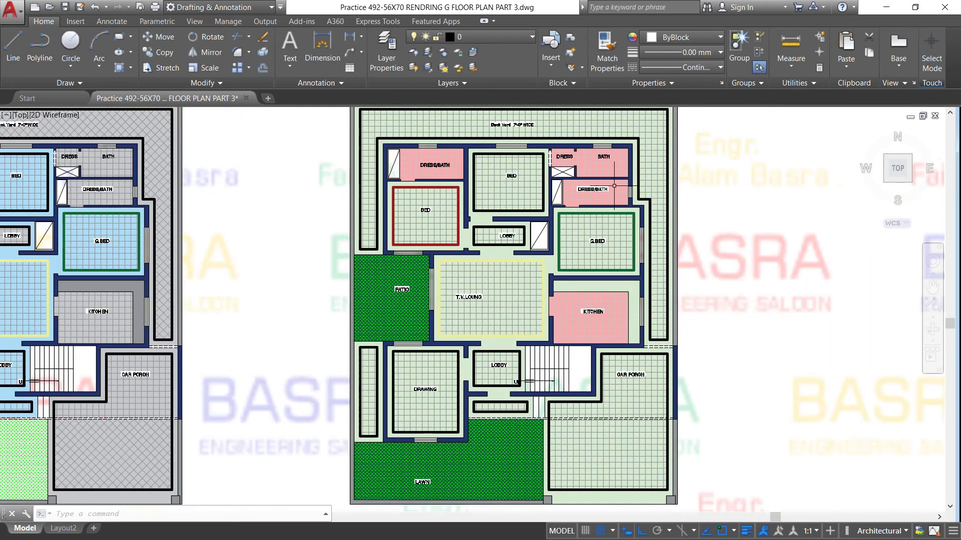
scroll(619, 187, down, 4)
scroll(374, 193, up, 5)
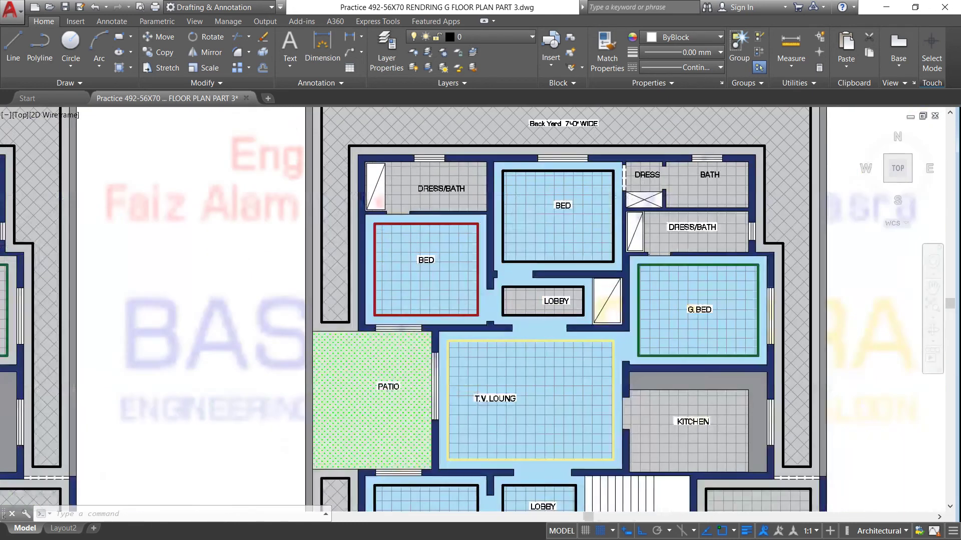
scroll(374, 193, up, 3)
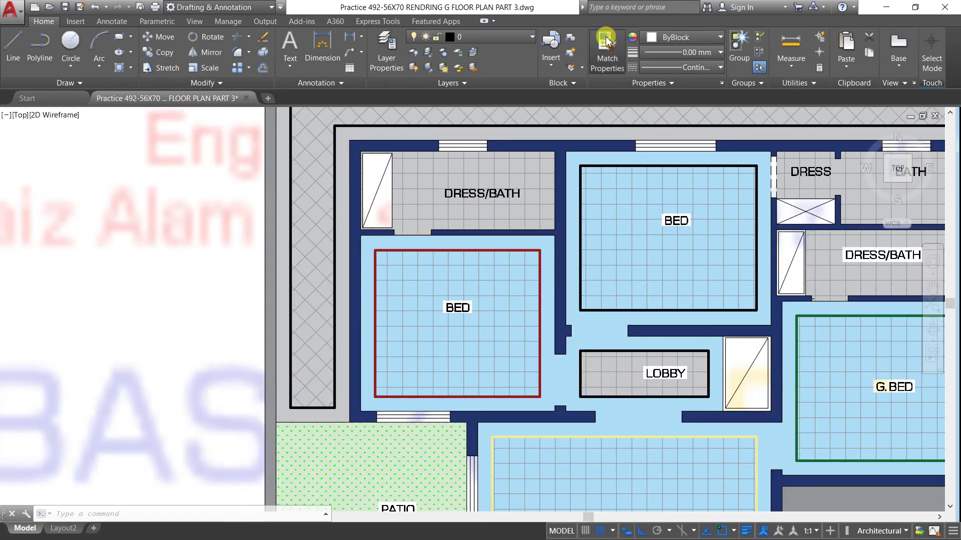
click(607, 52)
click(482, 277)
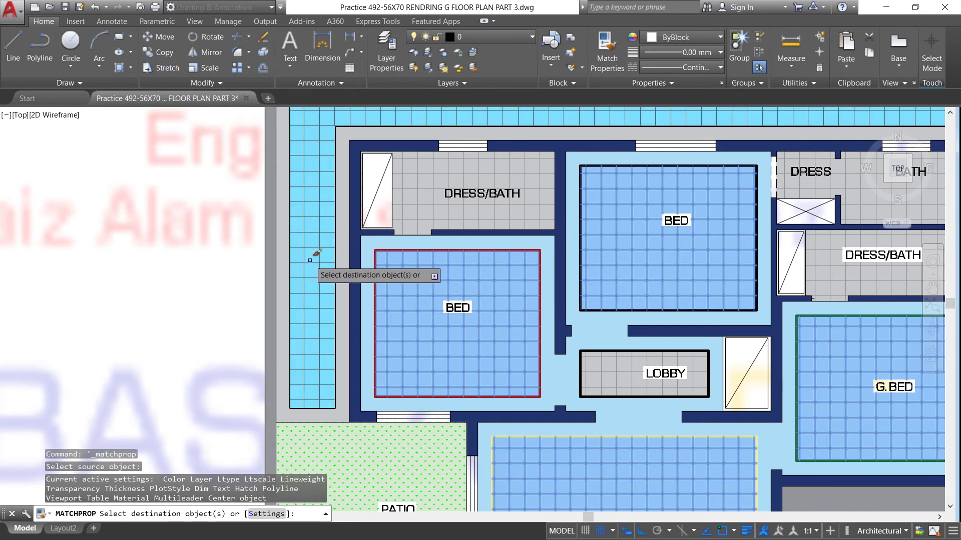
click(323, 265)
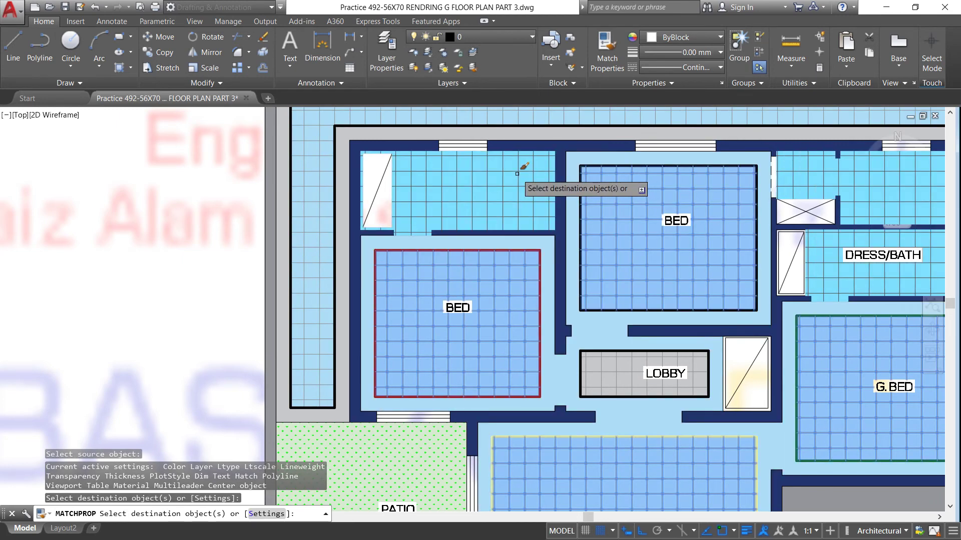
key(Escape)
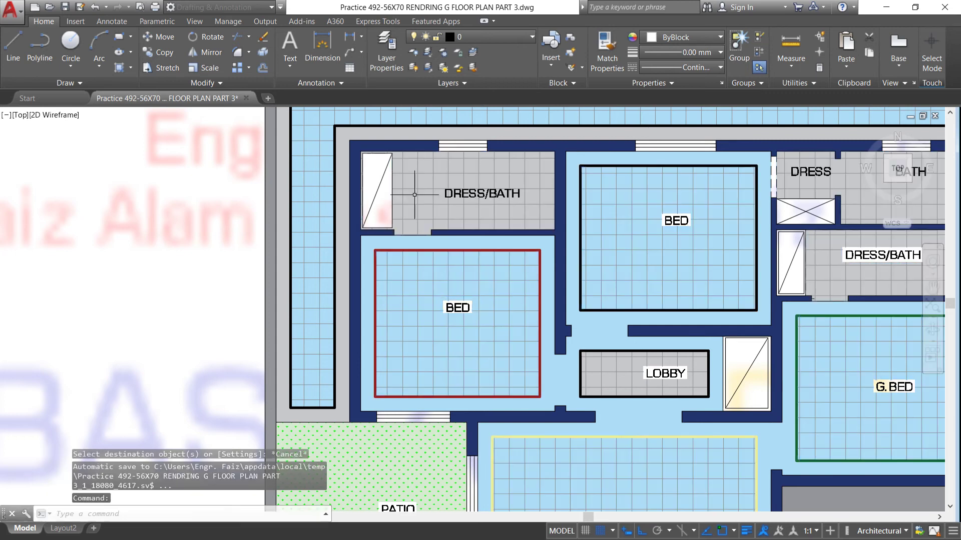
Pick the blue room hatch as a match source again, then cancel and zoom out
click(590, 54)
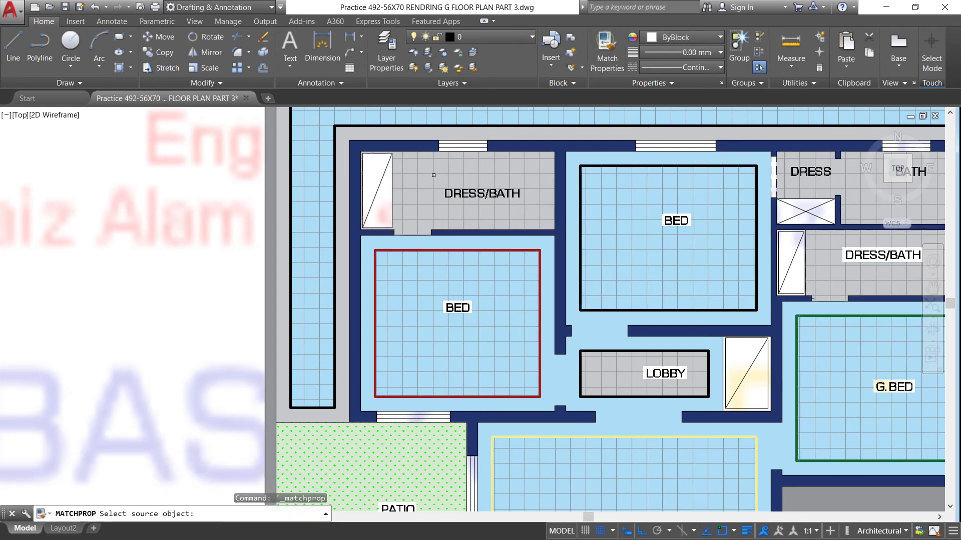
click(365, 375)
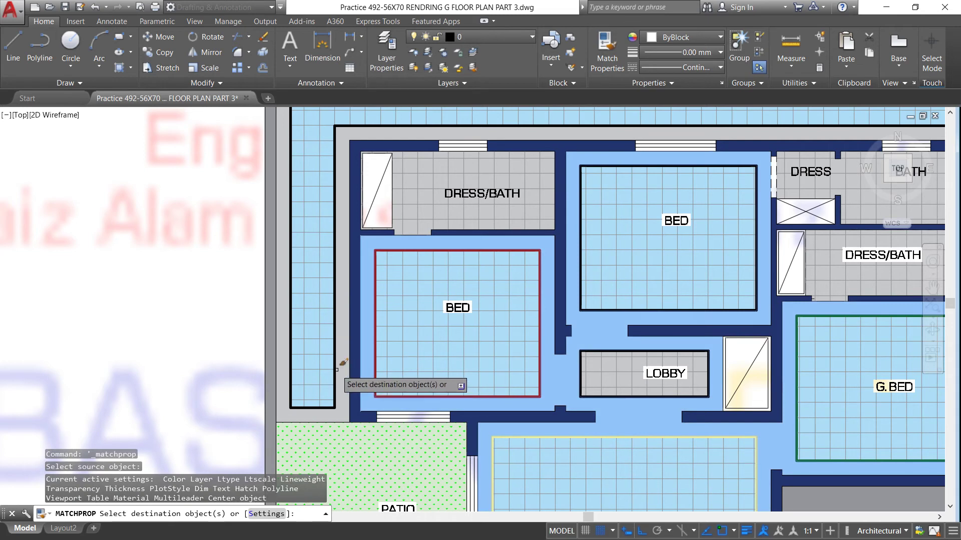
key(Escape)
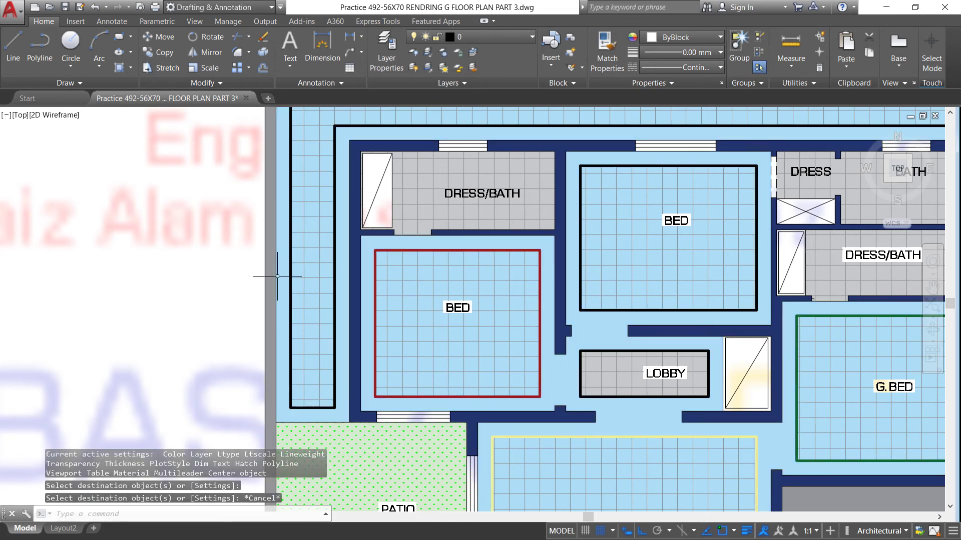
scroll(295, 215, down, 2)
scroll(303, 210, down, 2)
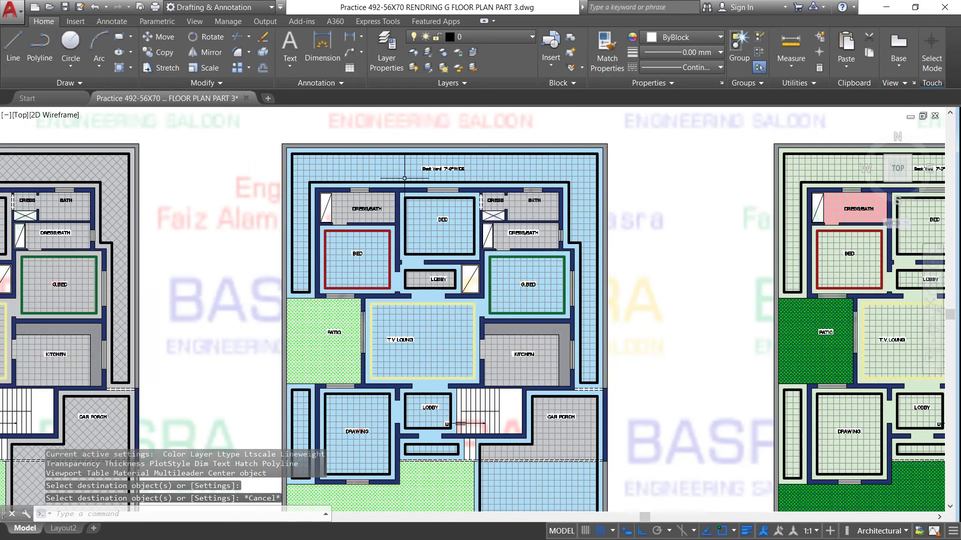
scroll(404, 178, down, 2)
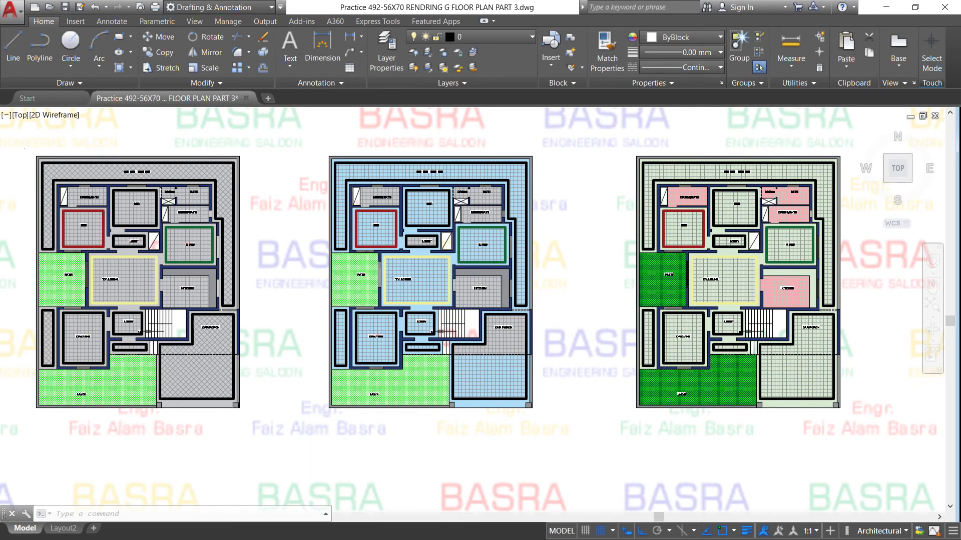
scroll(483, 230, up, 2)
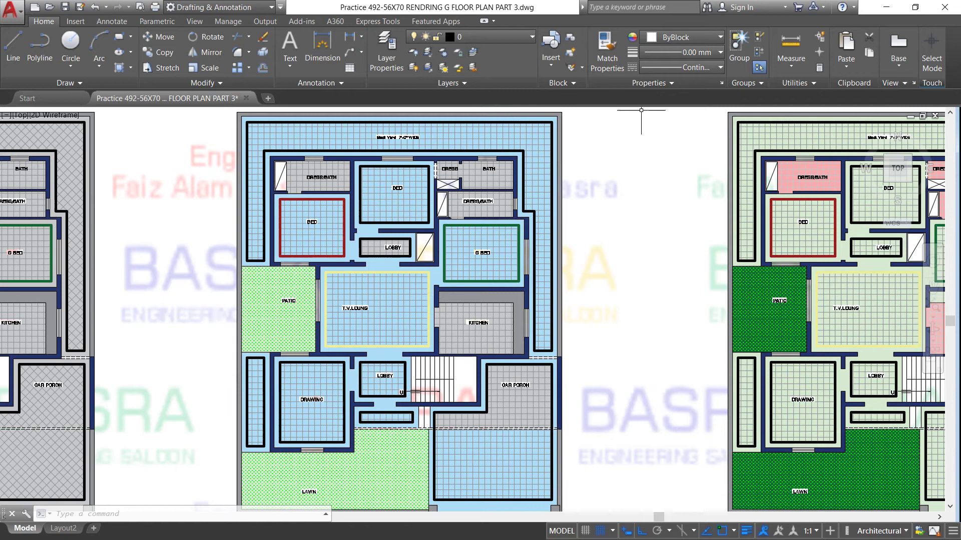
Match the right plan's pale green tile hatch onto the middle plan's bath and kitchen
click(607, 50)
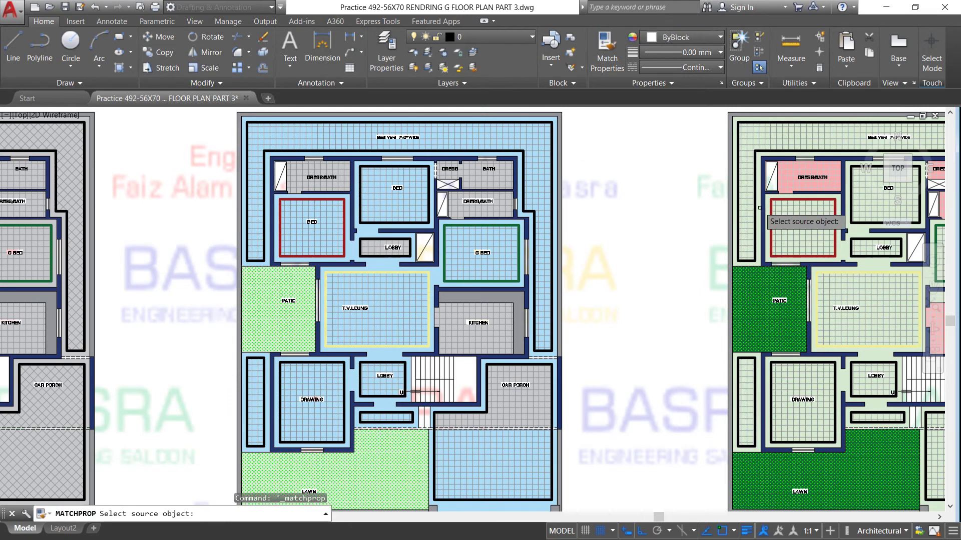
click(803, 235)
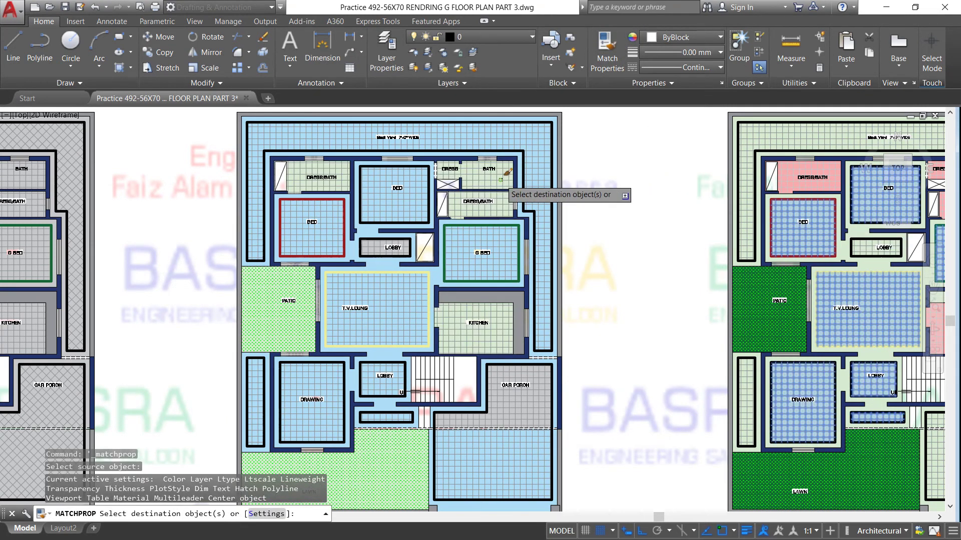
right_click(617, 197)
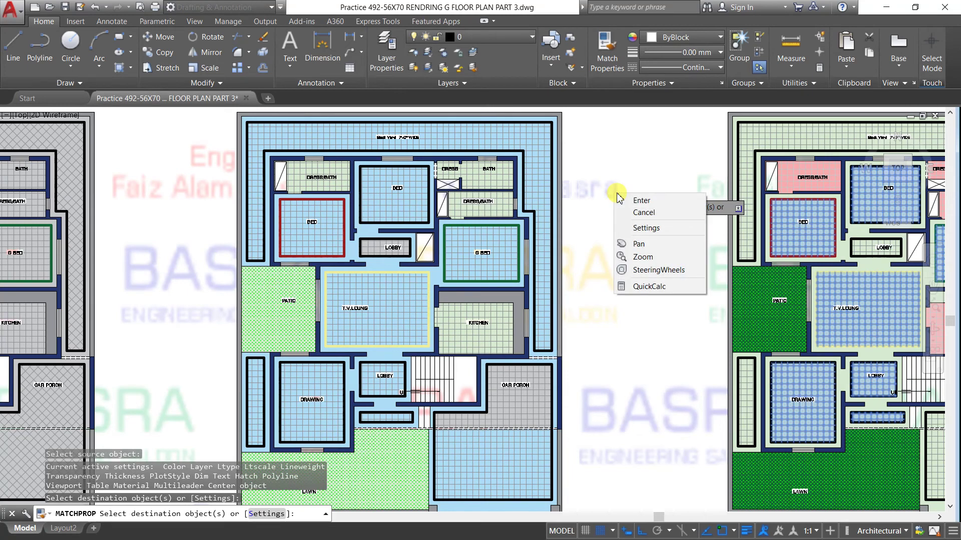
click(622, 200)
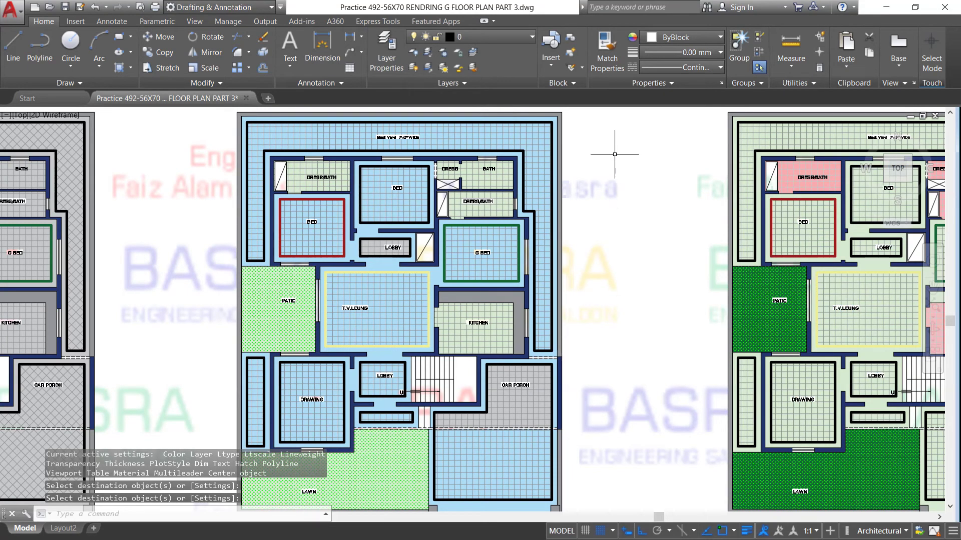
click(607, 52)
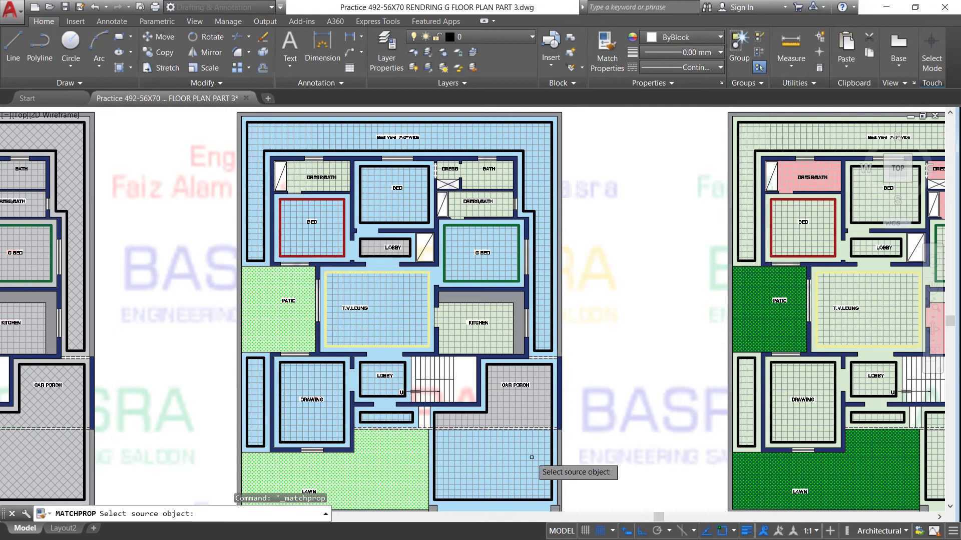
click(532, 457)
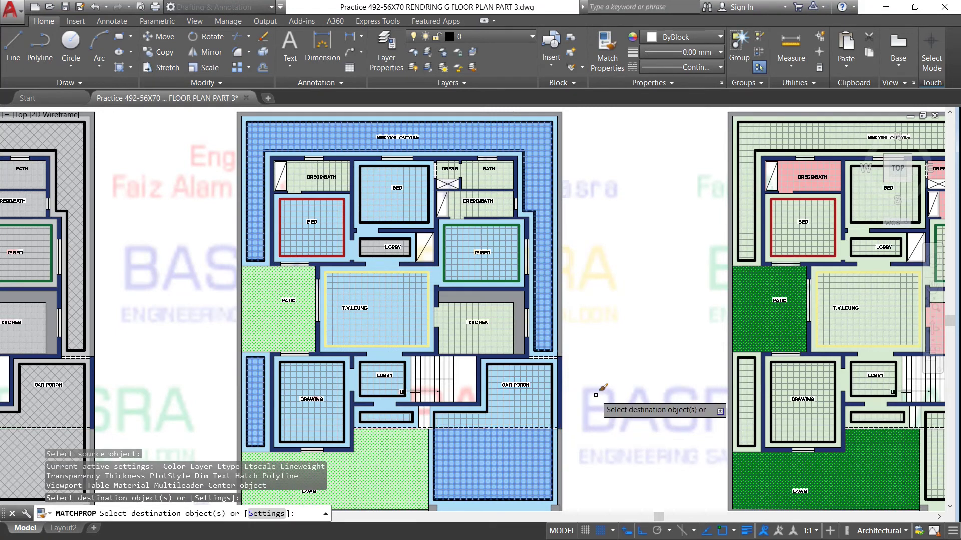
key(Escape)
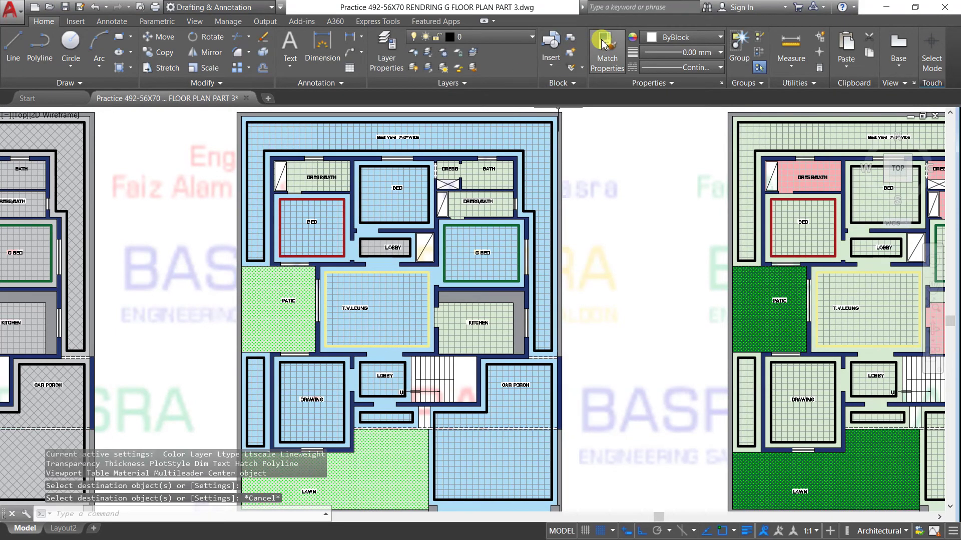
Match the right plan's dark green patio hatch onto the middle plan's lawn and patio
click(606, 52)
click(771, 330)
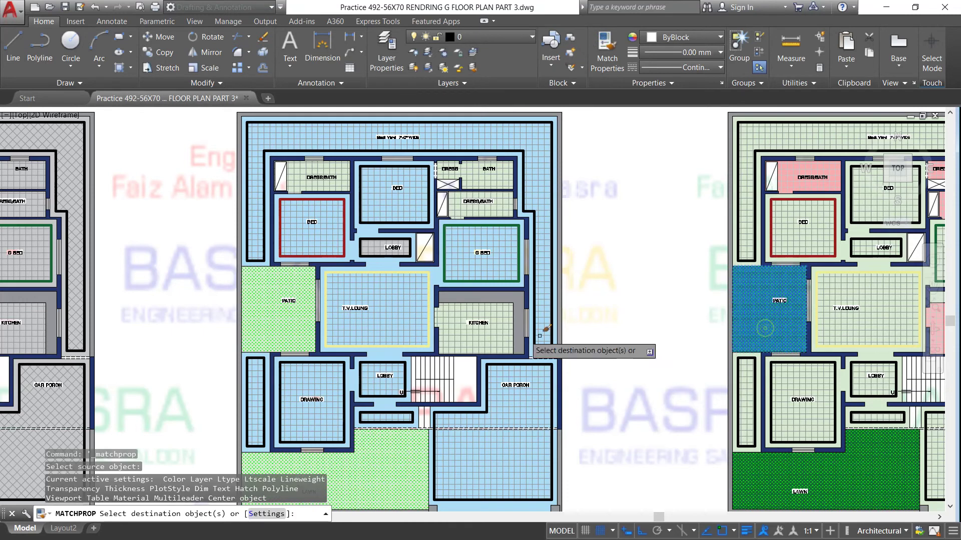
click(425, 435)
click(308, 315)
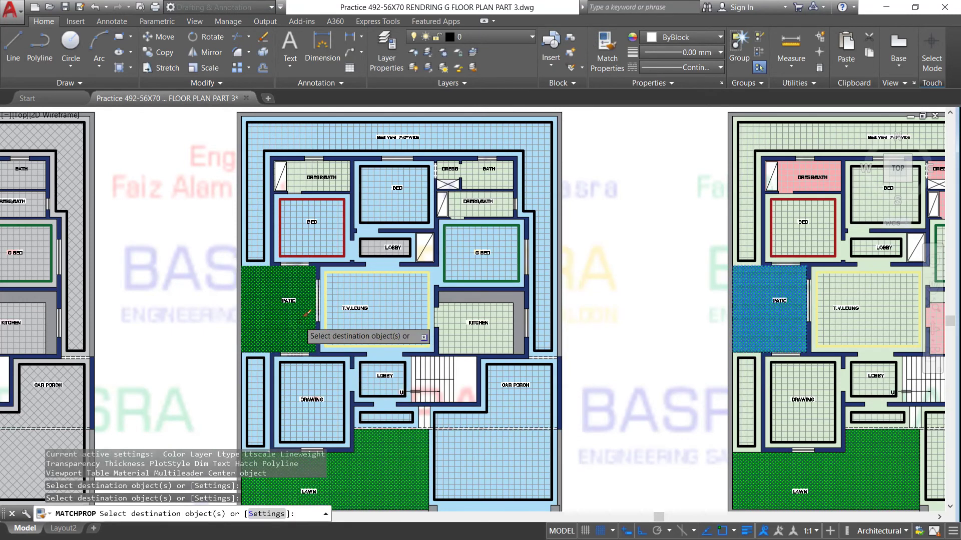
right_click(628, 296)
click(645, 306)
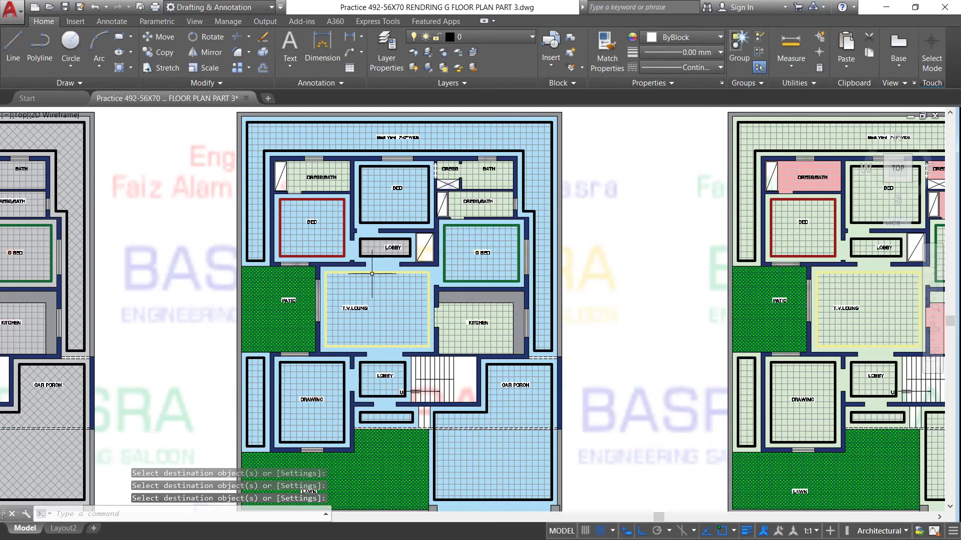
scroll(346, 283, up, 2)
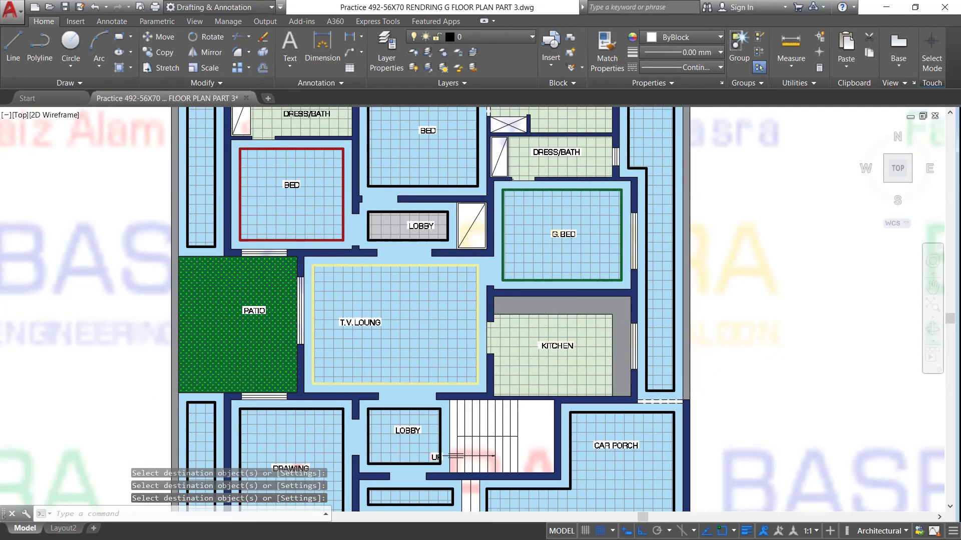
Give the middle plan's wet-area hatch a cyan background
scroll(453, 316, down, 3)
scroll(400, 225, up, 3)
click(419, 203)
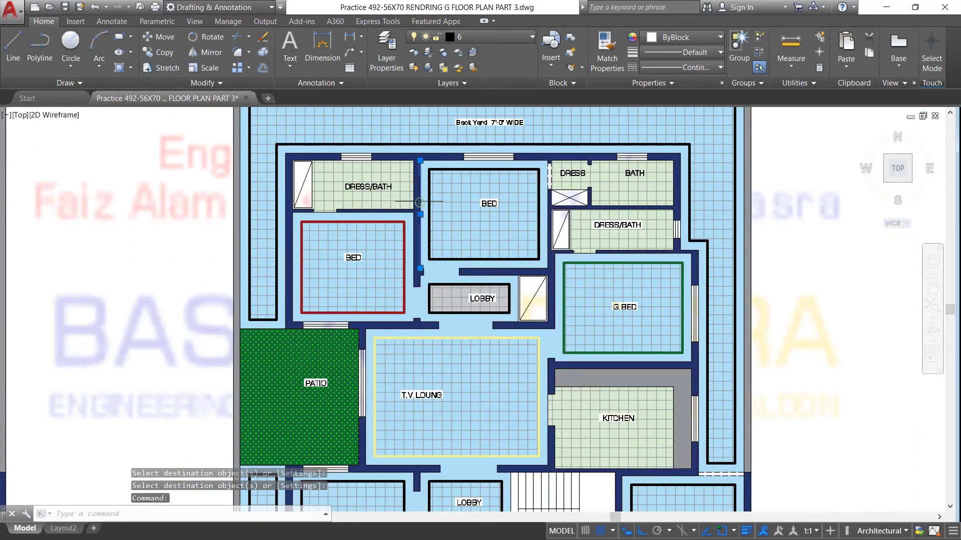
key(Escape)
click(408, 202)
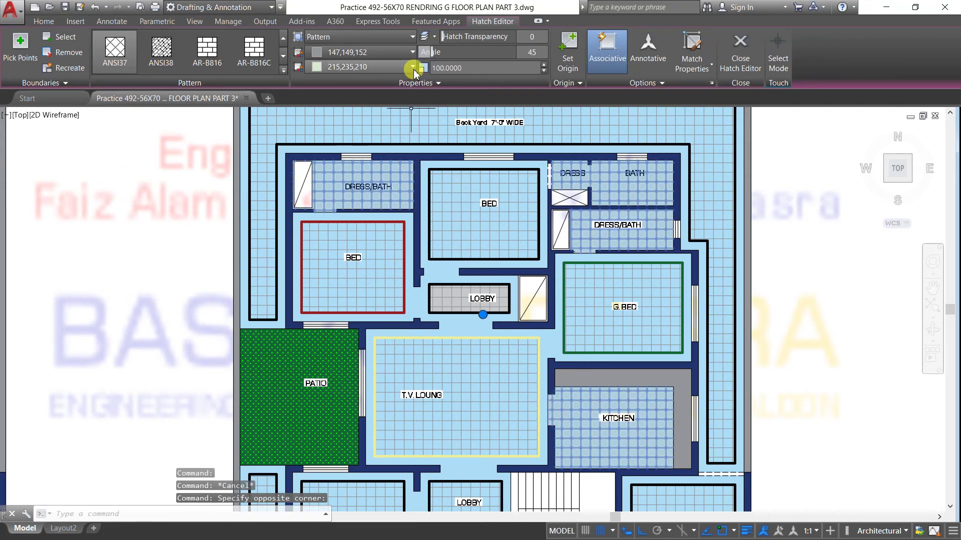
click(412, 66)
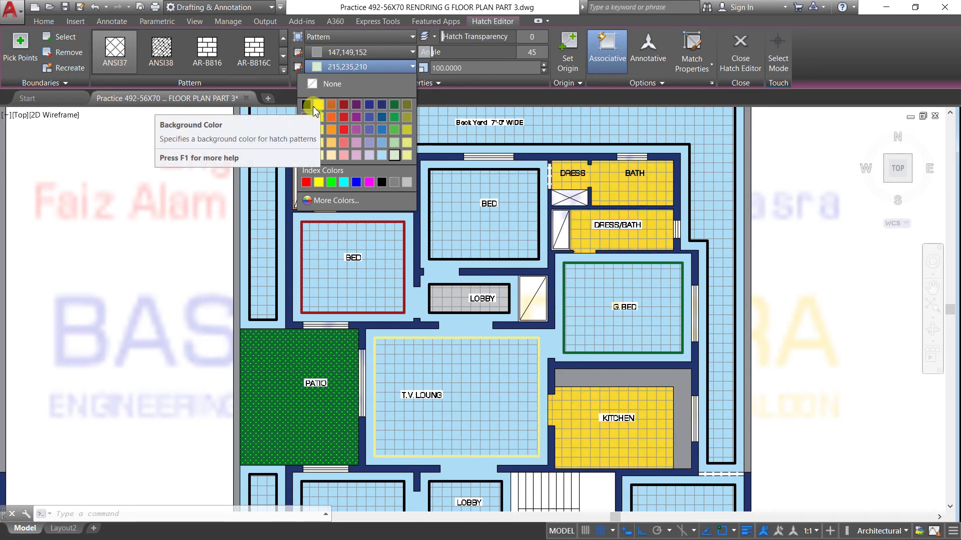
click(348, 182)
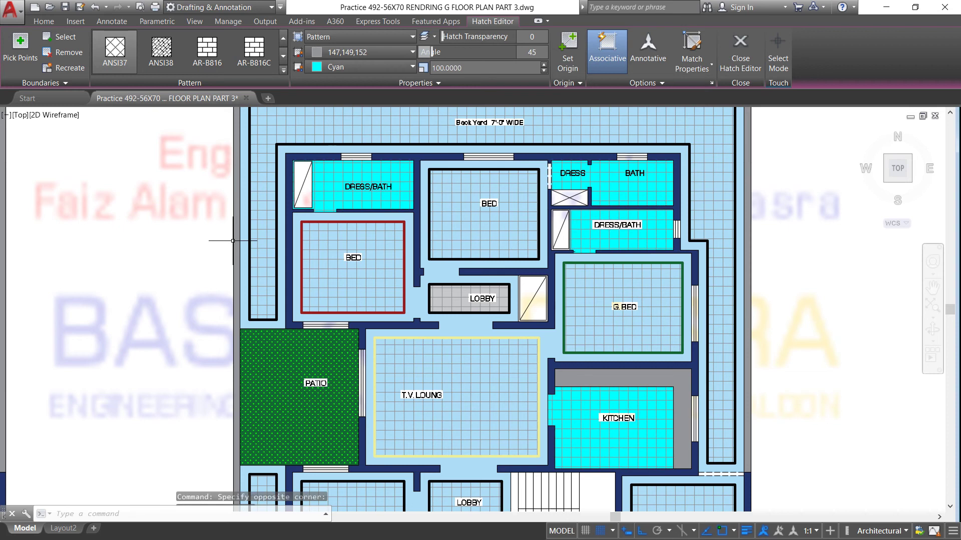
key(Escape)
Set the cyan wet-area hatch's grid lines to light grey 199,200,202
scroll(430, 331, up, 2)
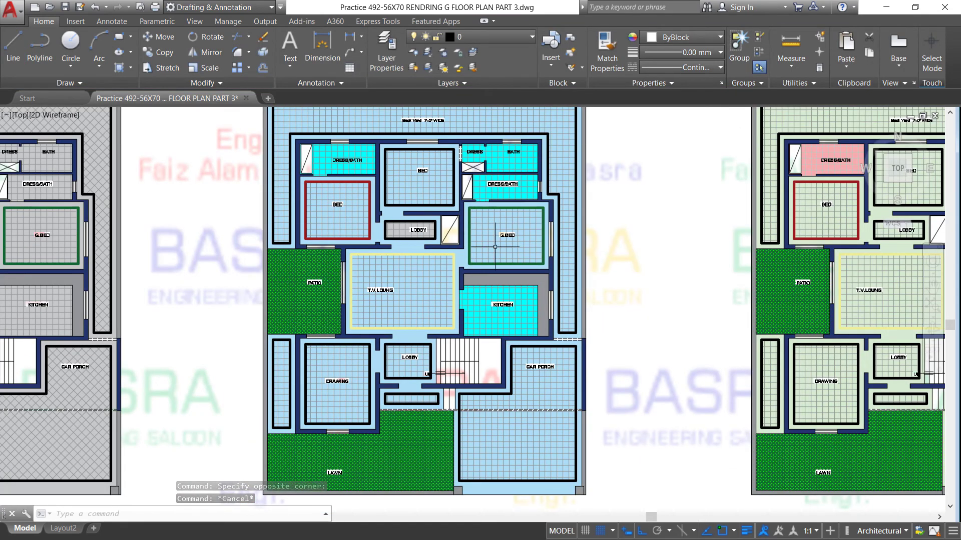
scroll(390, 155, up, 2)
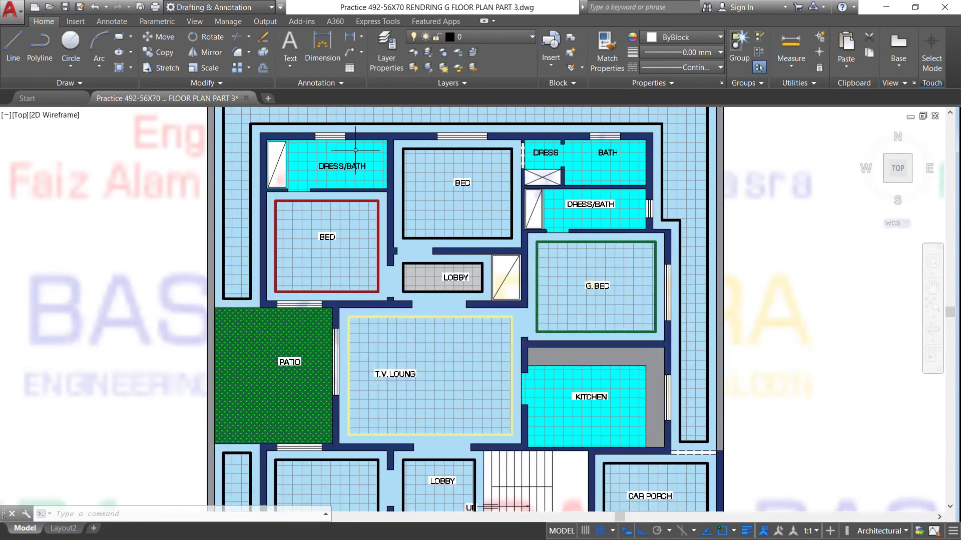
click(356, 150)
click(410, 52)
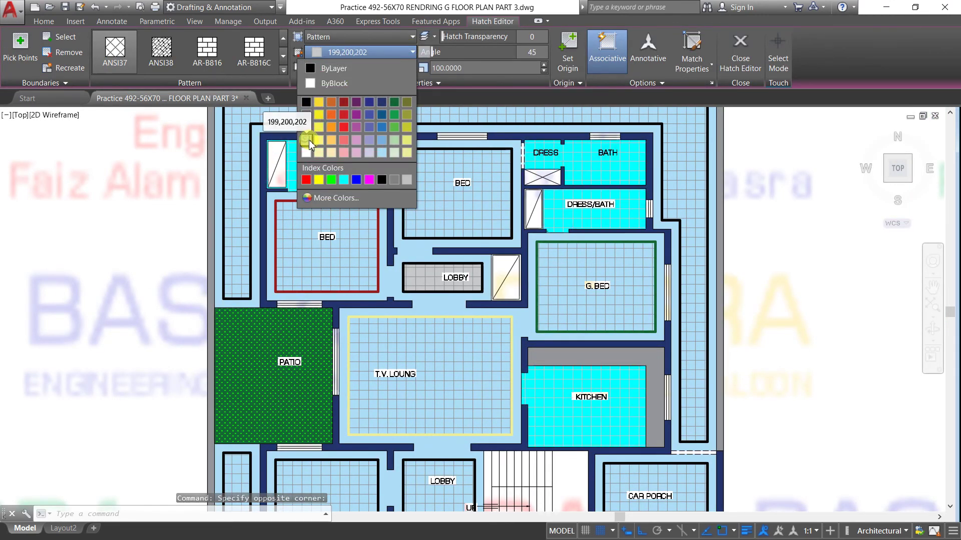
click(307, 140)
key(Escape)
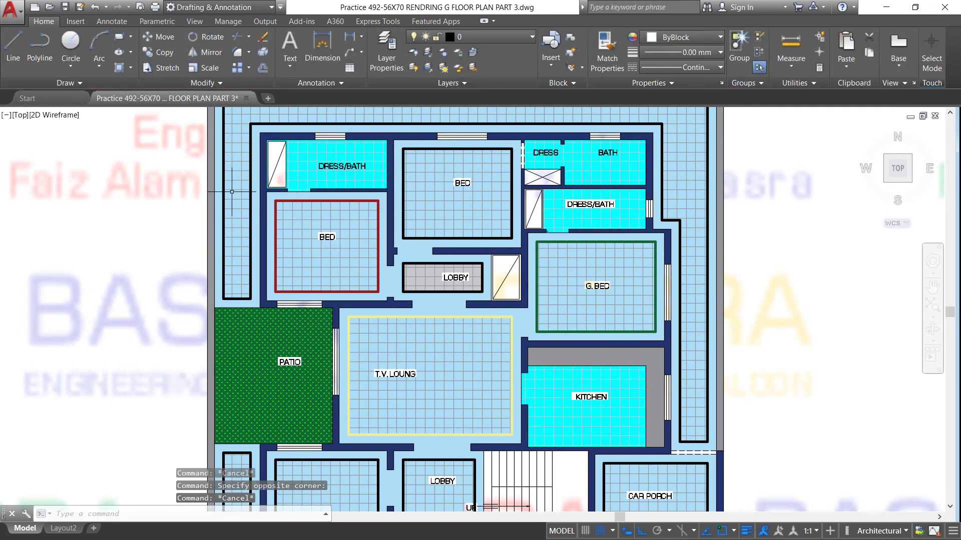
scroll(484, 212, down, 5)
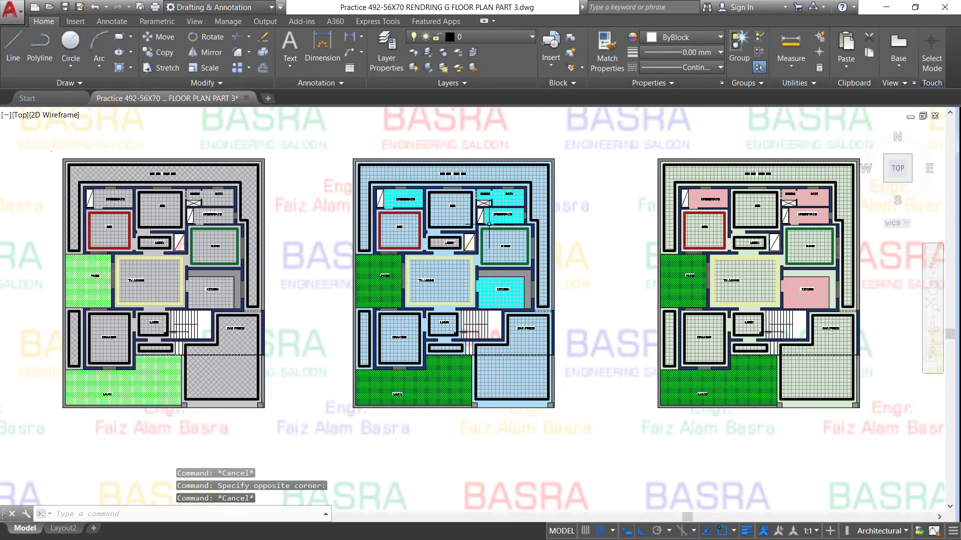
Match the middle plan's cyan hatch onto the left plan's dress/bath, bath and kitchen hatches
scroll(101, 279, up, 2)
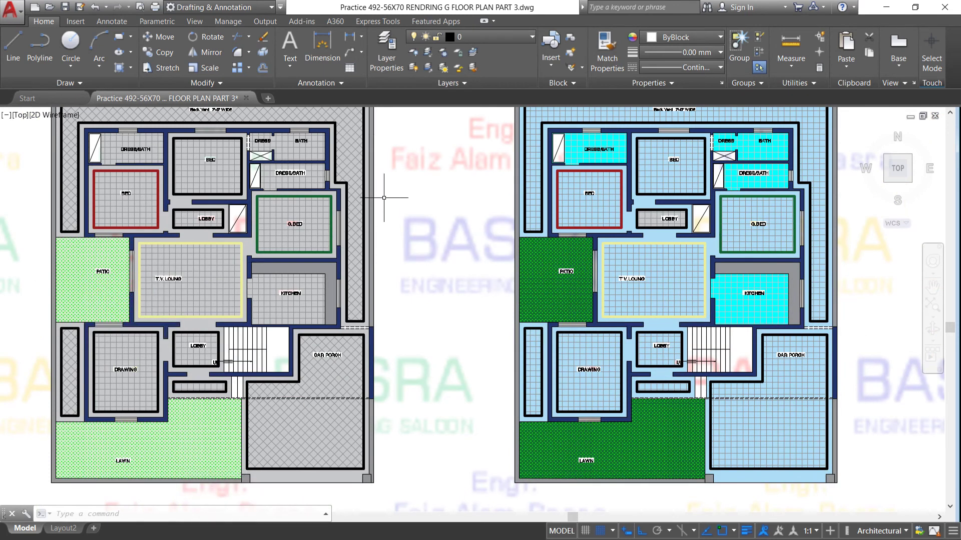
click(597, 41)
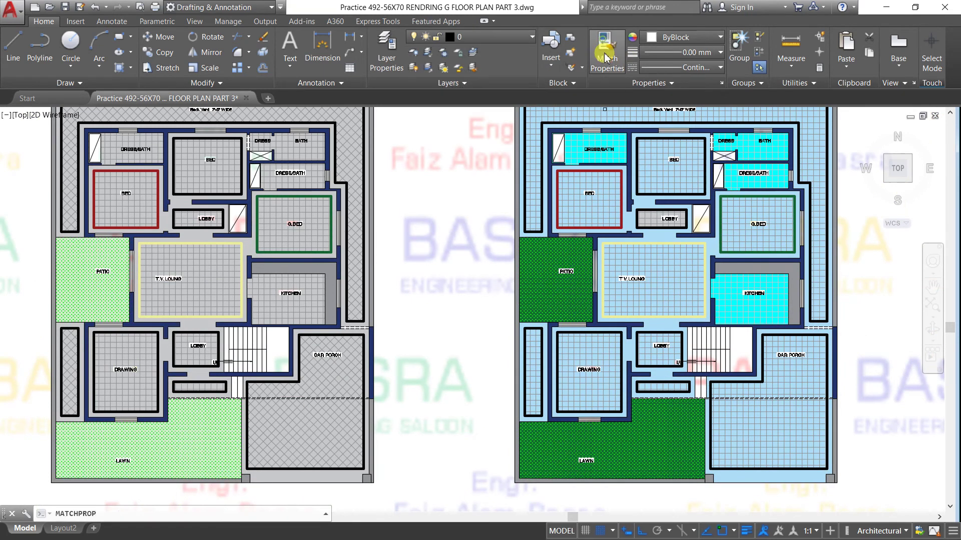
click(574, 144)
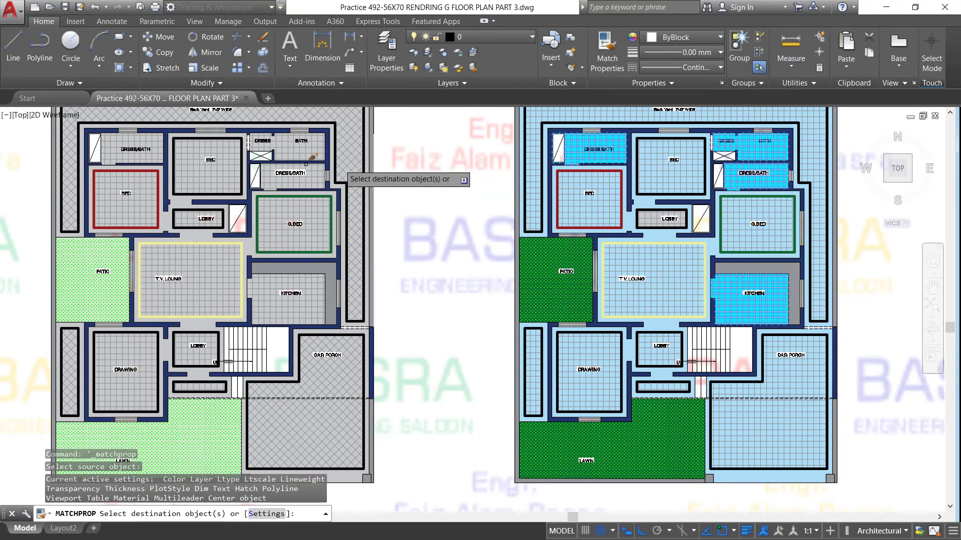
click(293, 148)
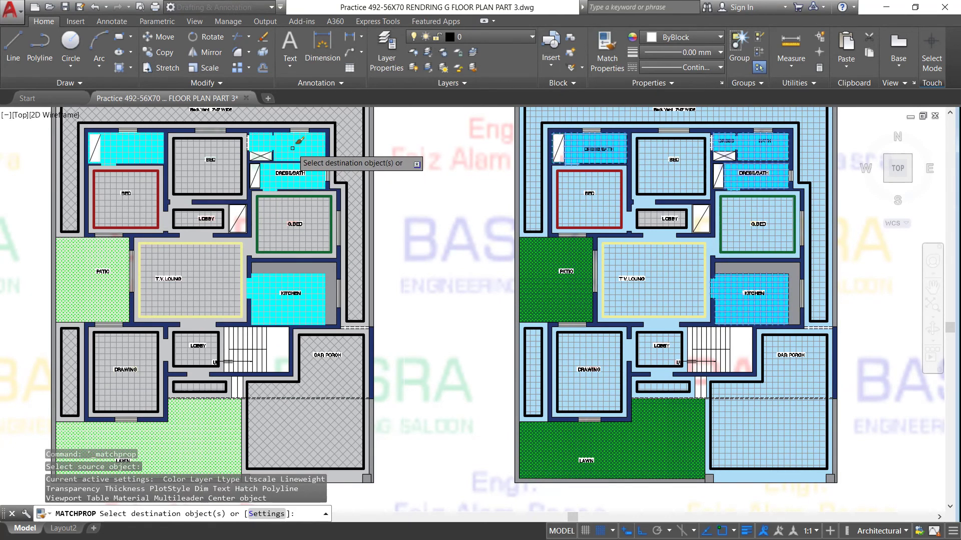
click(292, 148)
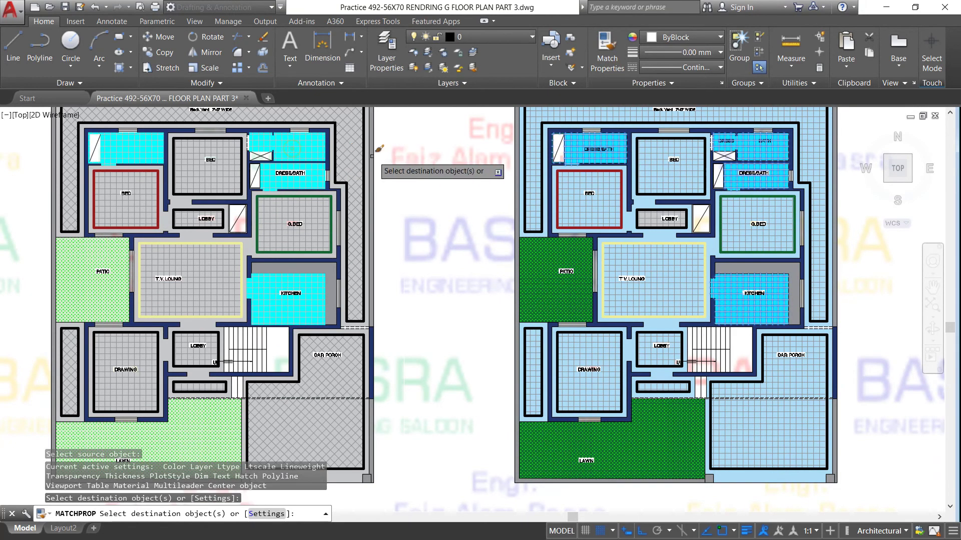
right_click(402, 160)
click(411, 168)
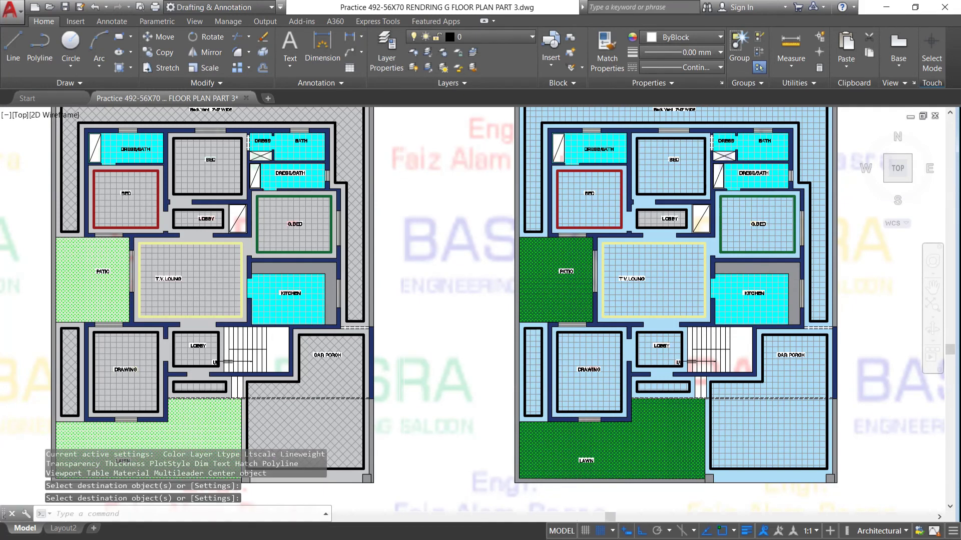
scroll(422, 184, down, 4)
scroll(414, 177, up, 2)
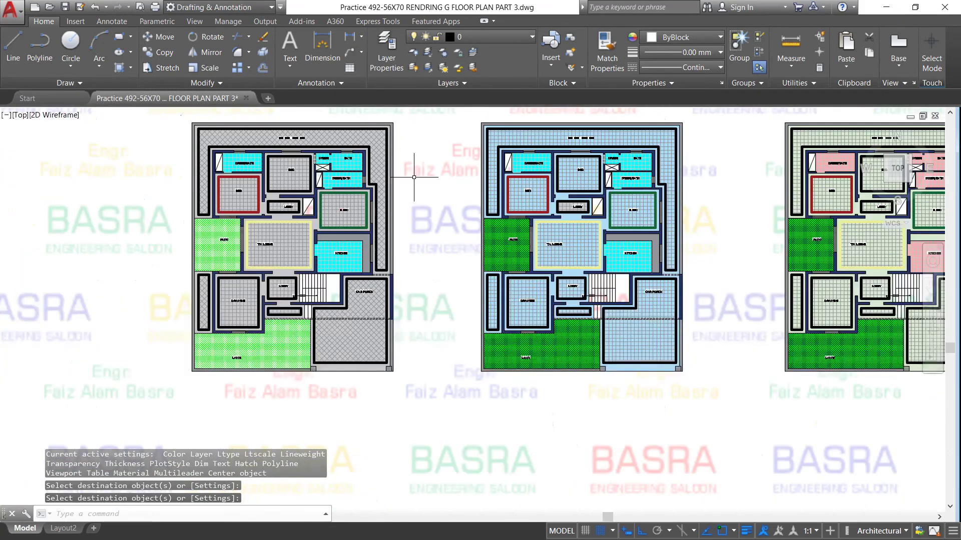
Give the left plan's wet-area hatch a 34,52,110 background and 39,118,187 grid lines
scroll(338, 165, up, 3)
click(343, 165)
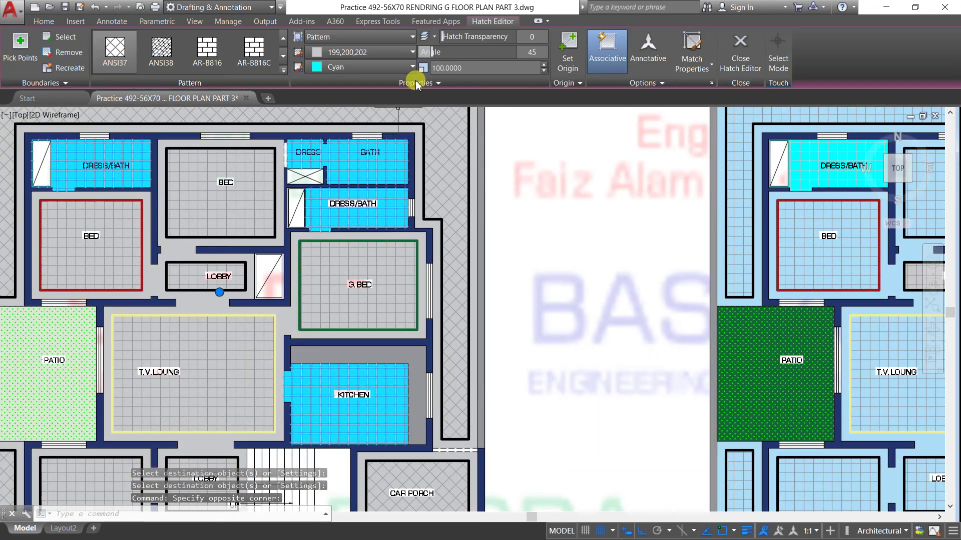
click(412, 66)
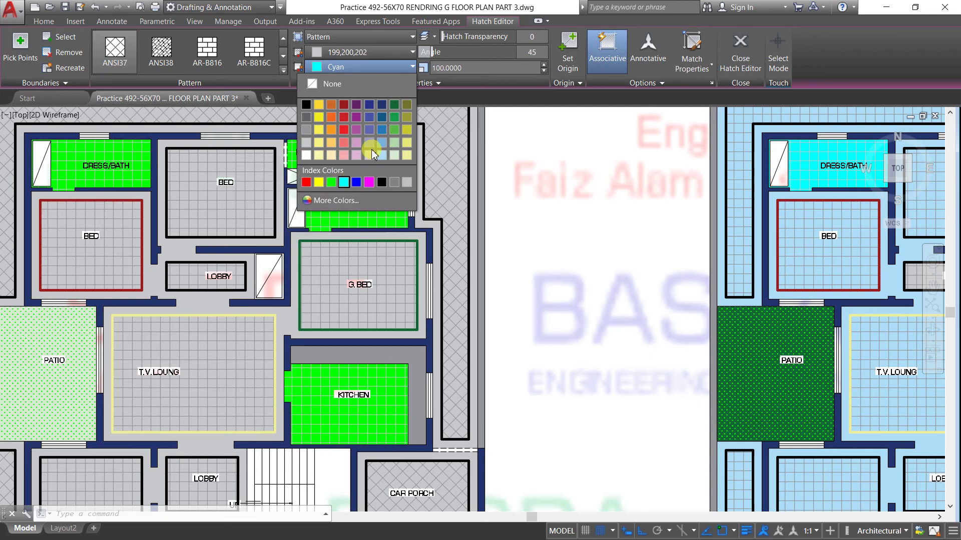
click(370, 105)
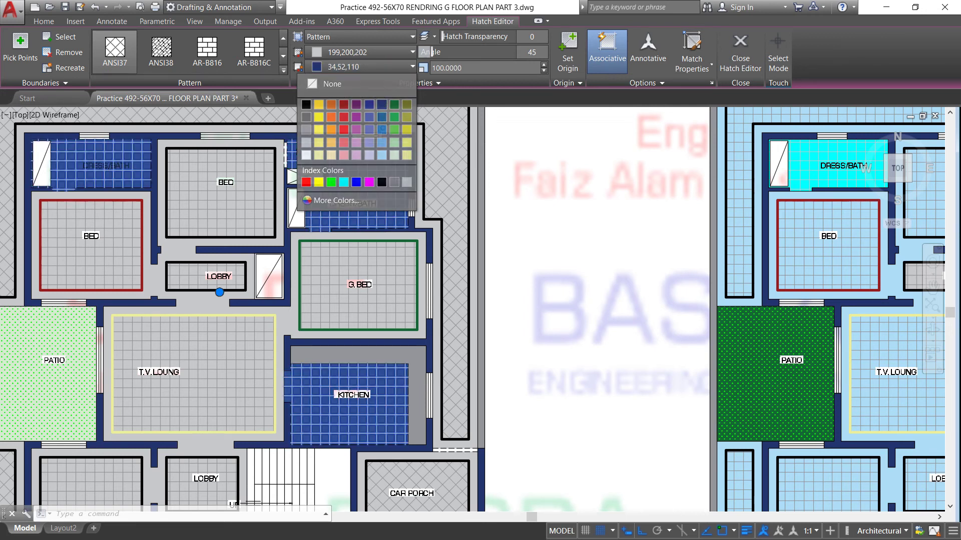
click(412, 53)
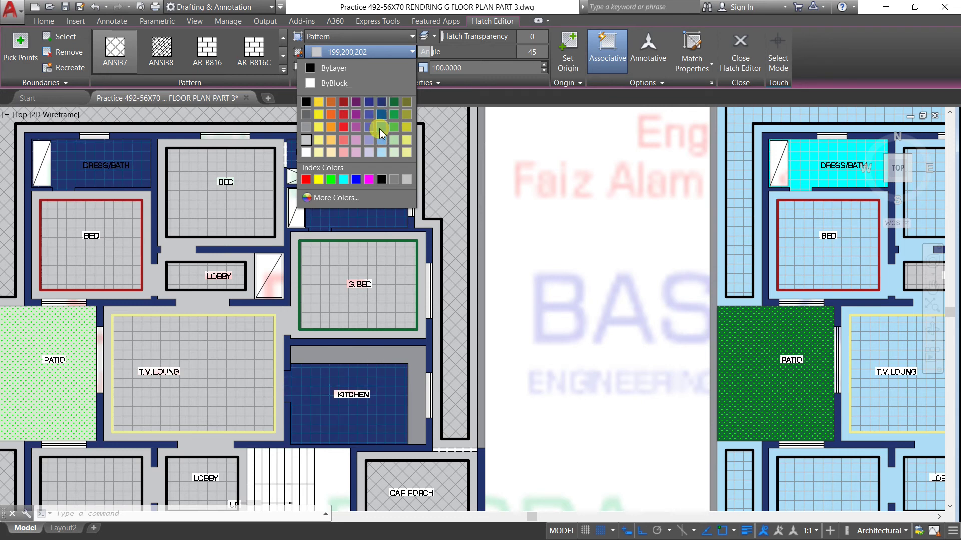
click(381, 128)
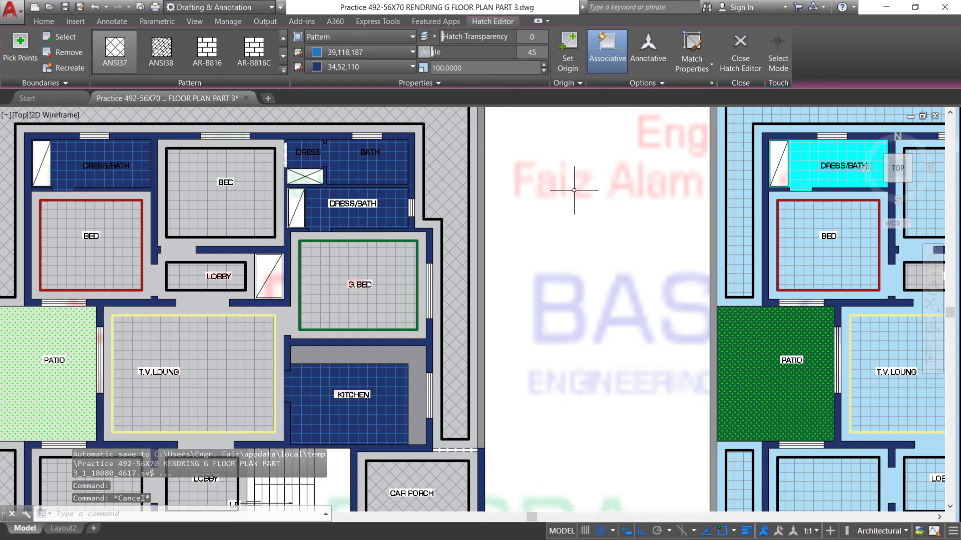
Close the hatch edit and zoom around to compare the navy left plan with other variants
key(Escape)
scroll(506, 181, down, 6)
scroll(489, 180, up, 3)
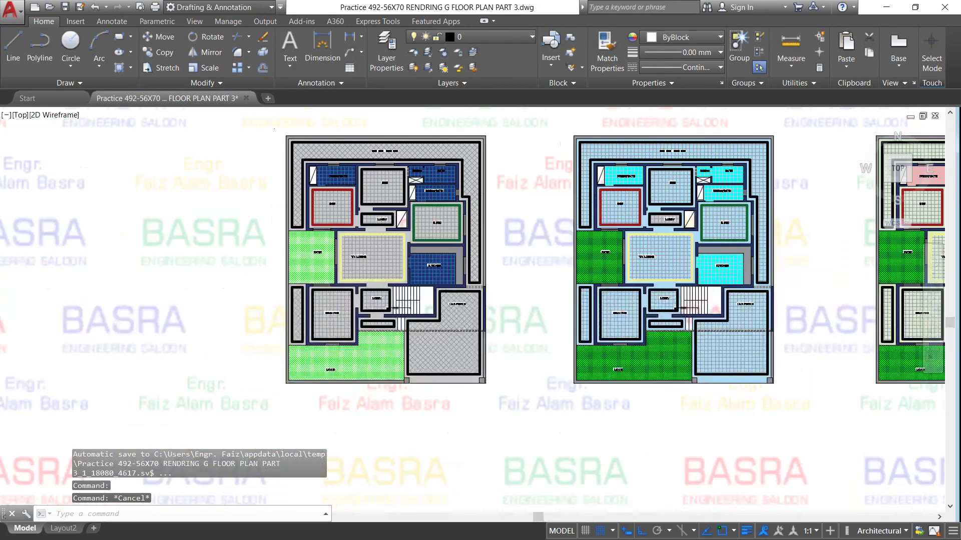
scroll(490, 179, up, 1)
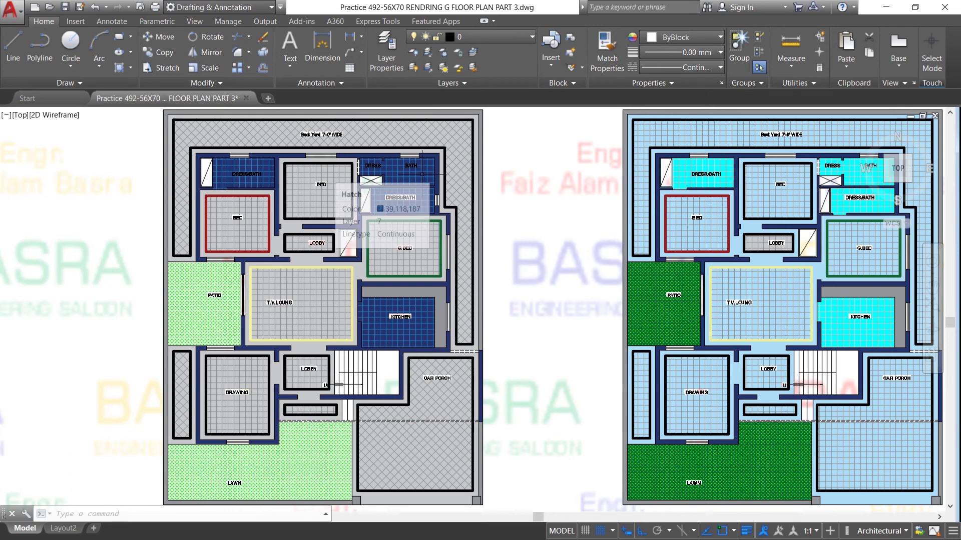
scroll(421, 174, up, 2)
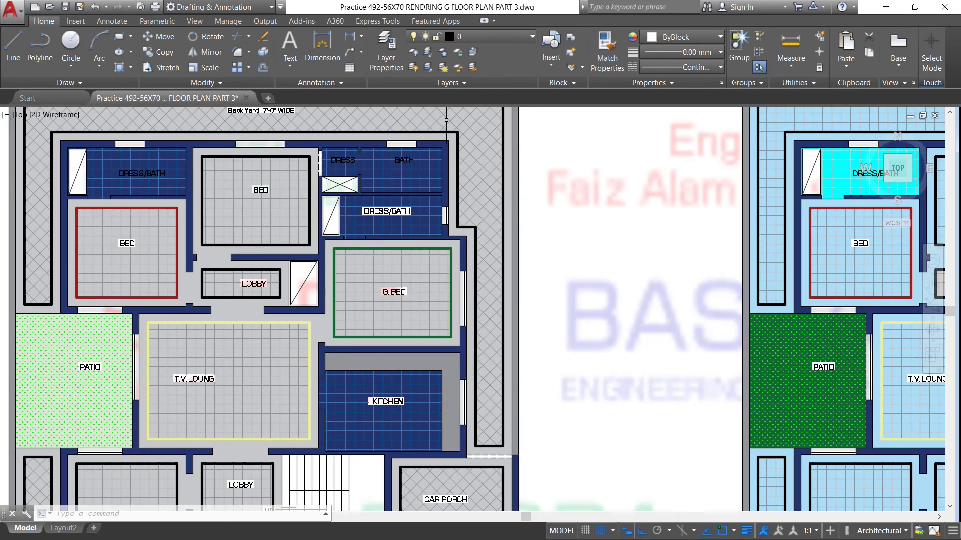
scroll(300, 130, down, 3)
scroll(219, 212, down, 3)
scroll(322, 300, down, 2)
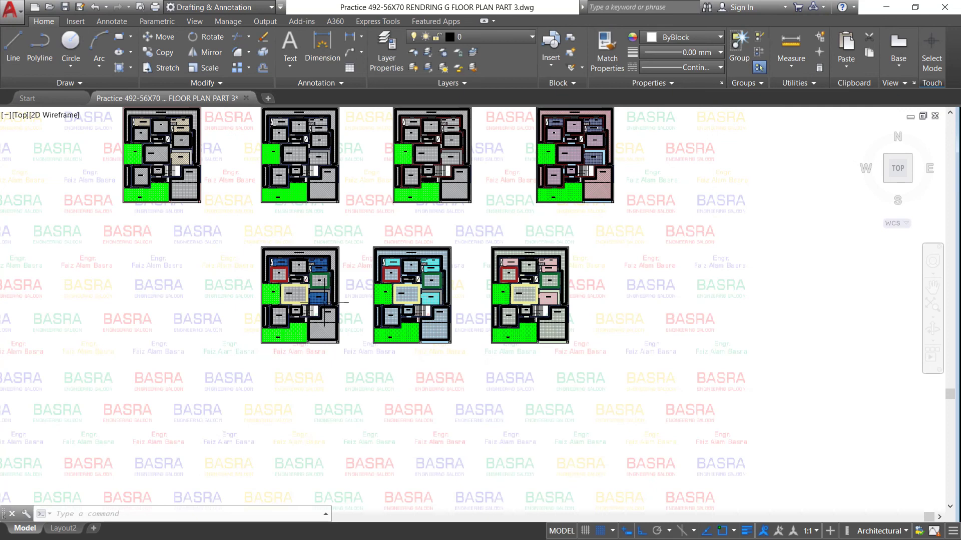
scroll(599, 121, up, 2)
scroll(599, 121, up, 3)
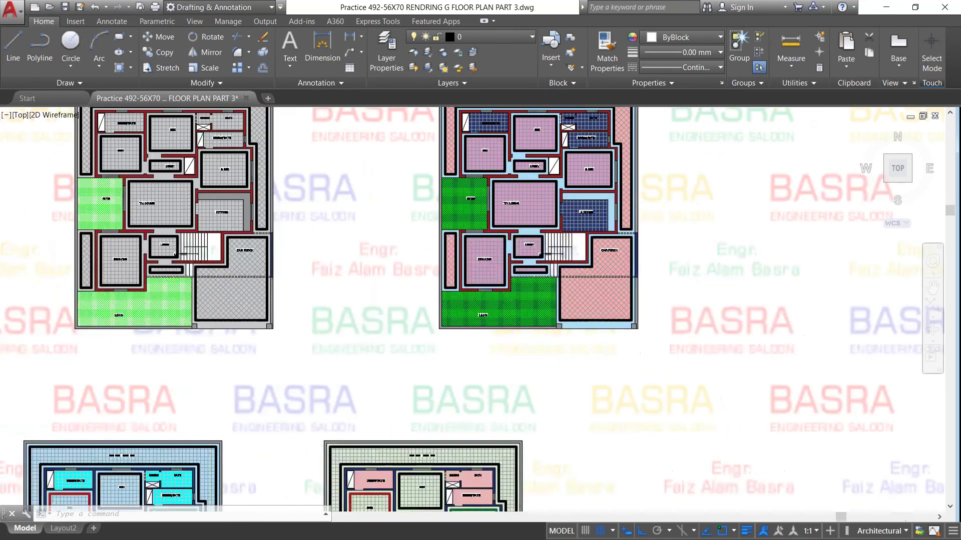
scroll(599, 122, up, 2)
scroll(628, 129, down, 4)
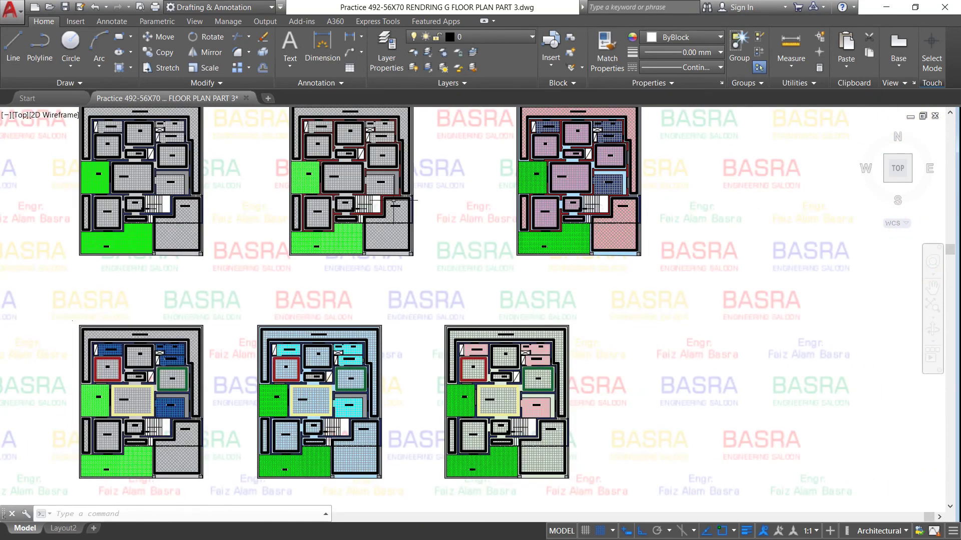
scroll(137, 376, up, 3)
scroll(145, 356, up, 3)
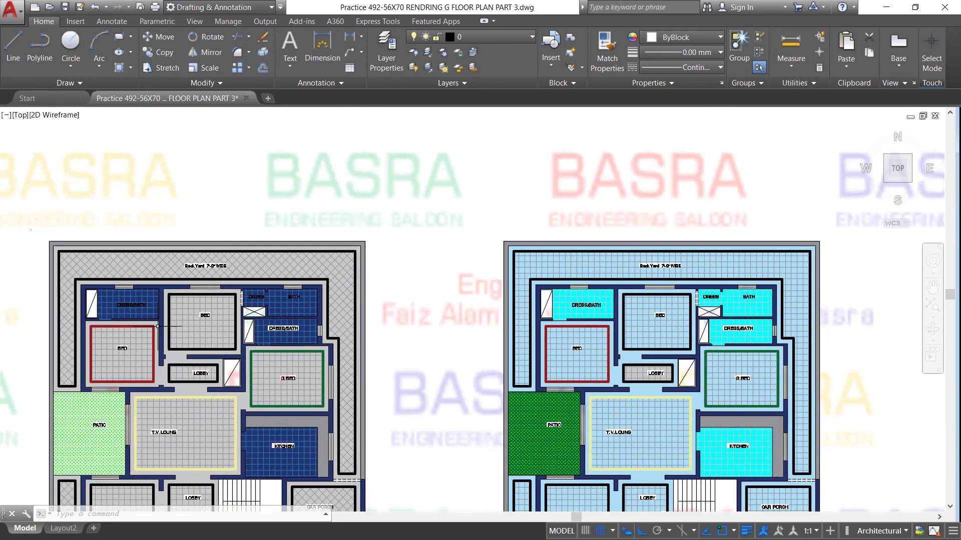
scroll(166, 315, up, 3)
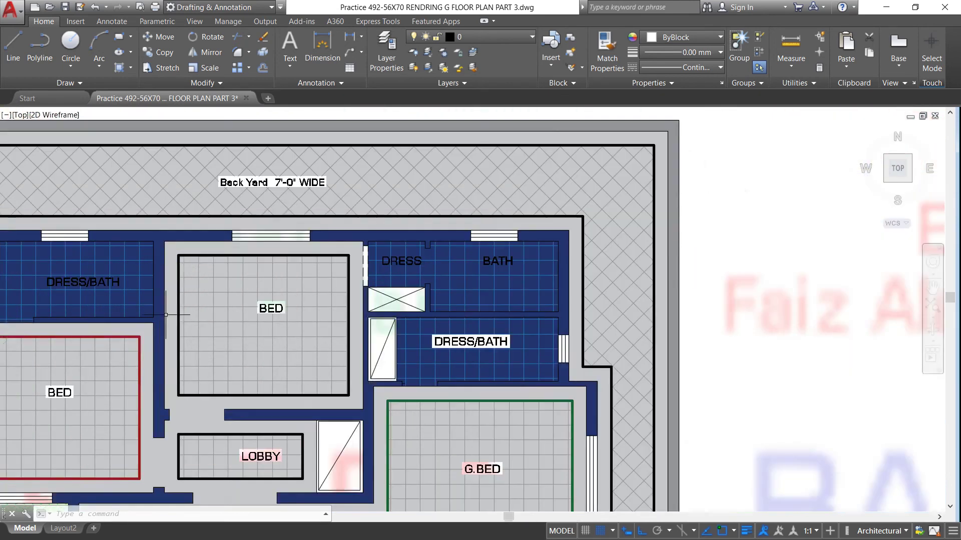
Change the left plan's navy wet-area hatch background to cream 254,234,185
click(443, 268)
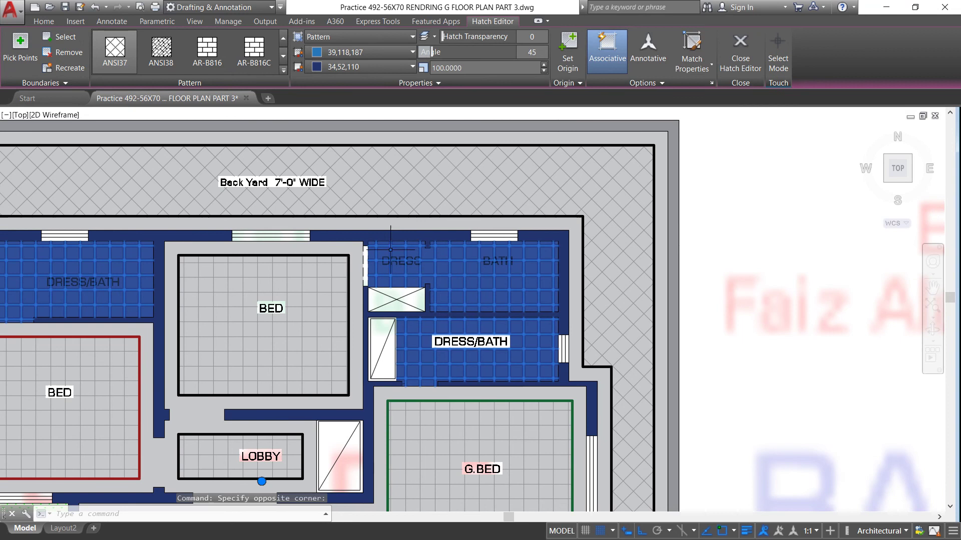
click(412, 67)
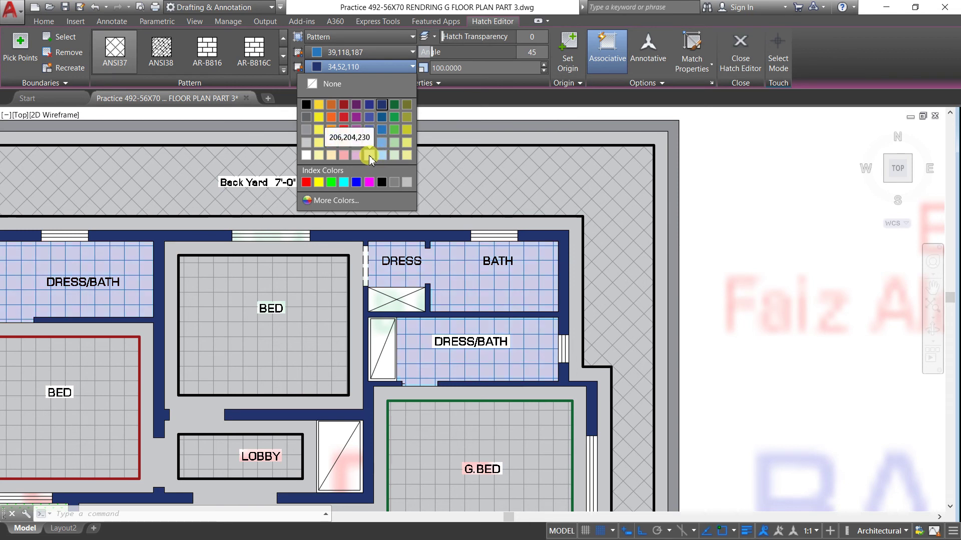
click(330, 156)
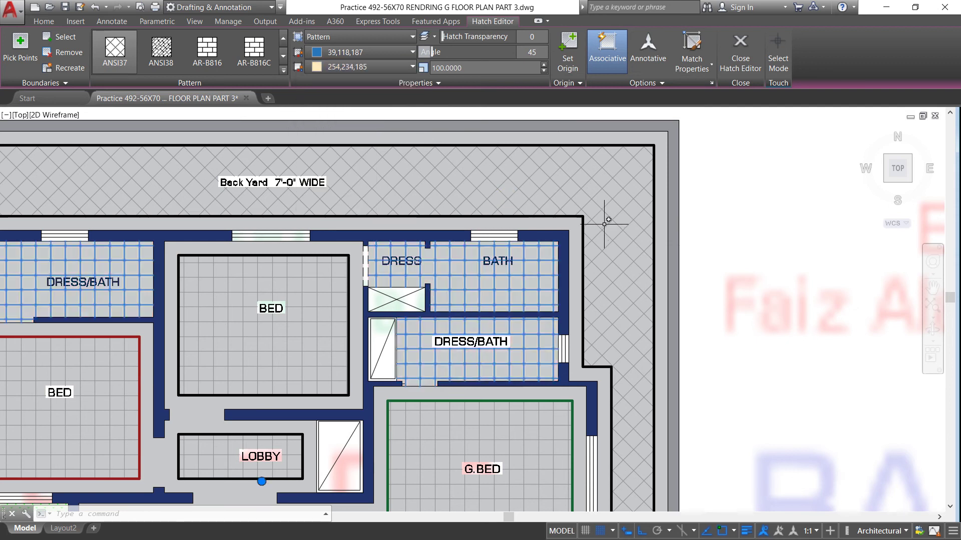
key(Escape)
Zoom out over all plans and back in on the cream-tiled left plan
scroll(590, 200, down, 5)
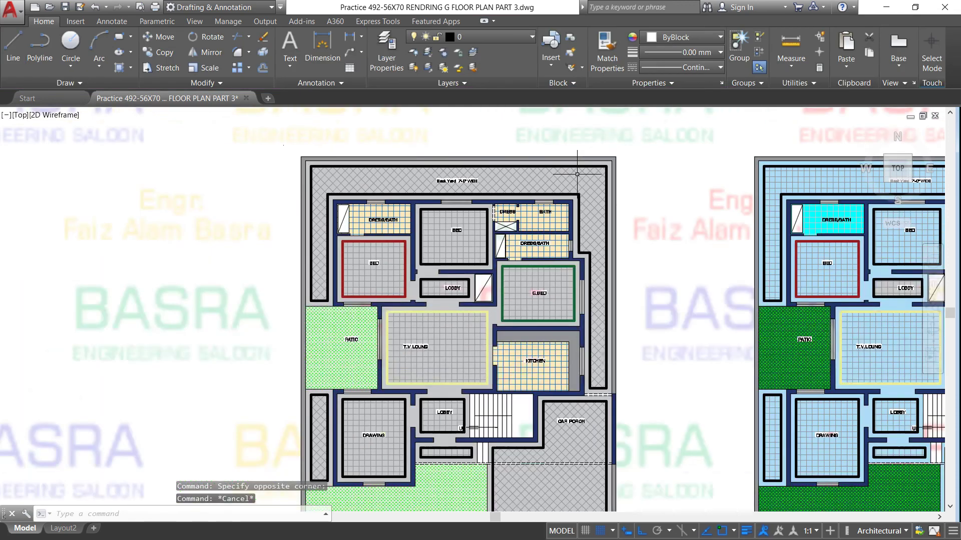
scroll(434, 203, down, 3)
scroll(434, 204, down, 4)
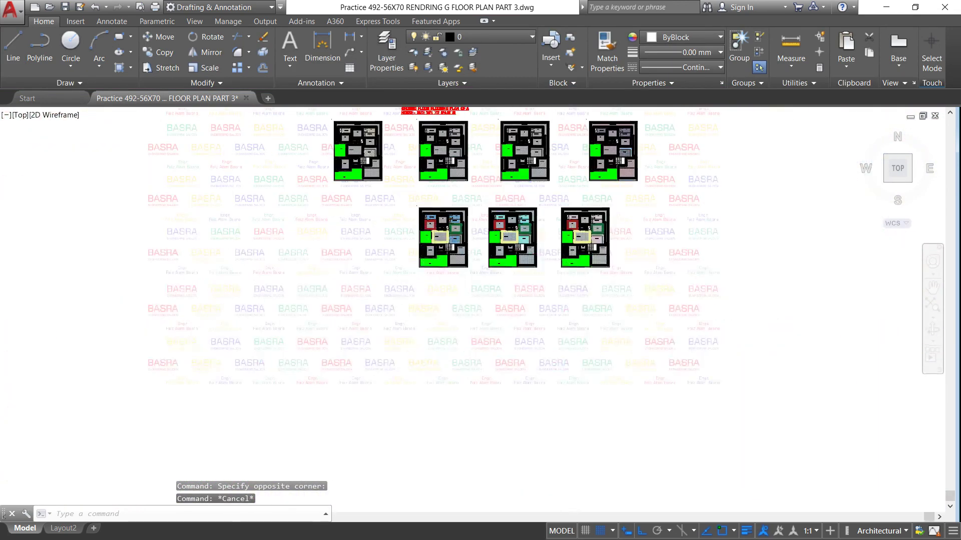
scroll(417, 189, up, 2)
scroll(401, 151, down, 2)
scroll(379, 142, up, 2)
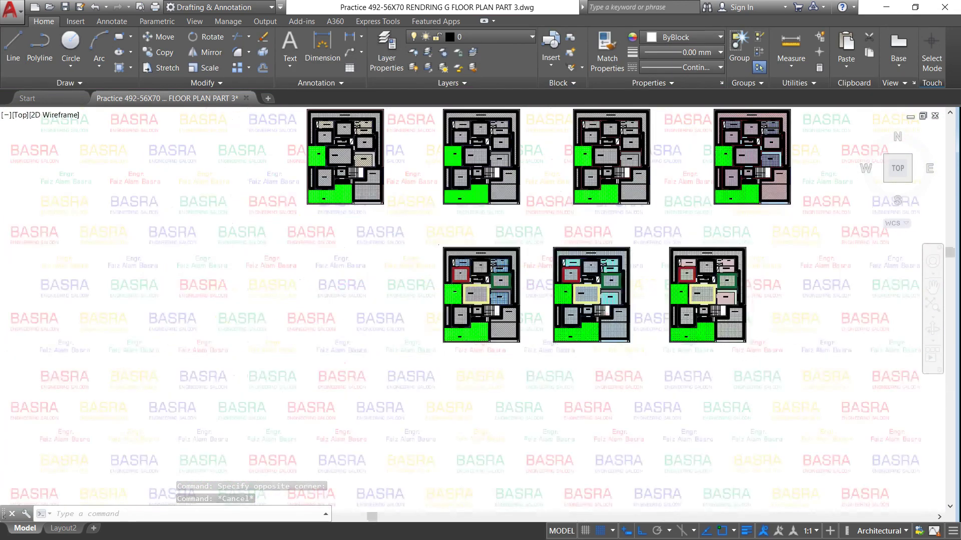
scroll(351, 113, up, 3)
scroll(350, 113, down, 3)
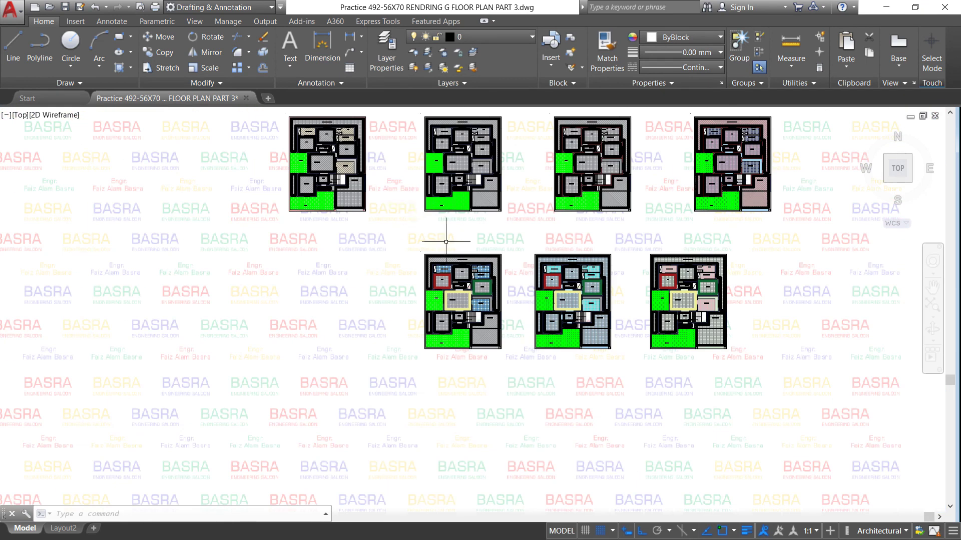
scroll(480, 307, up, 4)
scroll(458, 255, up, 4)
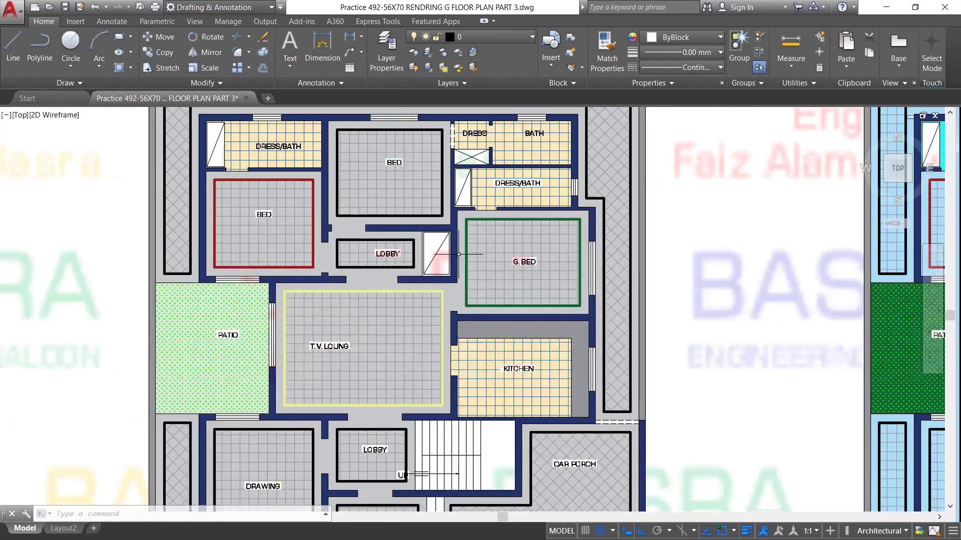
scroll(501, 173, up, 2)
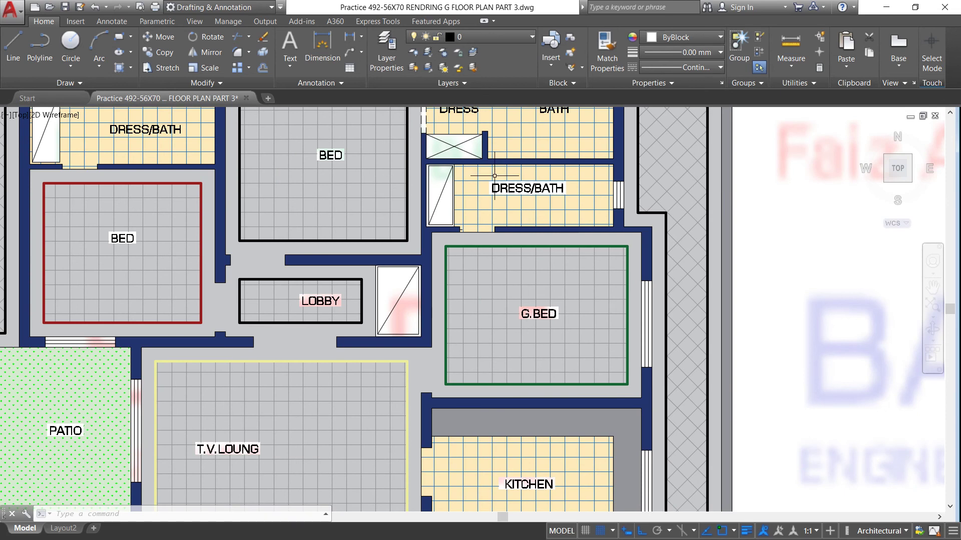
Switch the left plan's wet-area hatch background from cream to Cyan
click(483, 177)
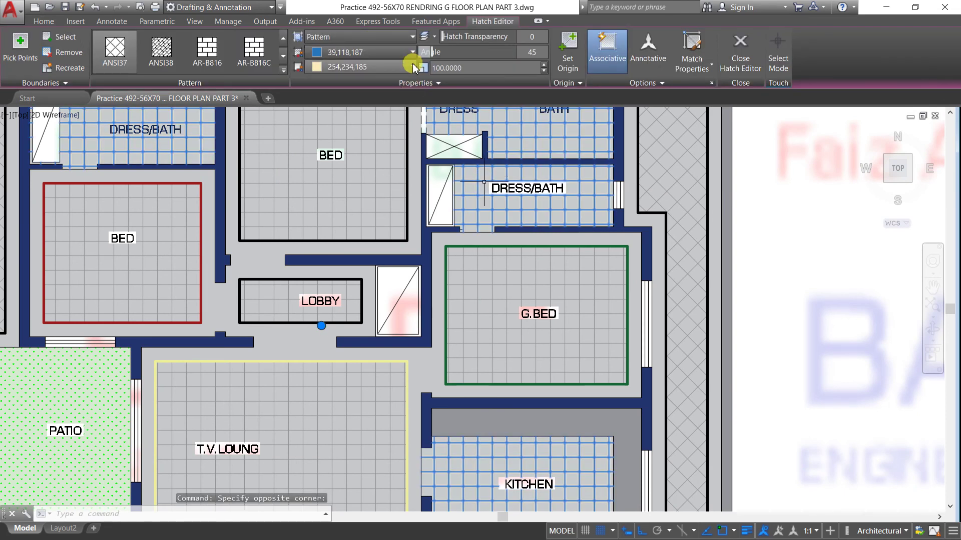
click(412, 66)
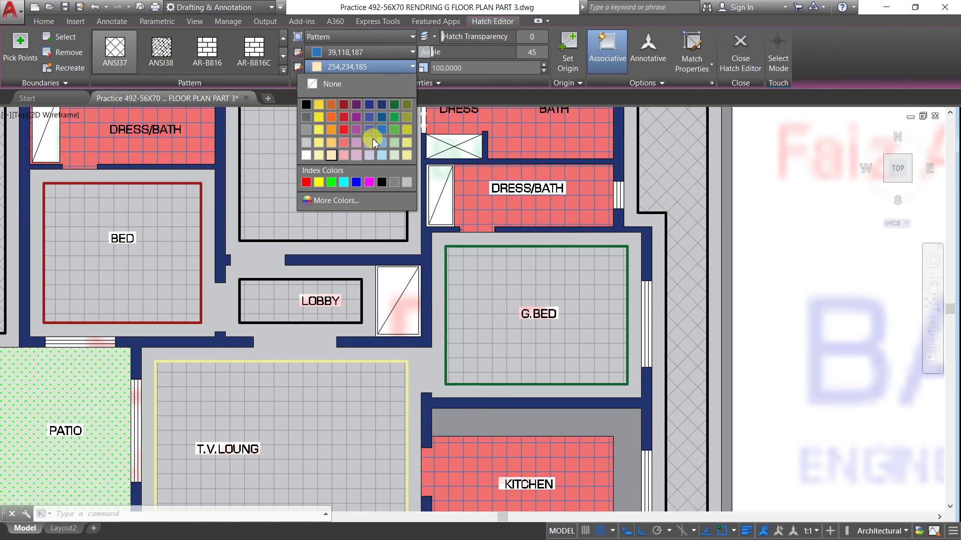
click(345, 184)
key(Escape)
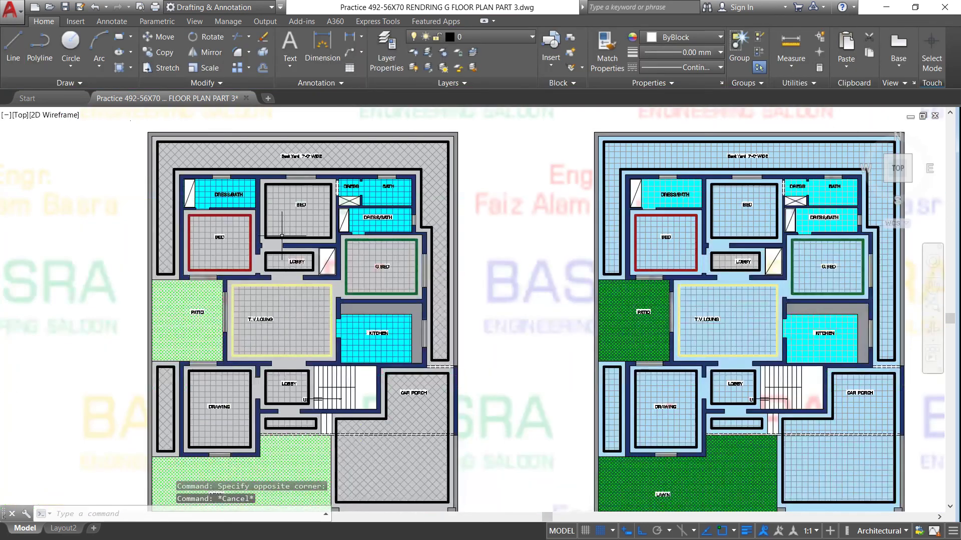
scroll(300, 220, up, 2)
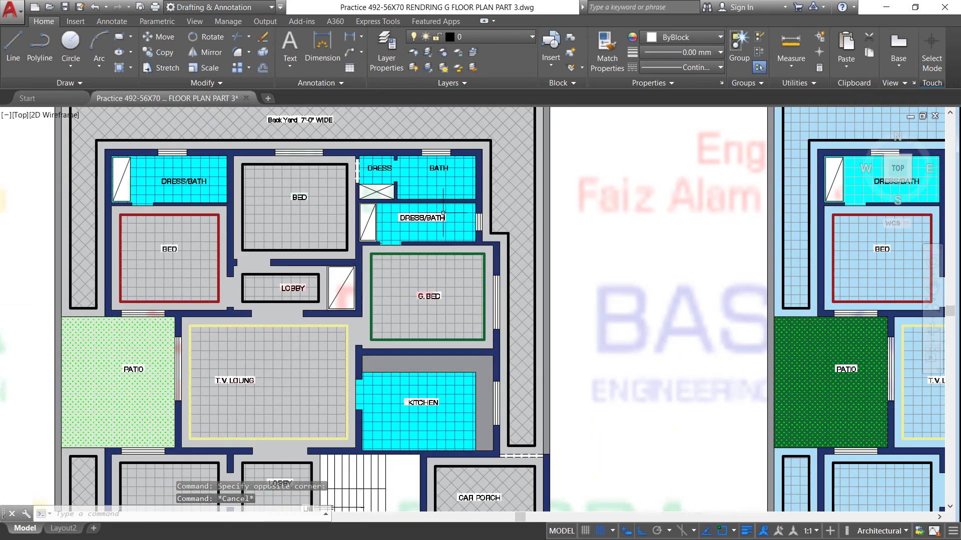
scroll(350, 203, down, 3)
scroll(350, 203, down, 2)
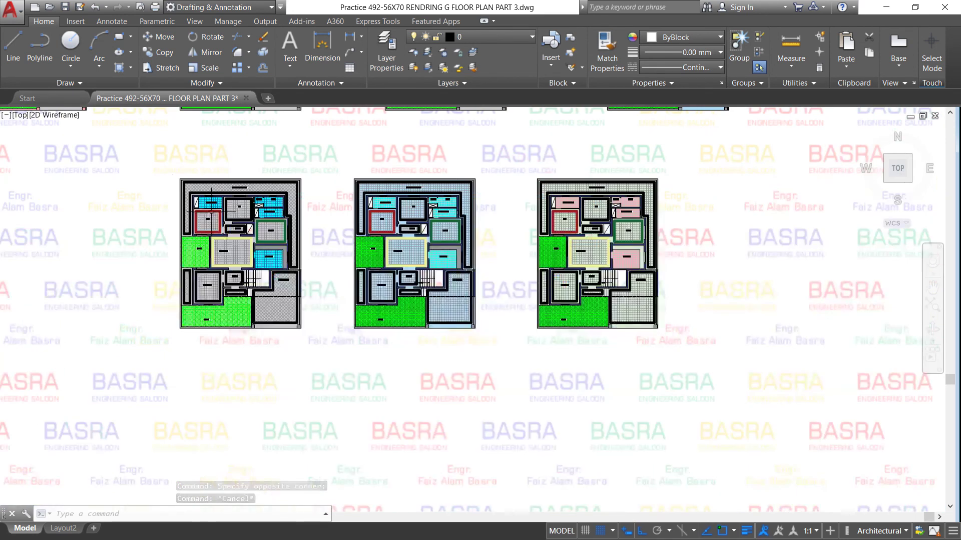
scroll(227, 204, up, 4)
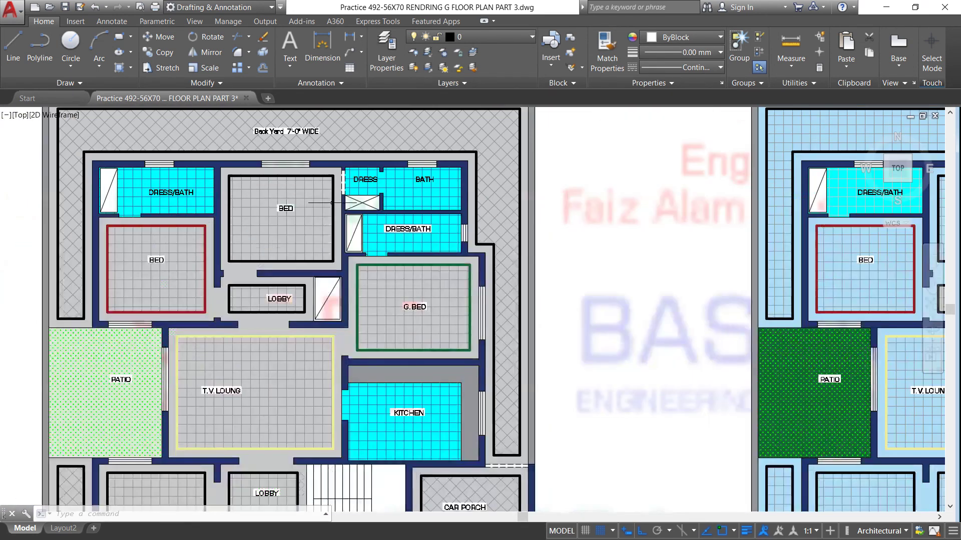
Give the DRESS/BATH wet-area hatch a 100,33,101 background and 169,83,160 grid lines
click(407, 199)
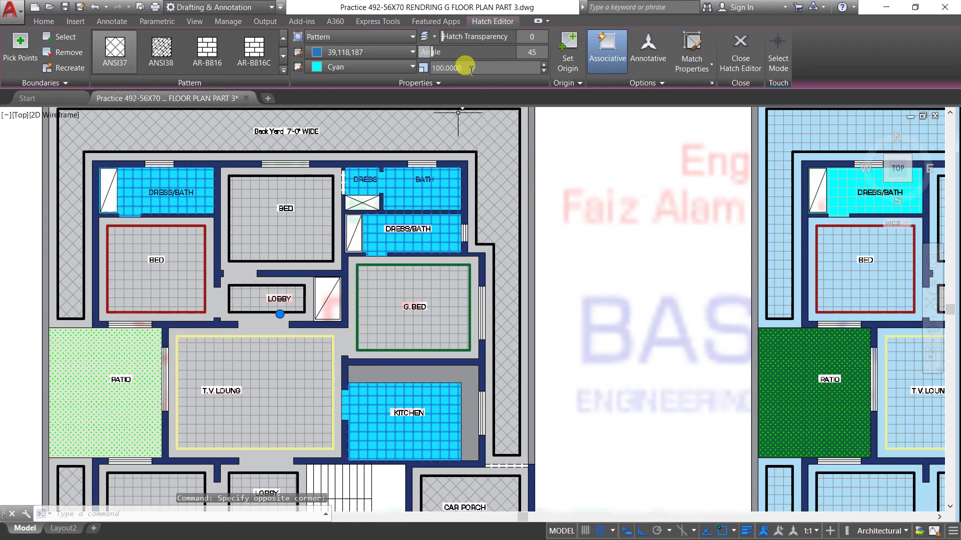
click(412, 67)
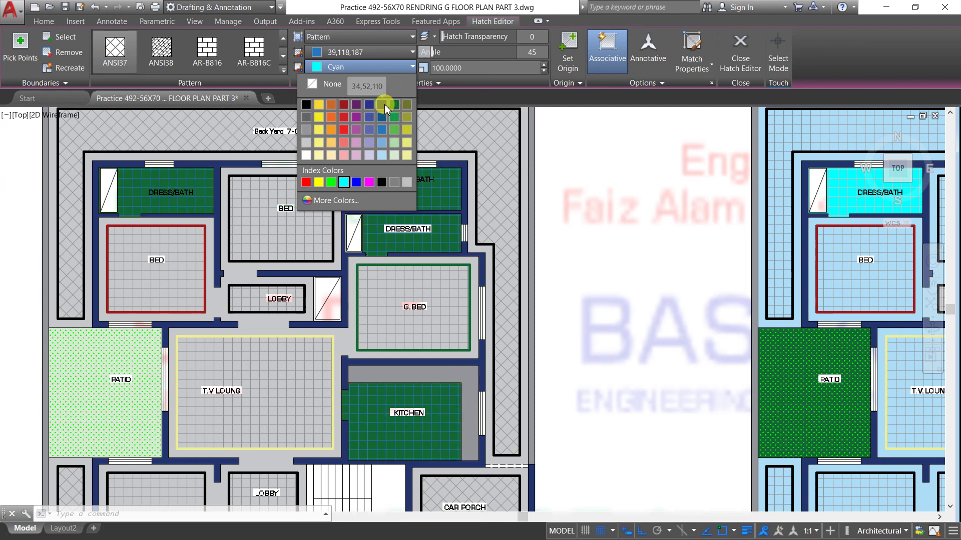
click(359, 107)
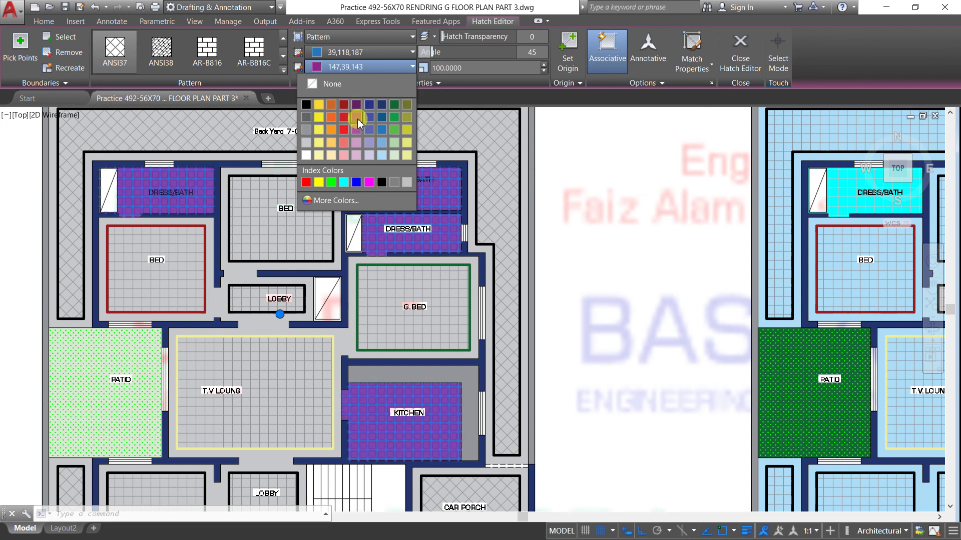
click(358, 107)
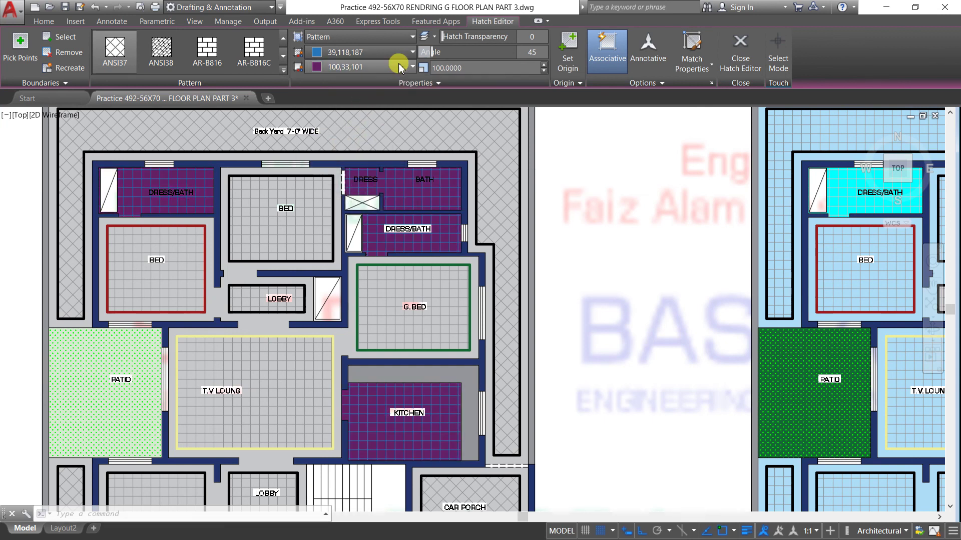
click(411, 52)
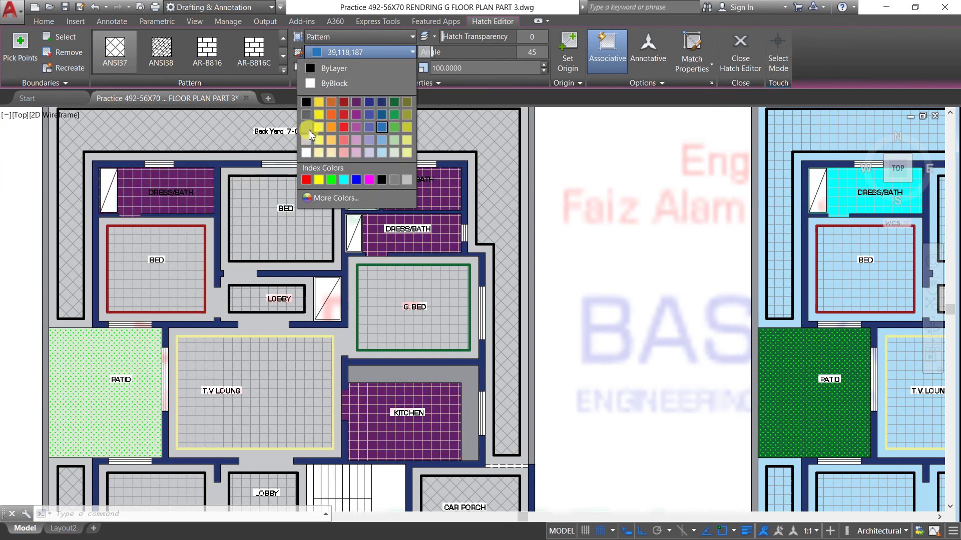
click(354, 125)
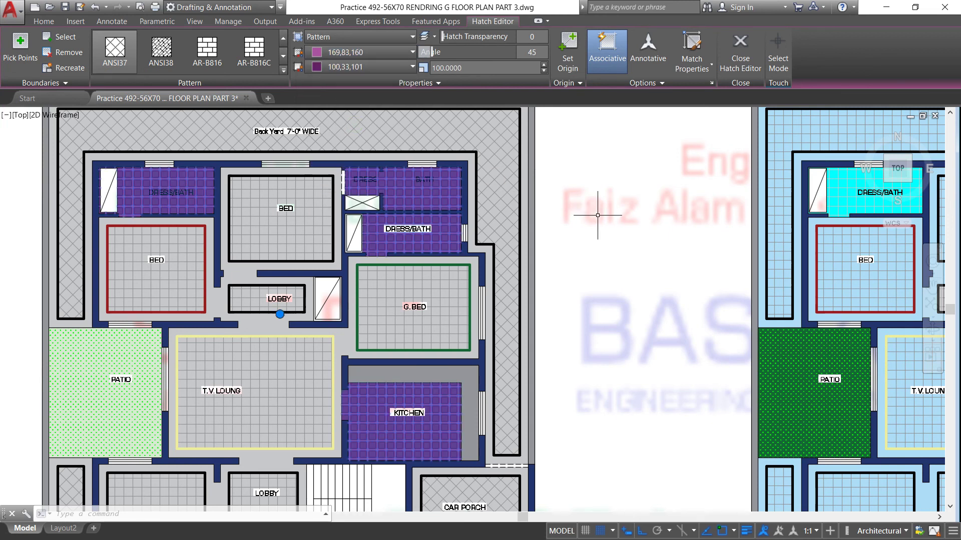
Close the purple hatch edit and browse the Layer list without changing layer
key(Escape)
scroll(427, 229, down, 2)
scroll(428, 229, down, 2)
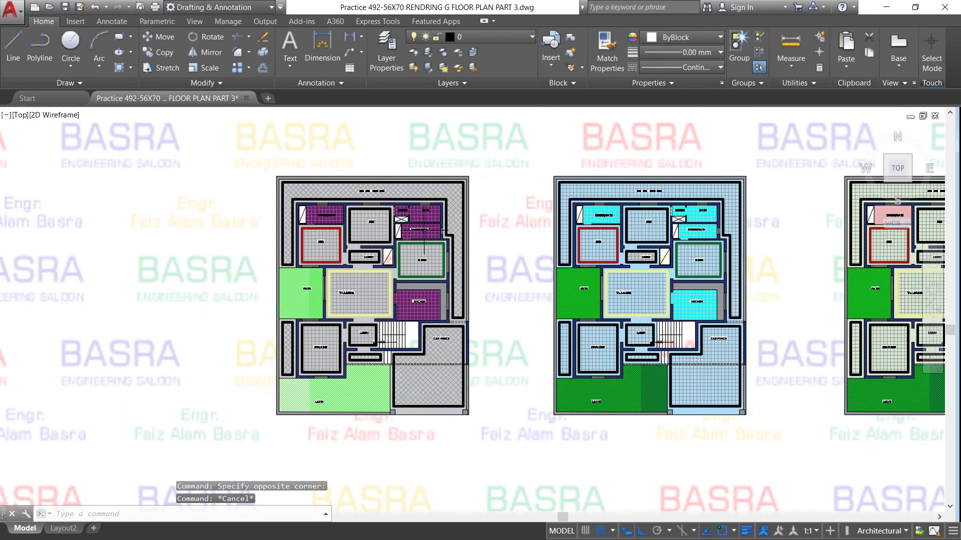
scroll(387, 205, down, 4)
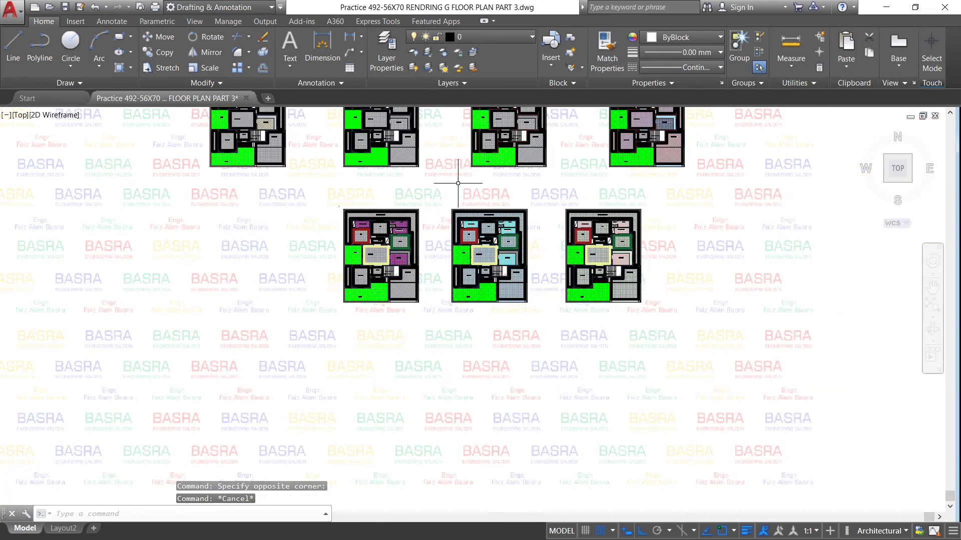
scroll(469, 165, up, 2)
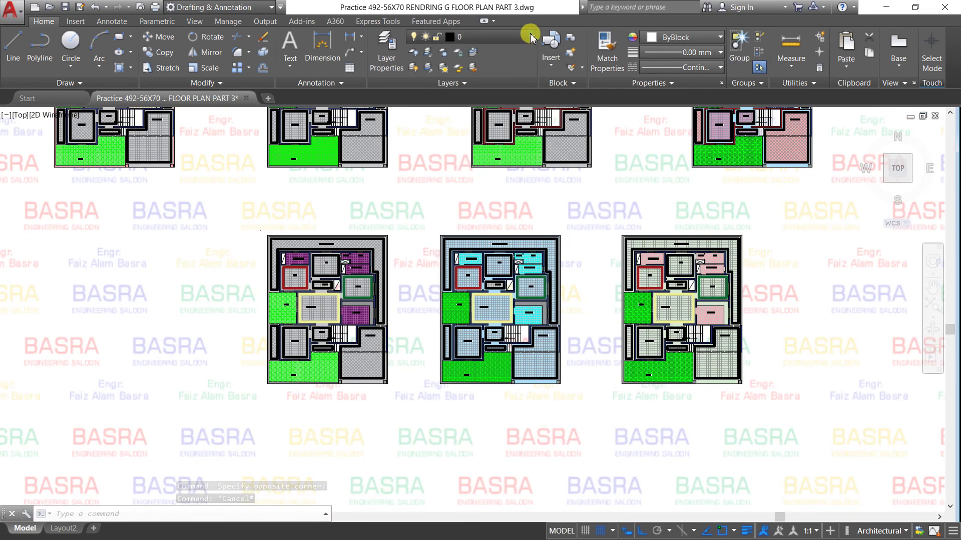
click(531, 38)
click(531, 38)
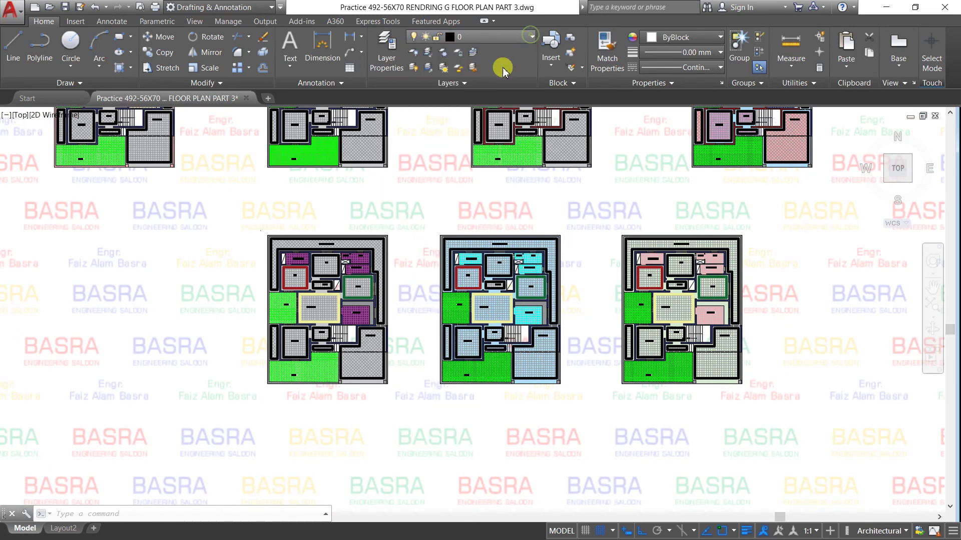
Zoom out to show all seven plans under the 56'x70' part 3 title
scroll(367, 190, down, 3)
scroll(367, 191, up, 2)
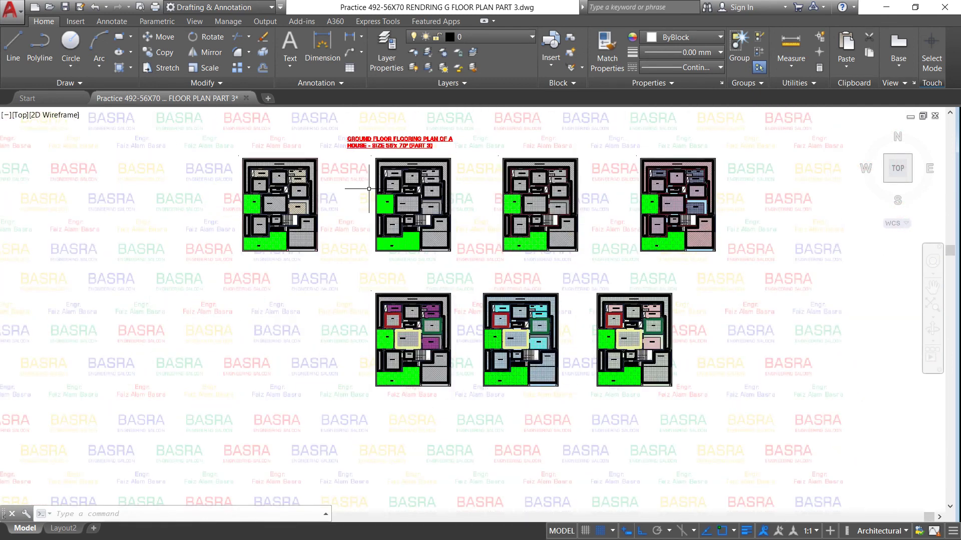
scroll(350, 185, up, 4)
scroll(311, 178, up, 1)
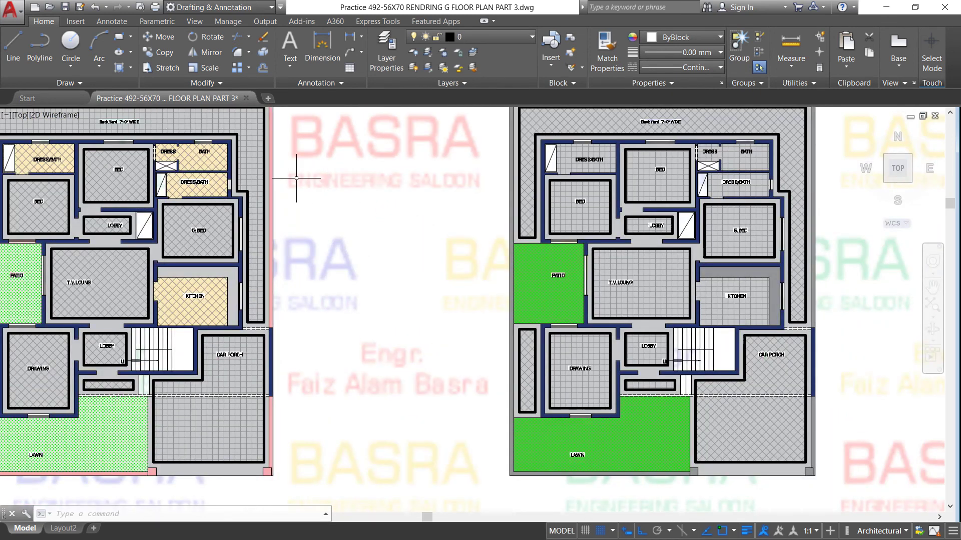
scroll(296, 178, down, 2)
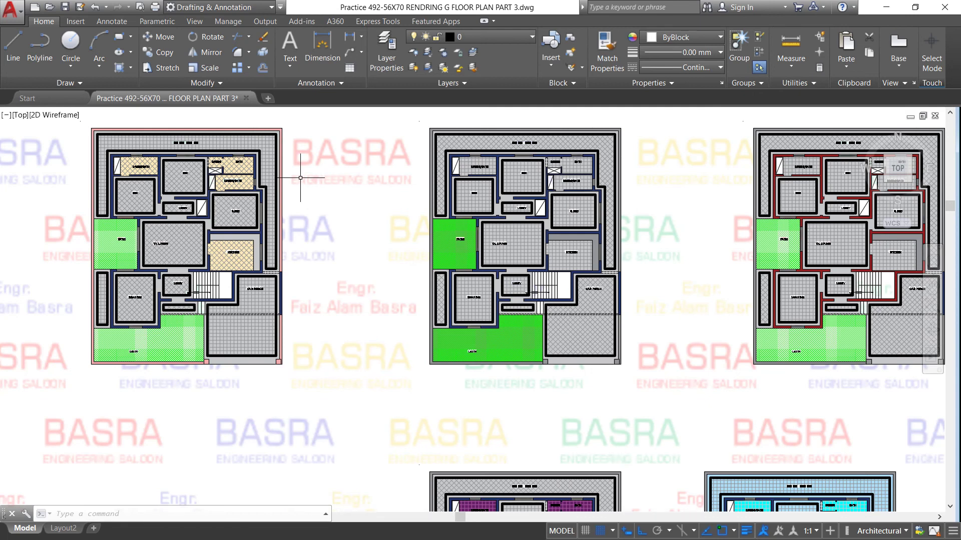
scroll(301, 178, down, 2)
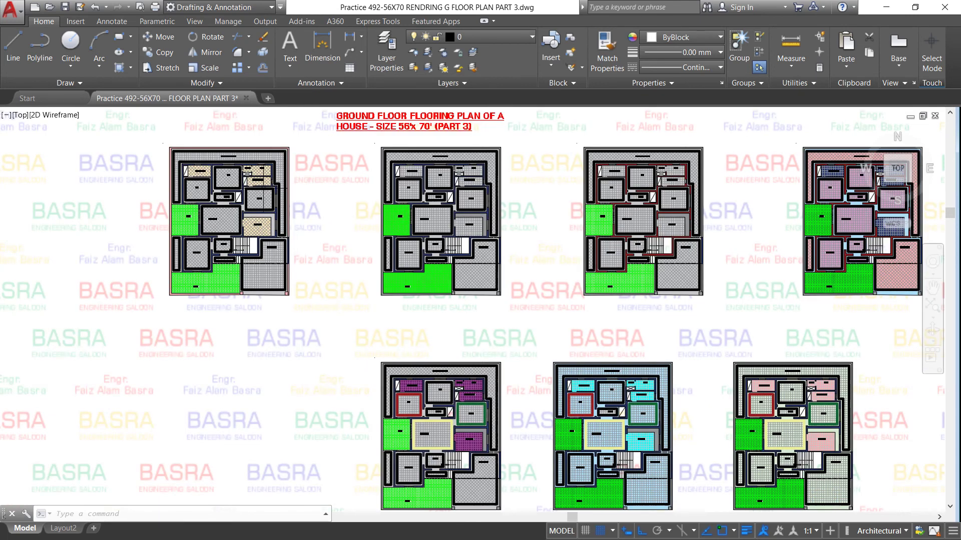